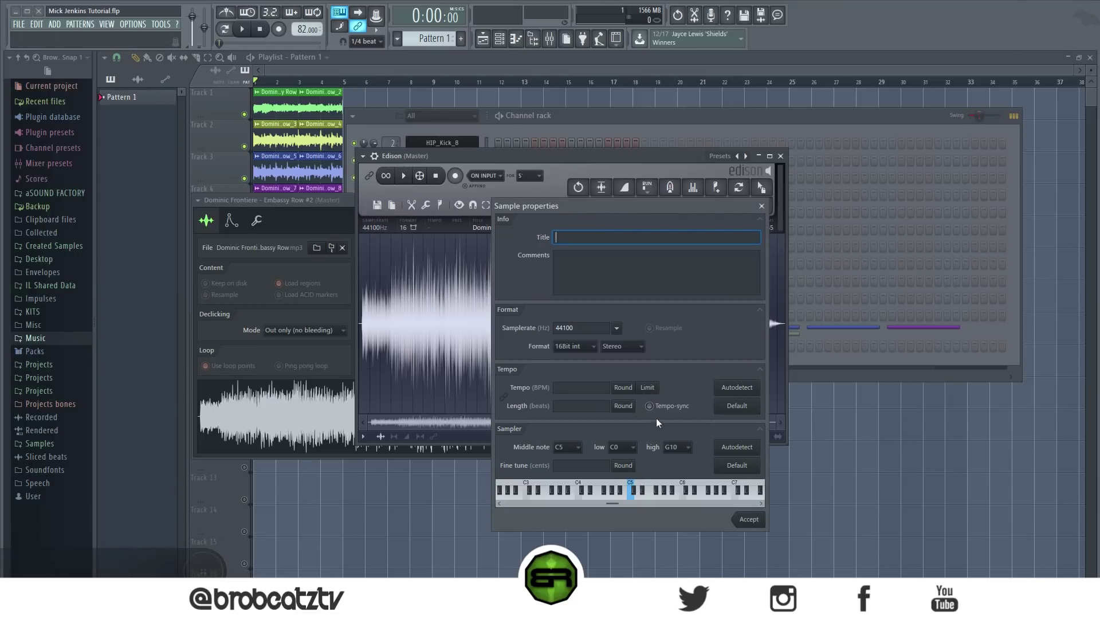
- Tempo-sync the sample at 82 BPM and select the opening of the waveform from about 1:302 to 4:223
{"action": "left_click", "coordinate": [650, 405]}
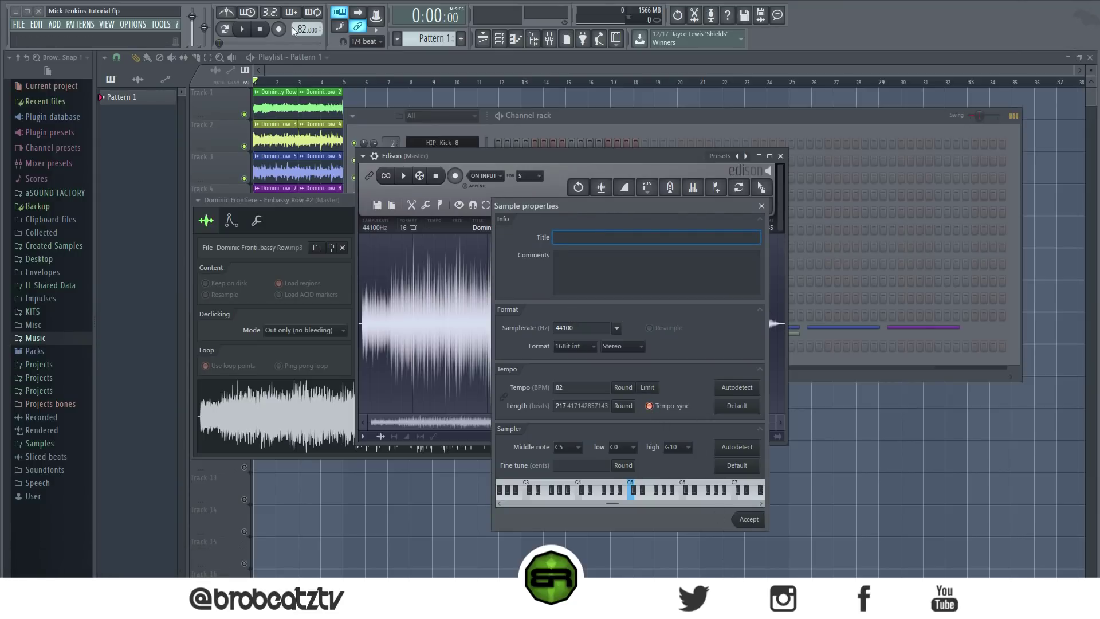
{"action": "left_click", "coordinate": [749, 520]}
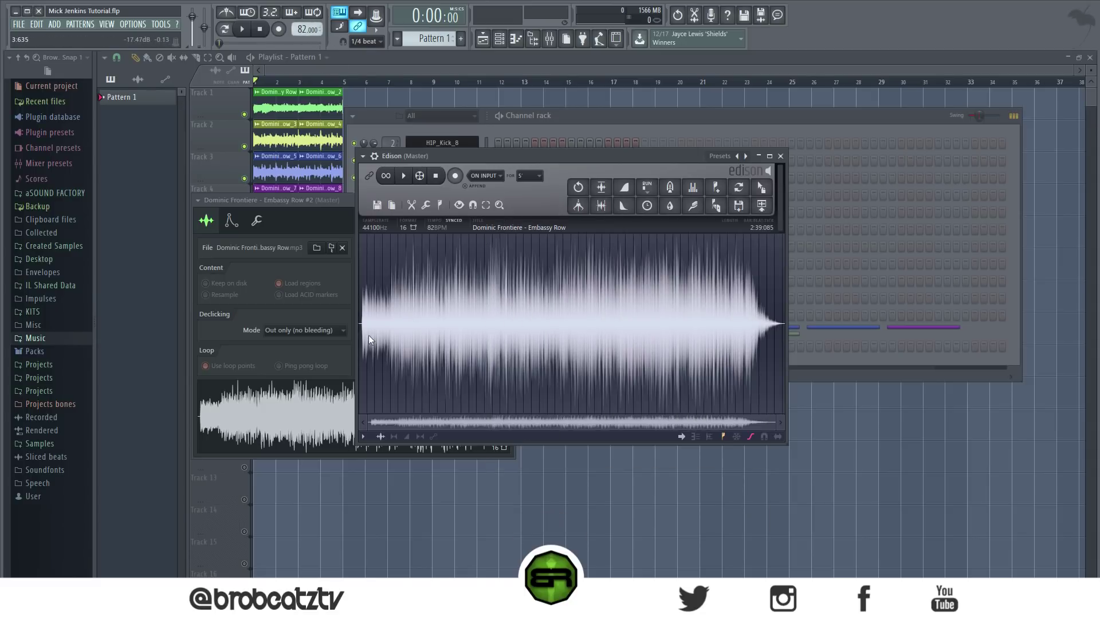
{"action": "scroll", "coordinate": [369, 334], "scroll_direction": "up", "scroll_amount": 5}
{"action": "left_click_drag", "start_coordinate": [369, 335], "coordinate": [392, 346]}
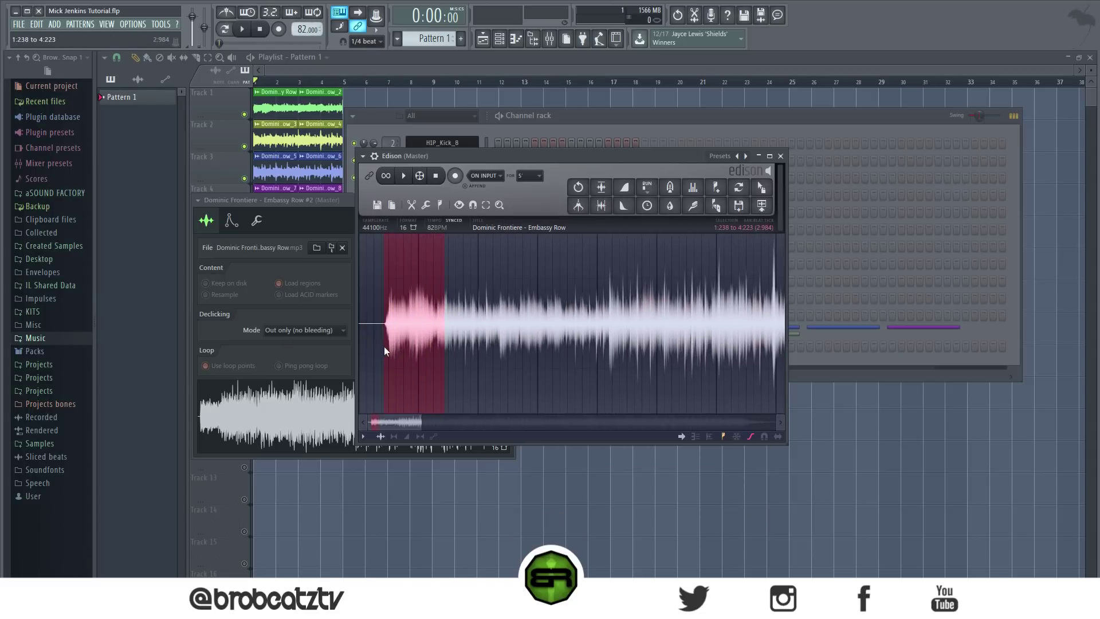
{"action": "scroll", "coordinate": [387, 319], "scroll_direction": "up", "scroll_amount": 4}
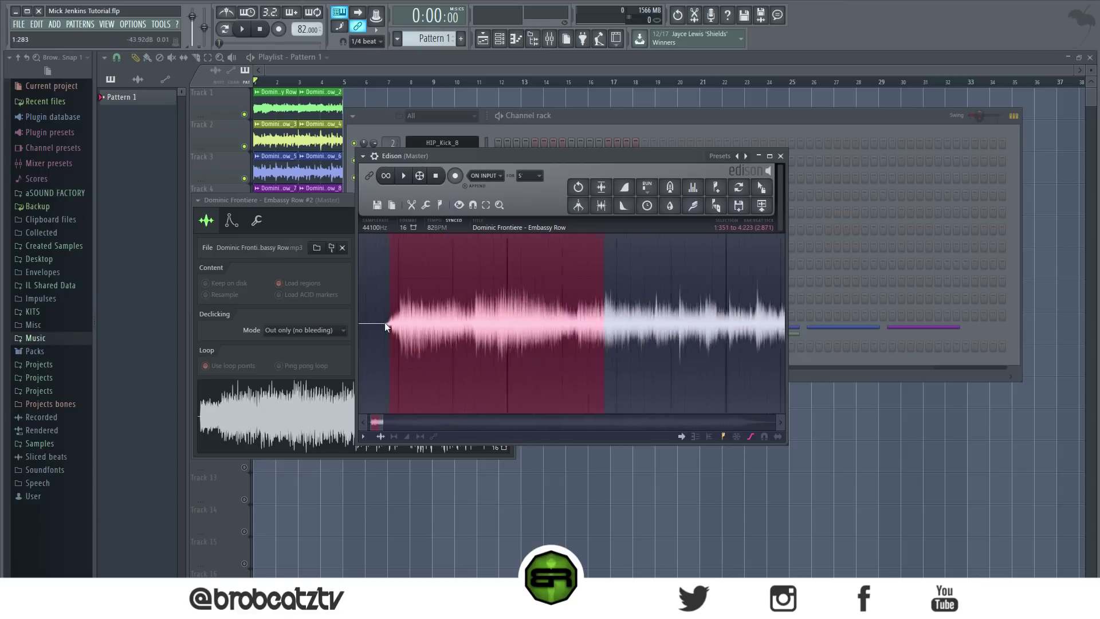
{"action": "left_click_drag", "start_coordinate": [391, 332], "coordinate": [387, 331]}
- Extend the end of the waveform selection to about 6:936, checking the phrase with looped playback
{"action": "scroll", "coordinate": [466, 325], "scroll_direction": "down", "scroll_amount": 2}
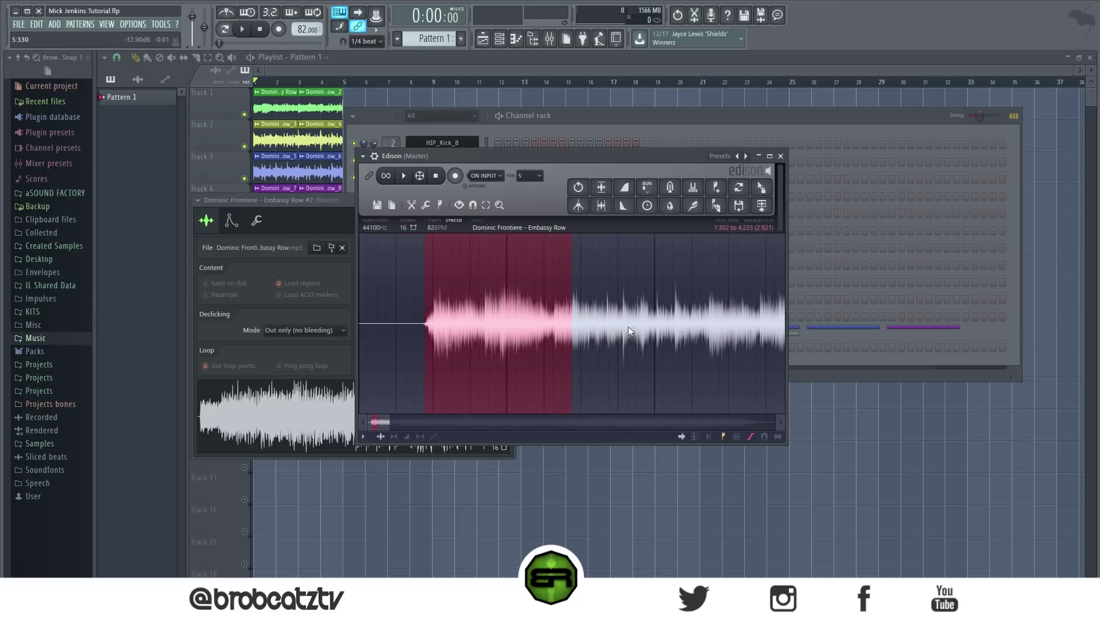
{"action": "scroll", "coordinate": [648, 320], "scroll_direction": "down", "scroll_amount": 1}
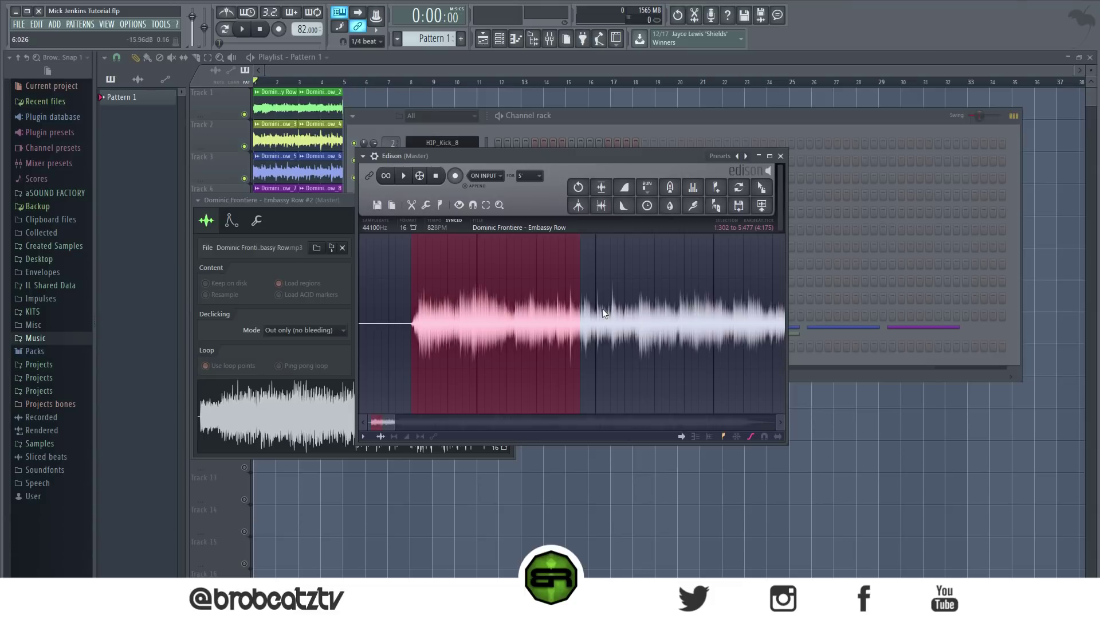
{"action": "scroll", "coordinate": [604, 308], "scroll_direction": "up", "scroll_amount": 3}
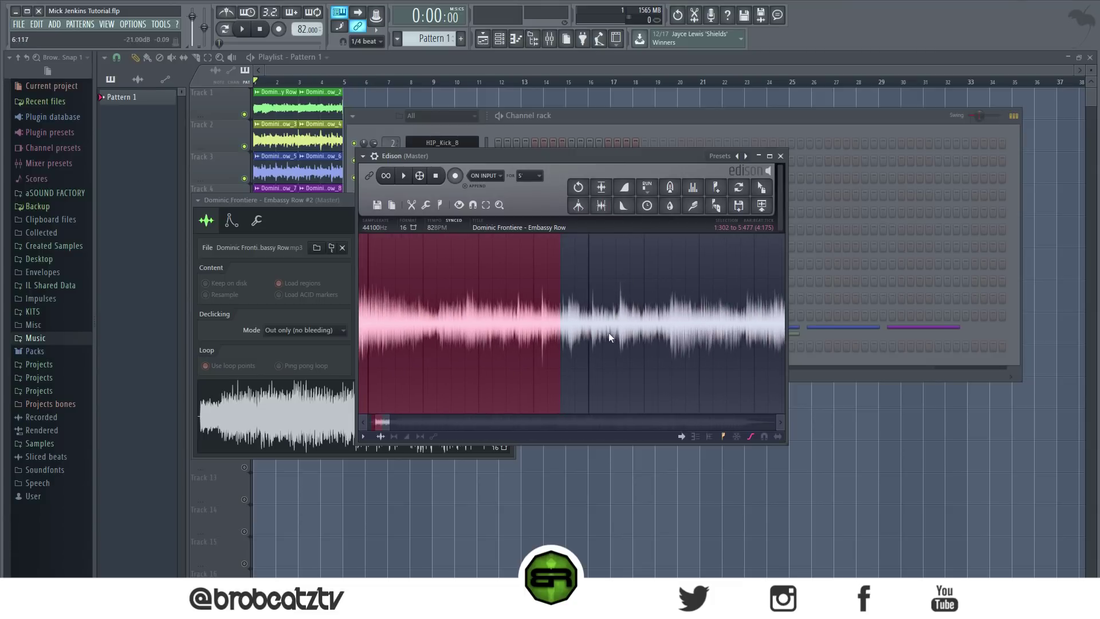
{"action": "scroll", "coordinate": [605, 329], "scroll_direction": "down", "scroll_amount": 3}
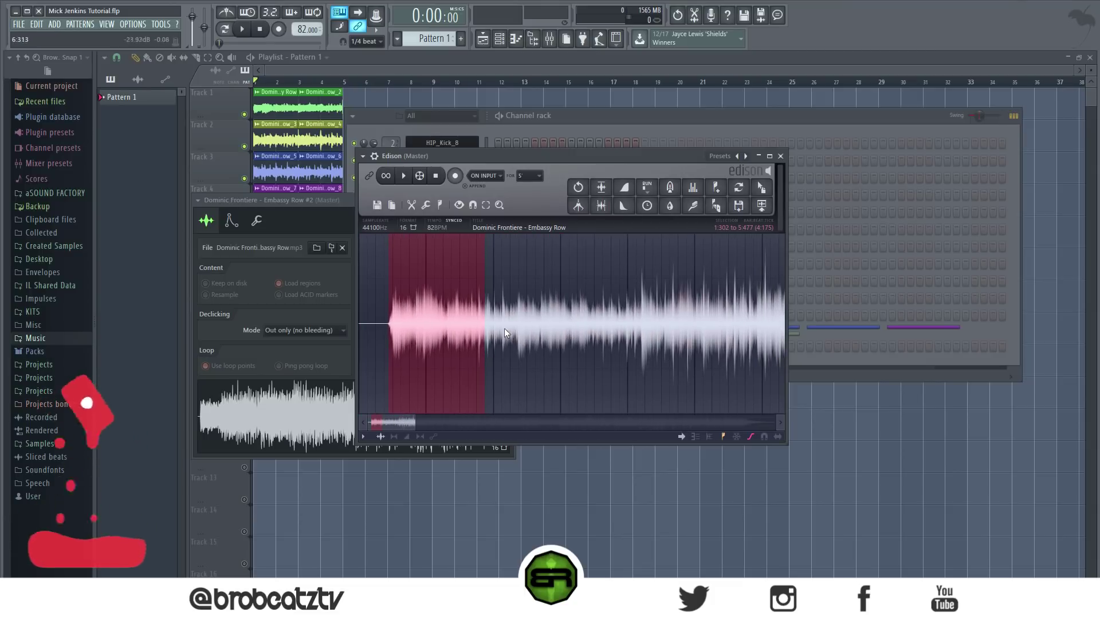
{"action": "left_click_drag", "start_coordinate": [486, 321], "coordinate": [546, 337]}
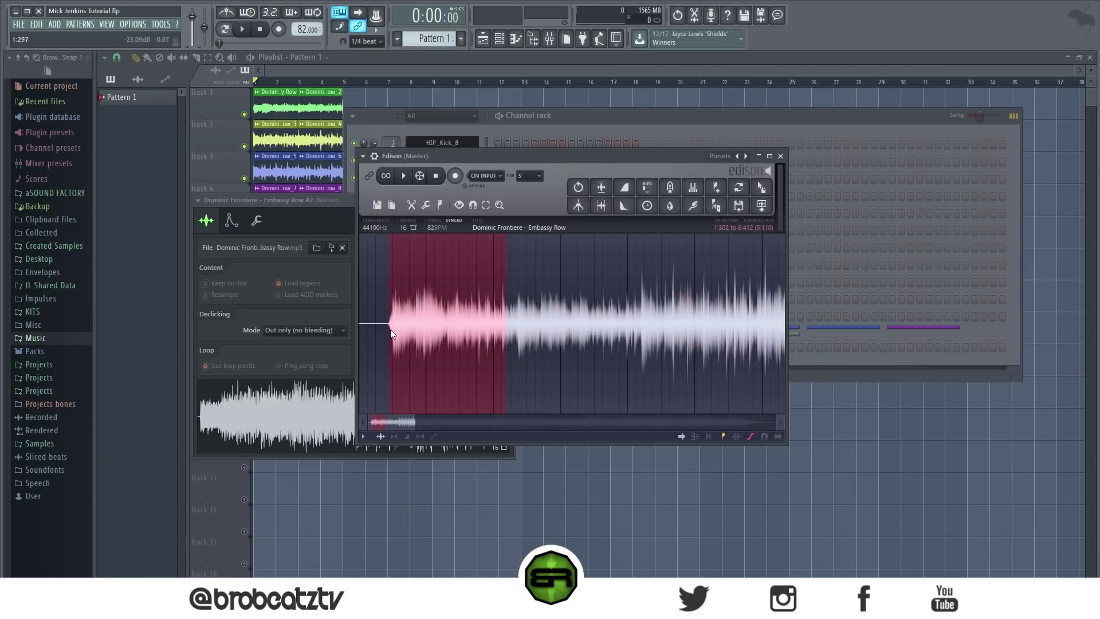
{"action": "left_click", "coordinate": [386, 184]}
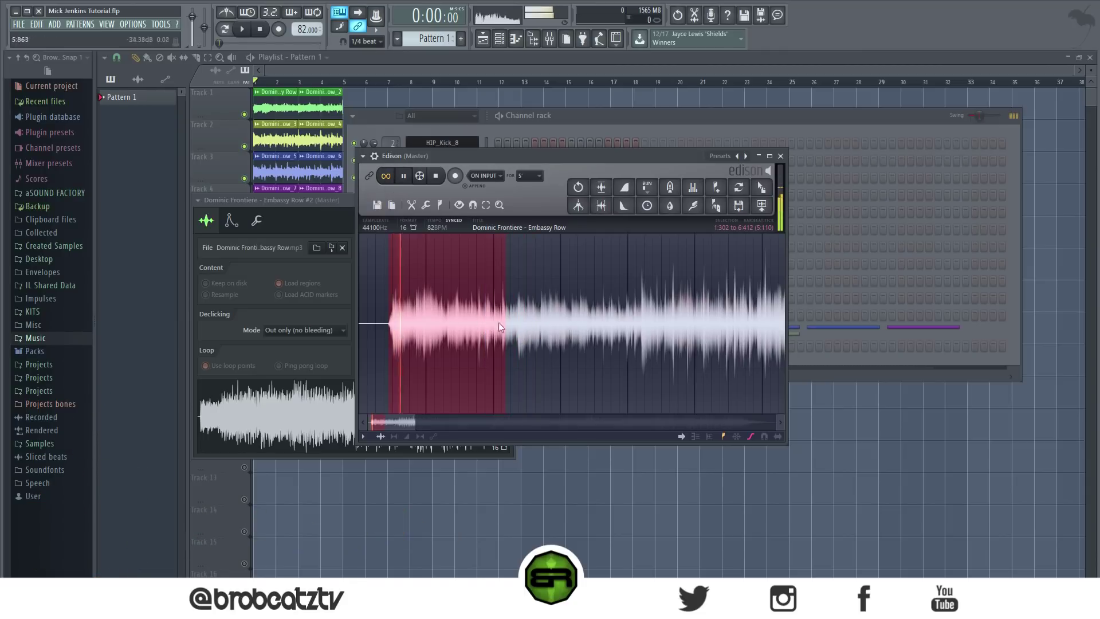
{"action": "mouse_move", "coordinate": [506, 338]}
{"action": "left_mouse_down"}
{"action": "mouse_move", "coordinate": [548, 339]}
{"action": "mouse_move", "coordinate": [517, 341]}
{"action": "left_mouse_up"}
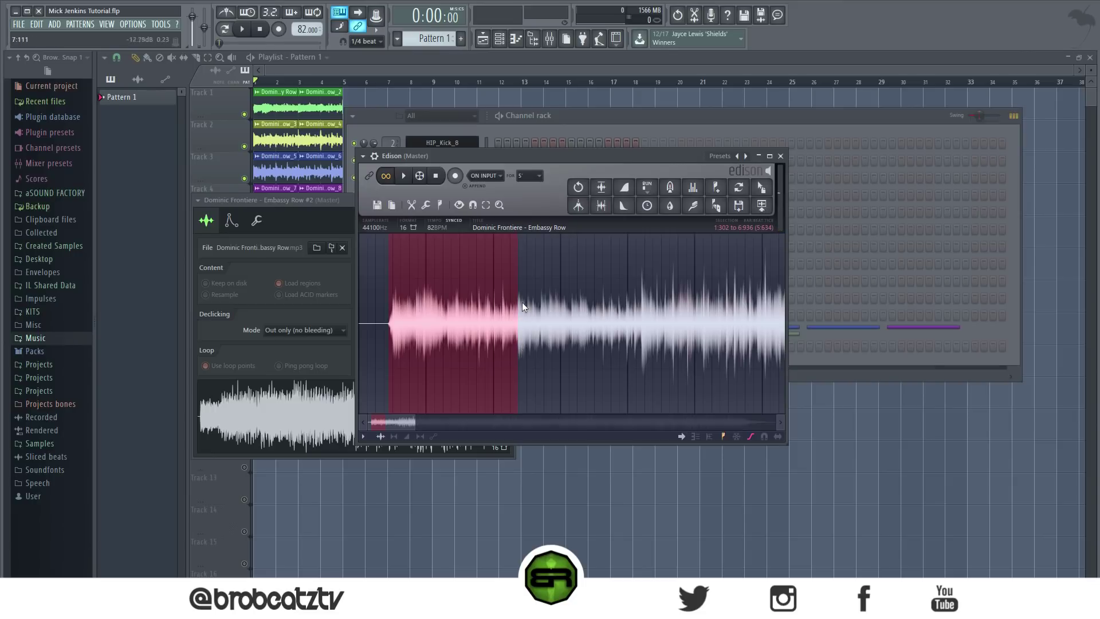
- Send the selected phrase to the playlist as an audio clip and select the following phrase up to about 12:301
{"action": "left_click", "coordinate": [762, 206]}
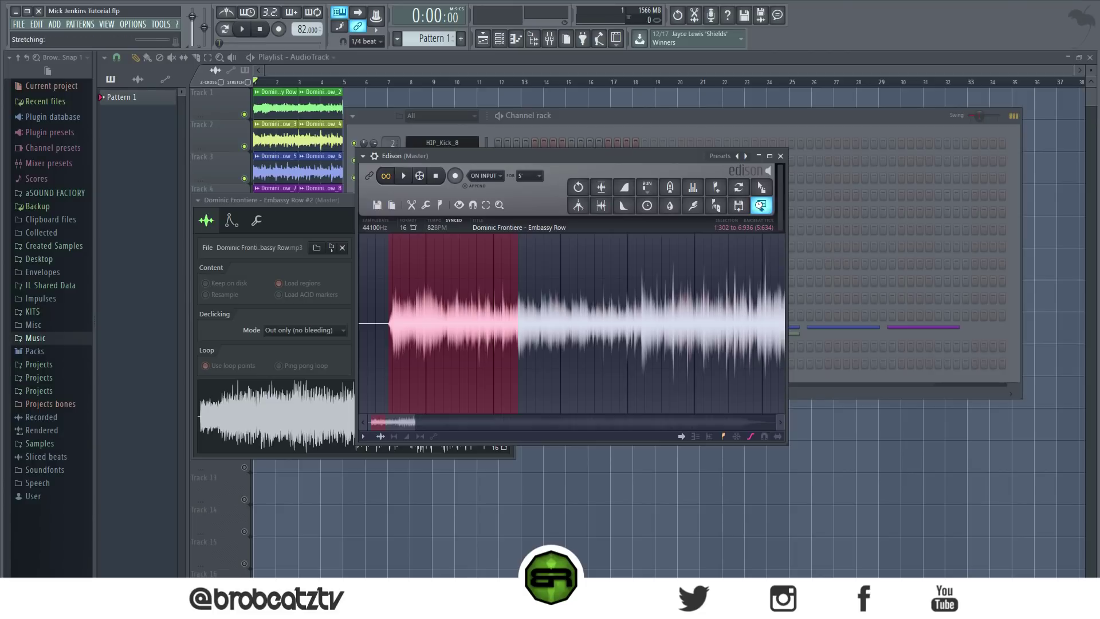
{"action": "left_click_drag", "start_coordinate": [565, 347], "coordinate": [644, 359]}
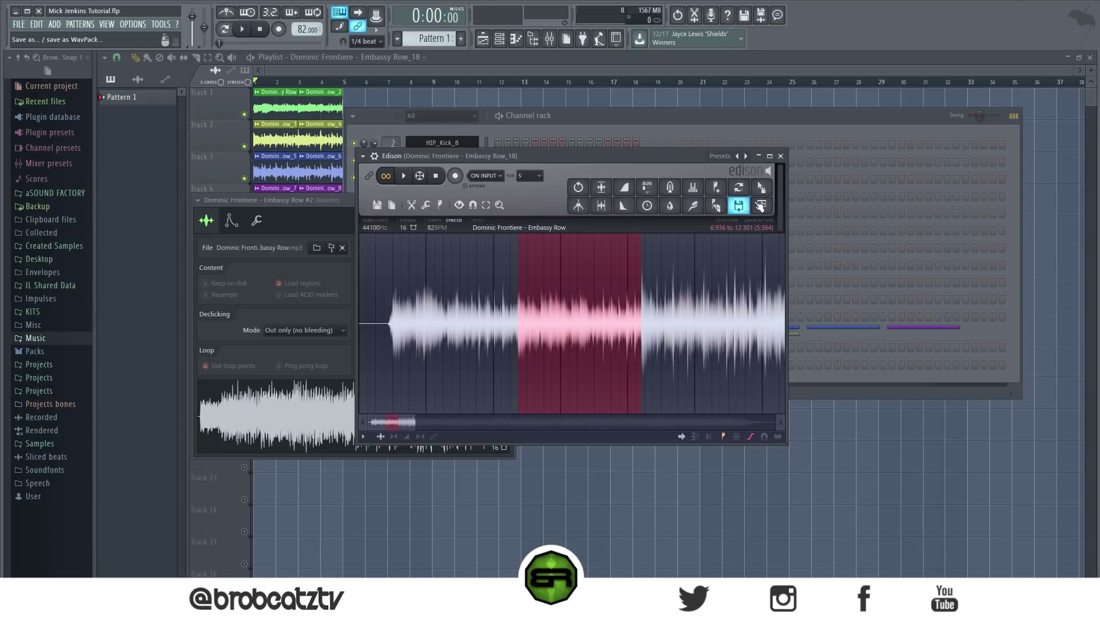
{"action": "left_click", "coordinate": [781, 157]}
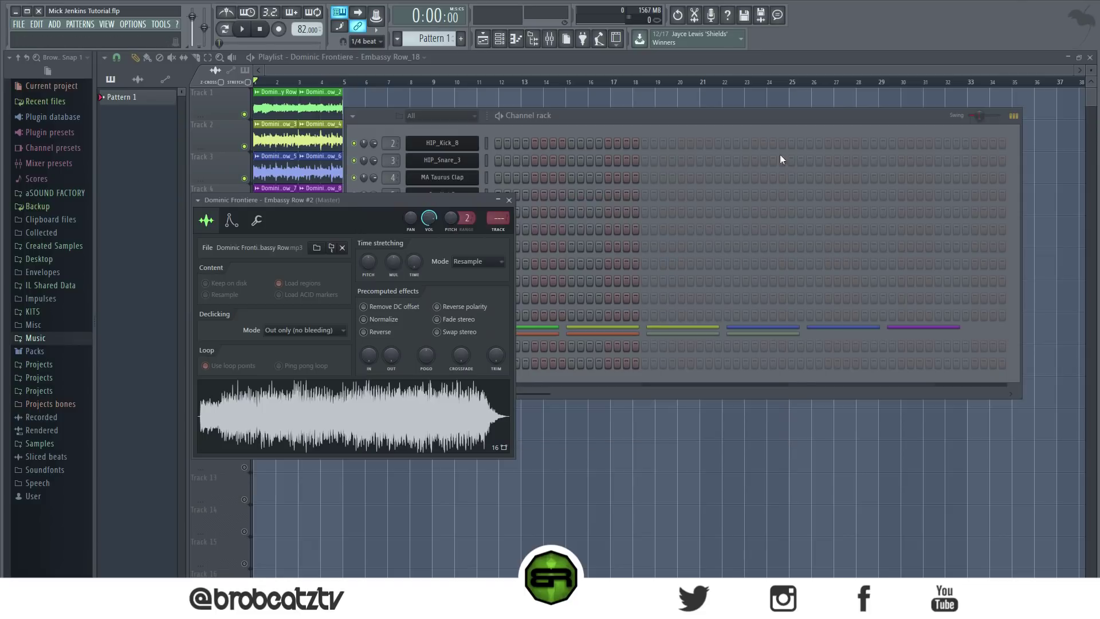
{"action": "left_click", "coordinate": [512, 201]}
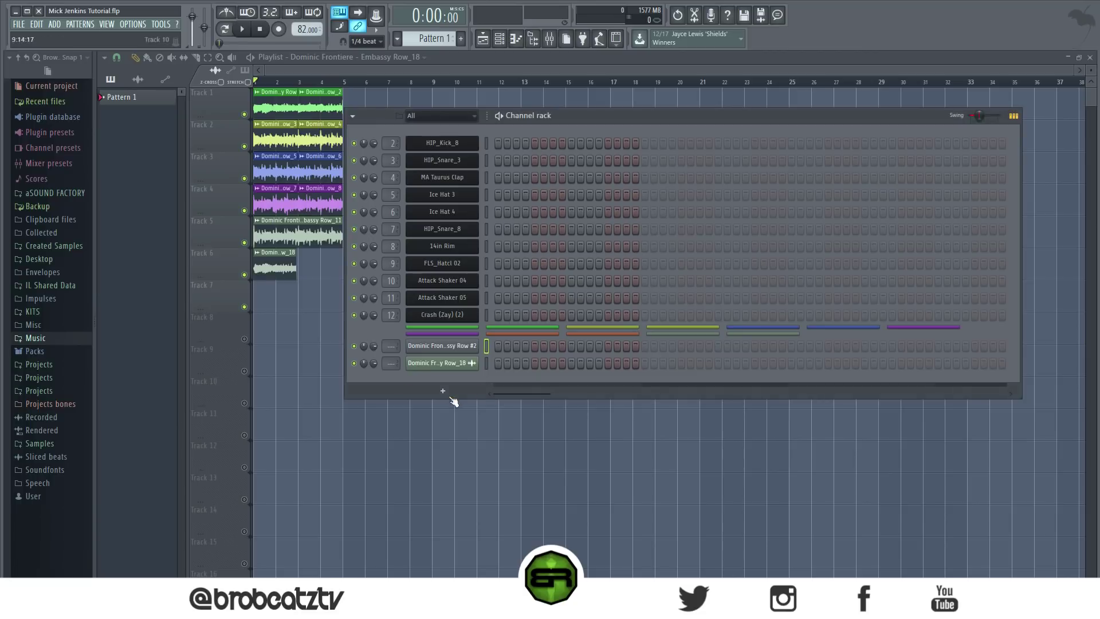
- Move the new Embassy Row_18 clip from track 6 to the start of bar 9 on track 7
{"action": "left_click", "coordinate": [287, 312]}
{"action": "left_click_drag", "start_coordinate": [289, 269], "coordinate": [476, 305]}
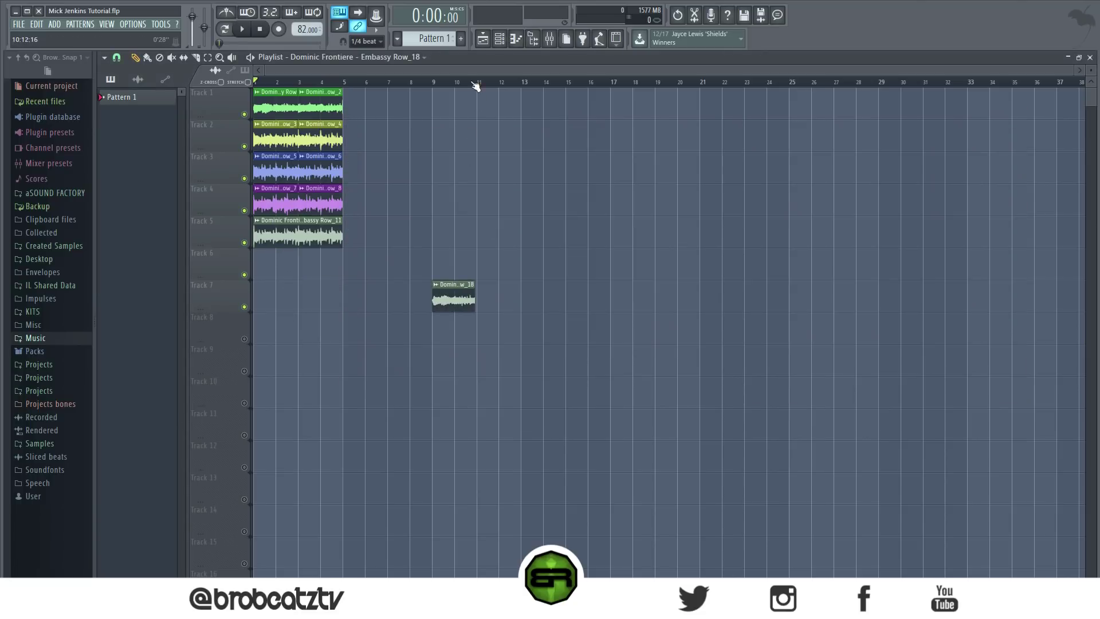
{"action": "scroll", "coordinate": [481, 83], "scroll_direction": "up", "scroll_amount": 5}
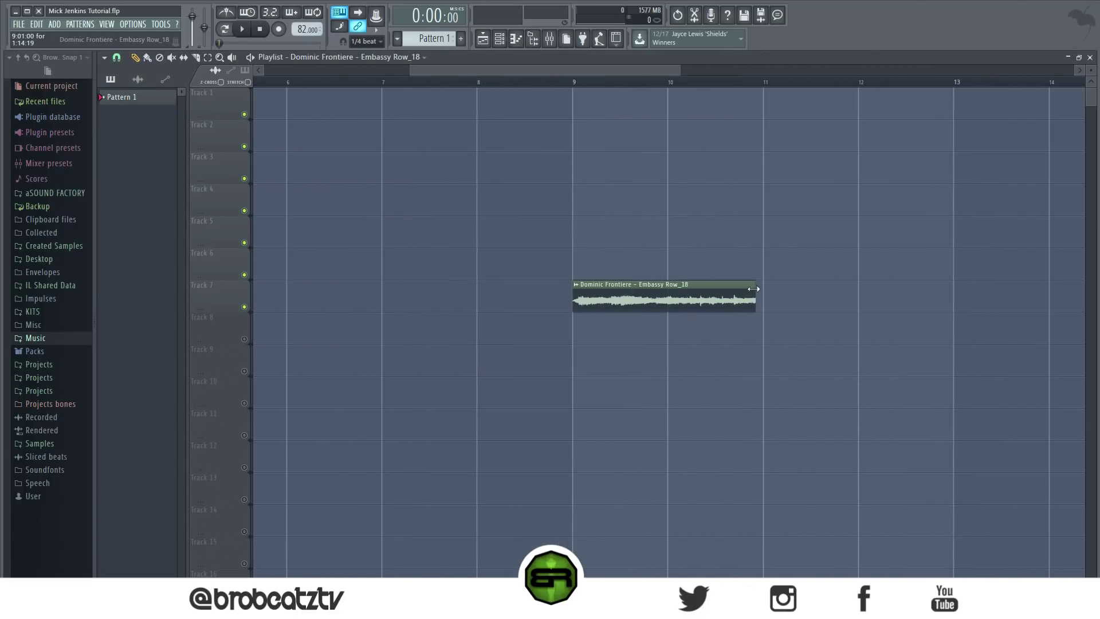
- Time-stretch the Embassy Row_18 audio clip to exactly 2 bars in its channel settings
{"action": "double_click", "coordinate": [626, 300]}
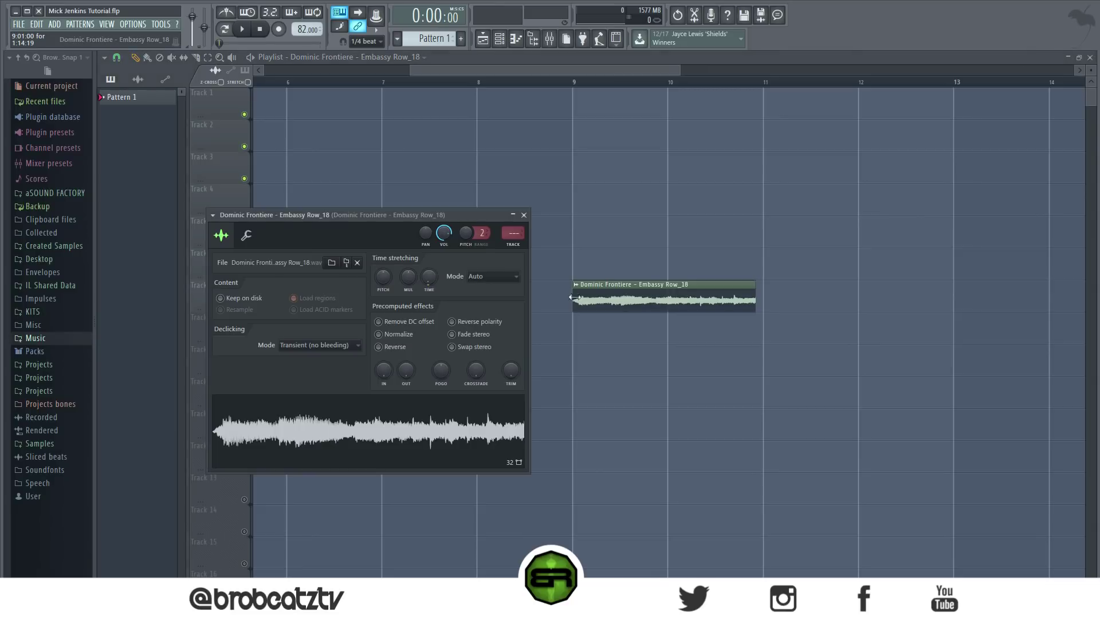
{"action": "right_click", "coordinate": [428, 277]}
{"action": "left_click", "coordinate": [458, 360]}
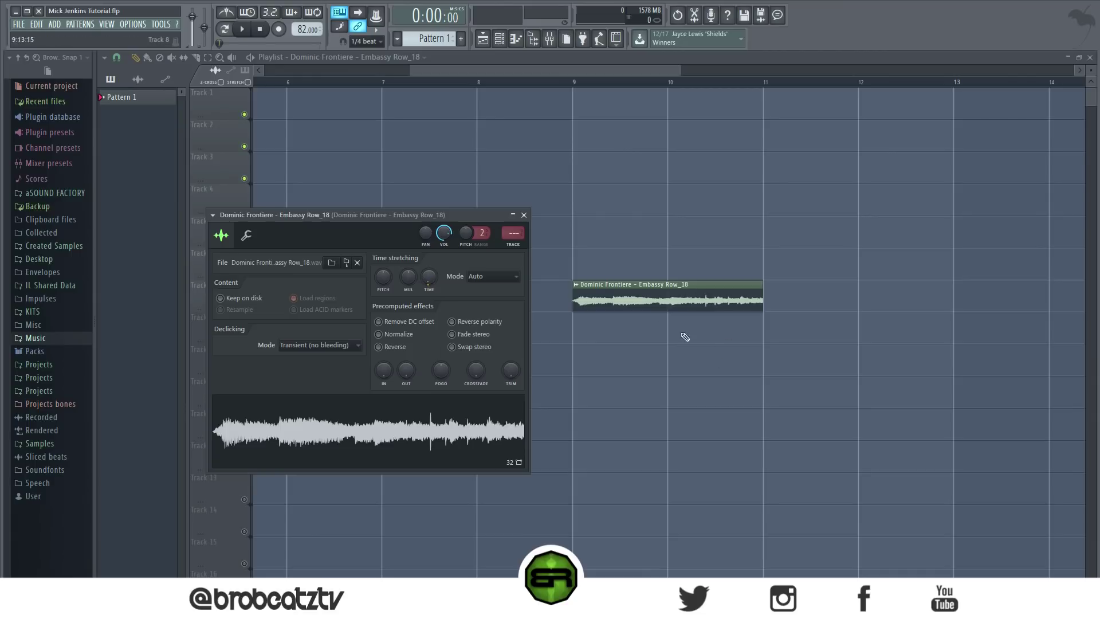
{"action": "right_click", "coordinate": [432, 277]}
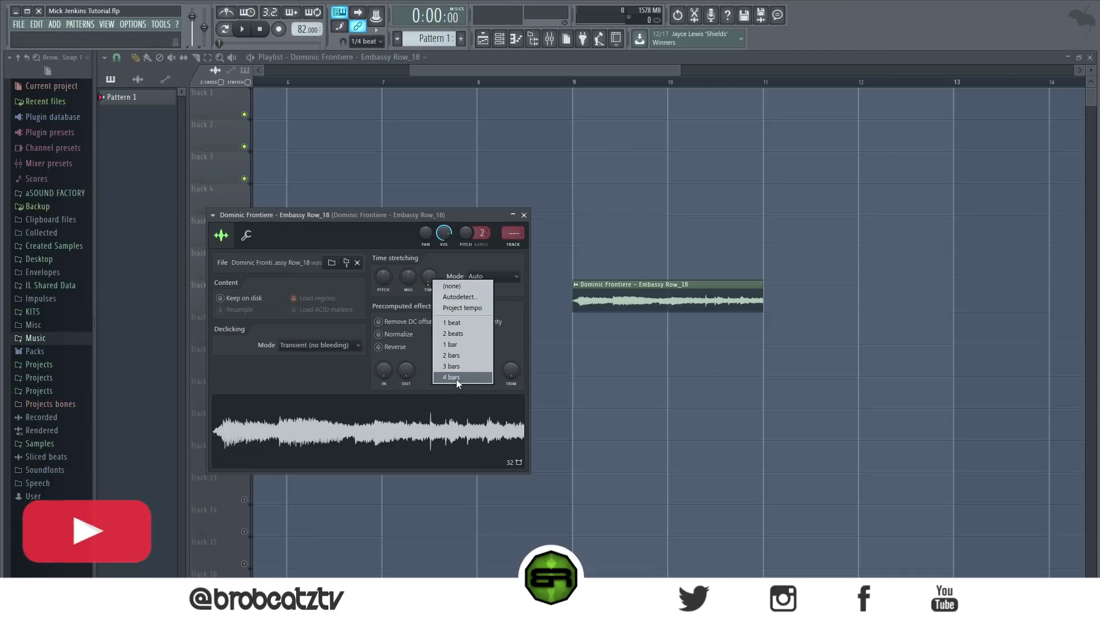
{"action": "left_click", "coordinate": [455, 357]}
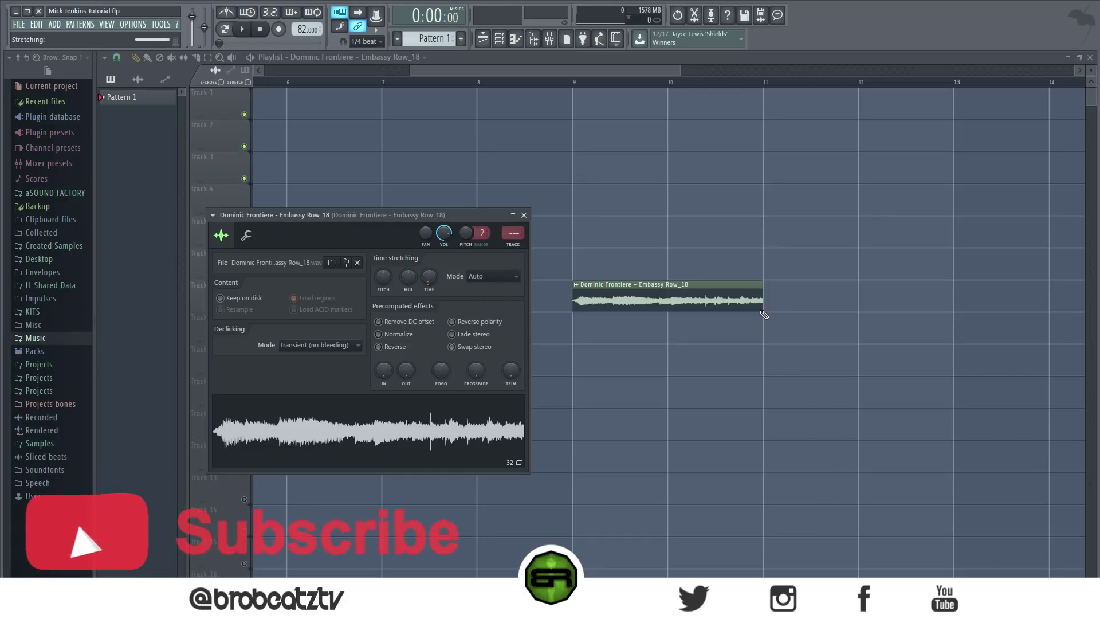
{"action": "left_click", "coordinate": [524, 215]}
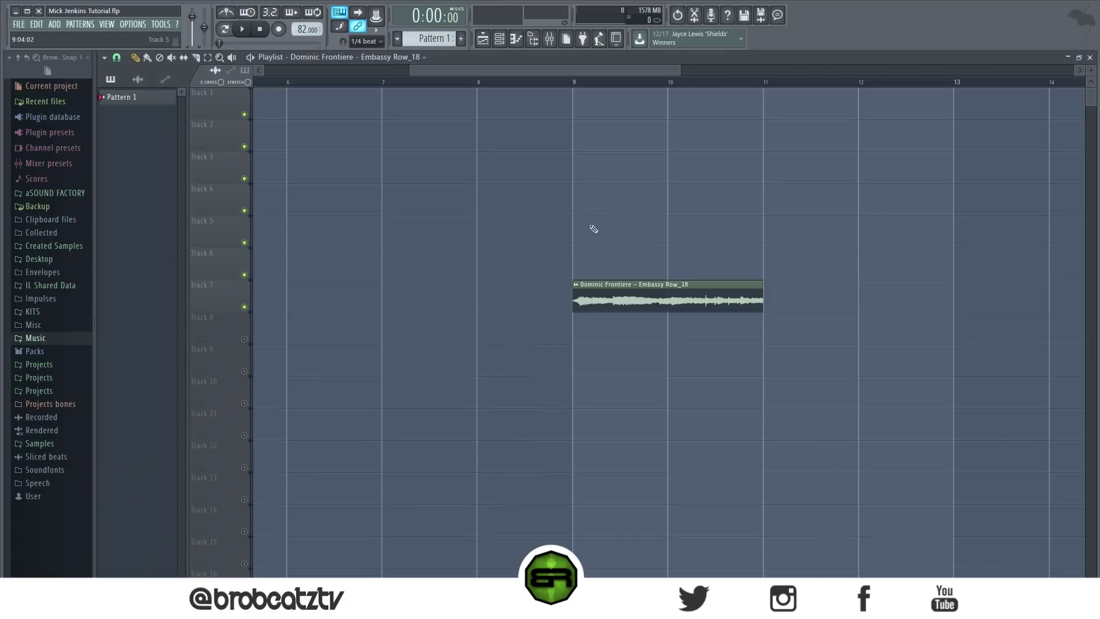
- Play the stretched clip from bar 9 with the metronome to check its timing
{"action": "left_click", "coordinate": [577, 84]}
{"action": "key", "text": "space"}
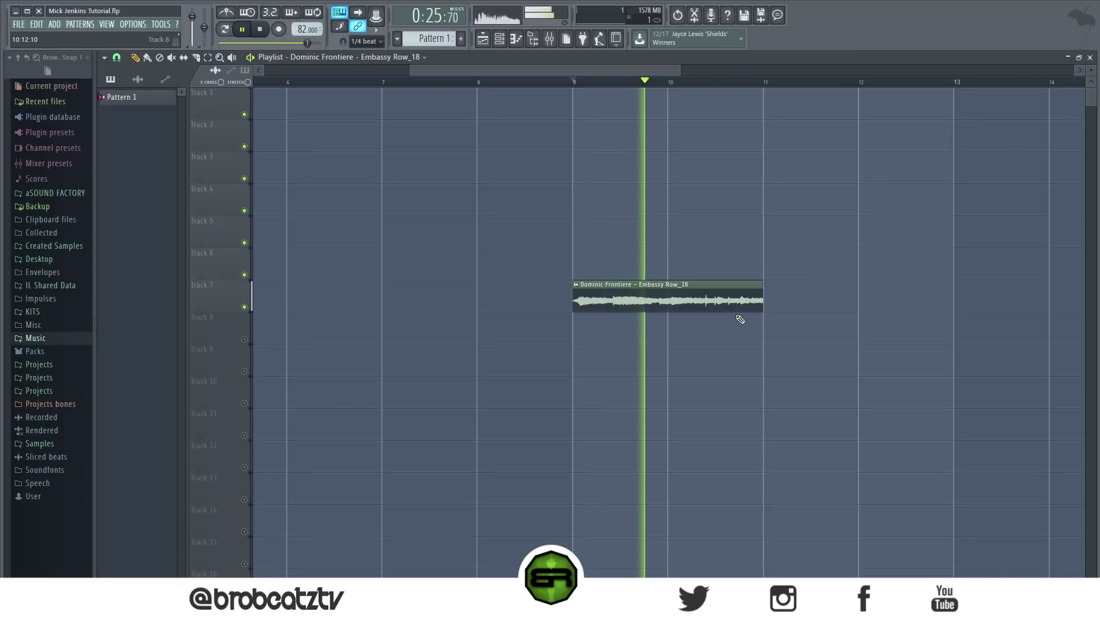
{"action": "left_click", "coordinate": [226, 12]}
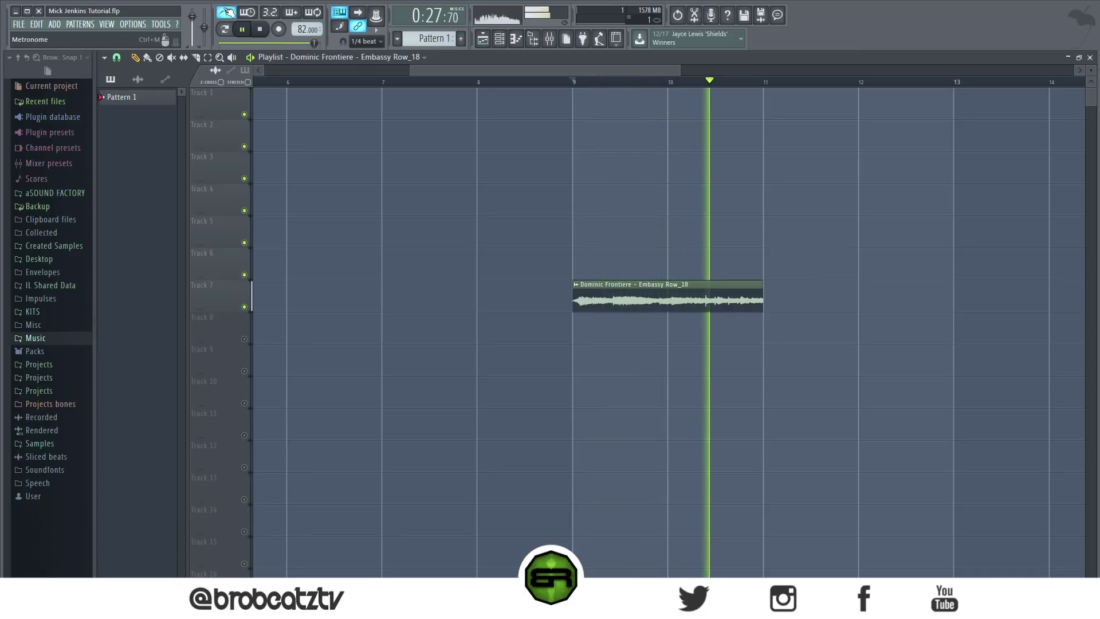
{"action": "key", "text": "space"}
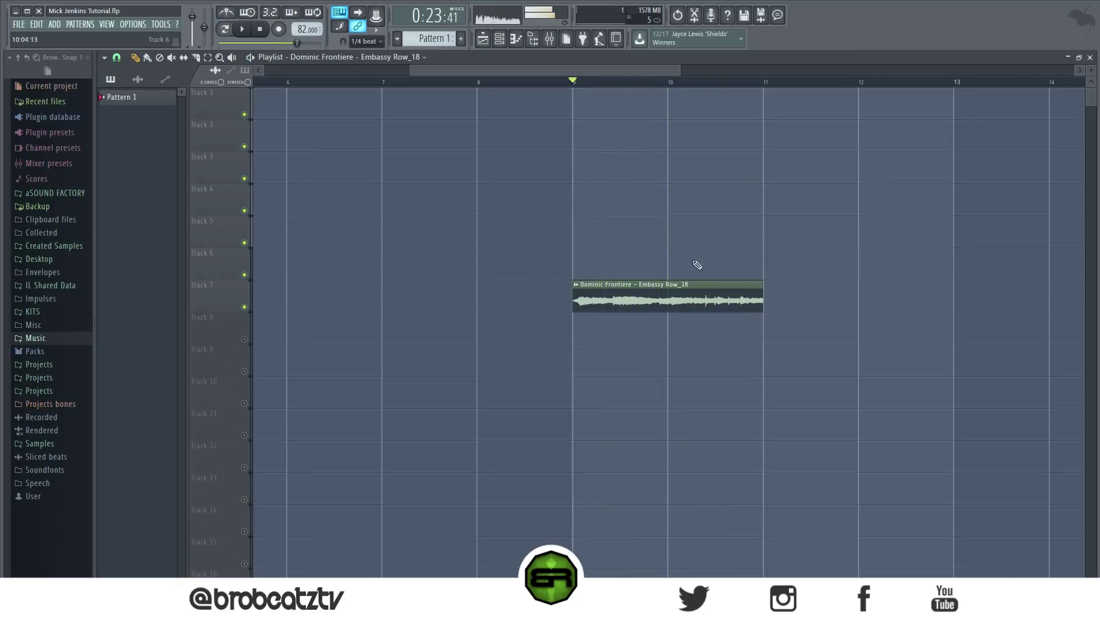
- Delete the Embassy Row_18 clip at bar 9 and mute playlist tracks 2 through 5
{"action": "right_click", "coordinate": [669, 307]}
{"action": "scroll", "coordinate": [489, 80], "scroll_direction": "down", "scroll_amount": 4}
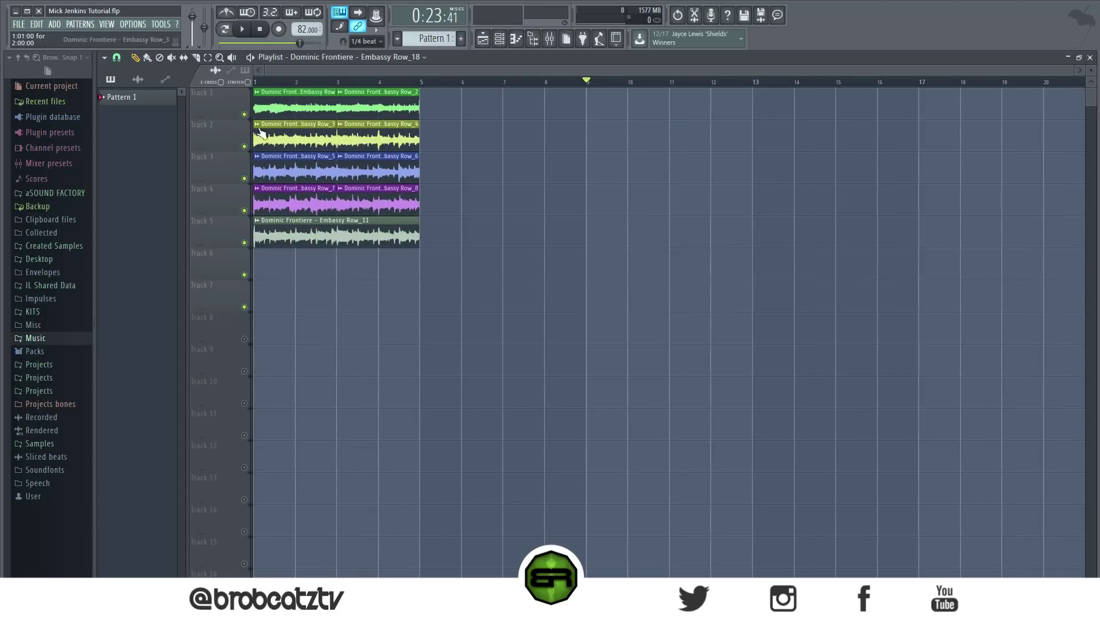
{"action": "left_click", "coordinate": [244, 114]}
{"action": "left_click", "coordinate": [244, 146]}
{"action": "left_click", "coordinate": [244, 114]}
{"action": "left_click", "coordinate": [244, 178]}
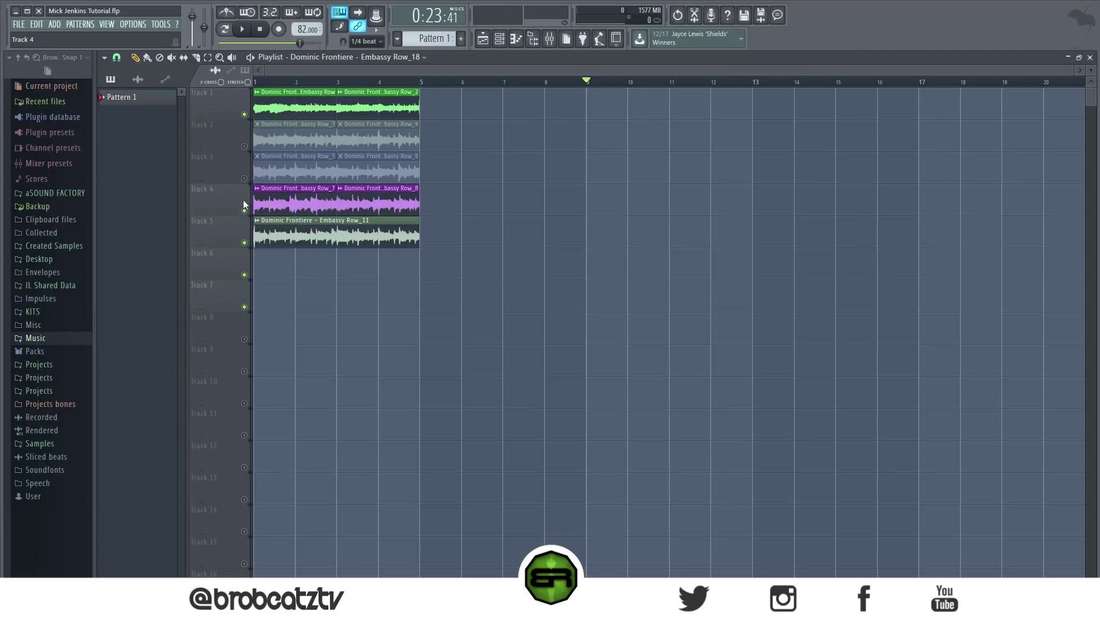
{"action": "left_click", "coordinate": [245, 211]}
{"action": "left_click", "coordinate": [246, 243]}
- Place two consecutive two-bar Pattern 1 clips on track 6, starting at bars 1 and 3
{"action": "left_click", "coordinate": [143, 97]}
{"action": "left_click", "coordinate": [289, 267]}
{"action": "left_click_drag", "start_coordinate": [294, 267], "coordinate": [336, 268]}
{"action": "double_click", "coordinate": [291, 265]}
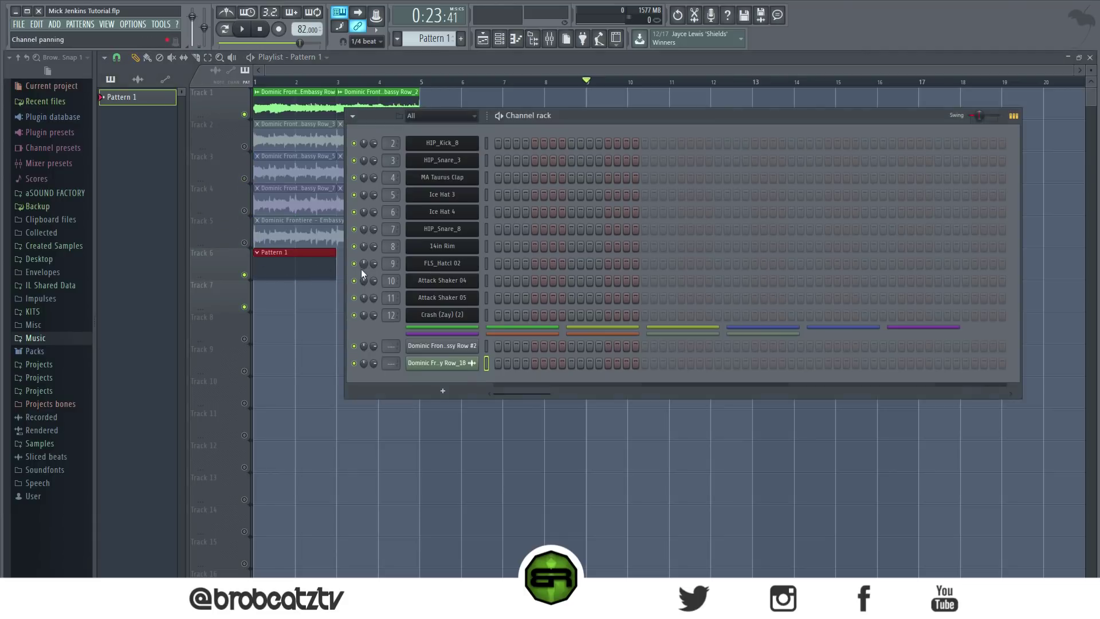
{"action": "left_click", "coordinate": [330, 303]}
{"action": "left_click_drag", "start_coordinate": [383, 291], "coordinate": [343, 253]}
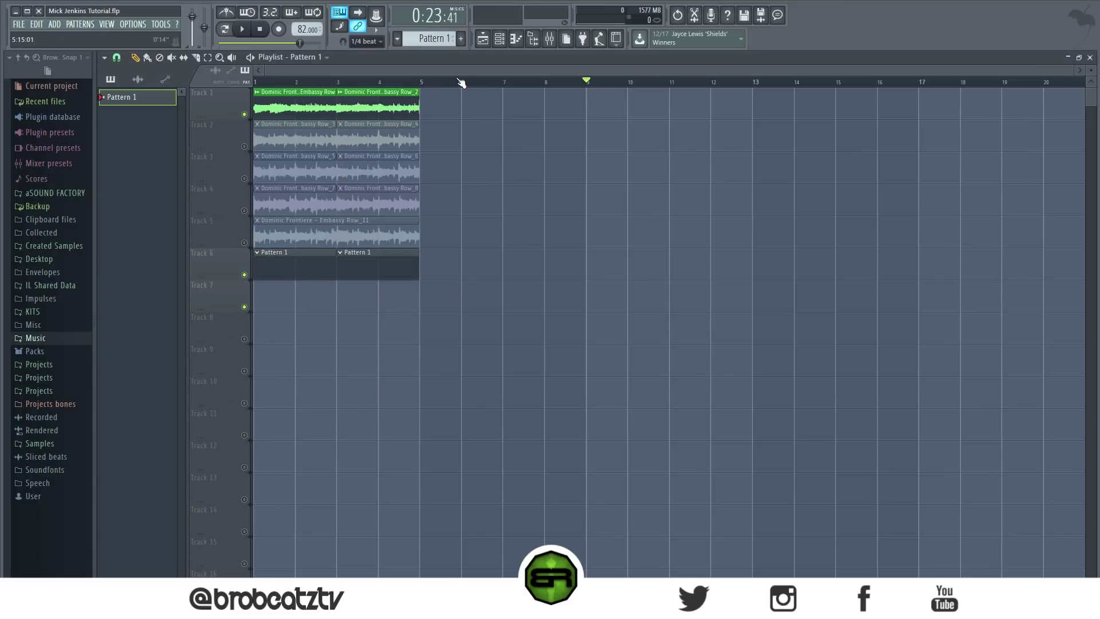
- Program HIP_Kick_8 hits on steps 1 and 17 and add some swing to the channel rack
{"action": "left_click", "coordinate": [517, 39]}
{"action": "left_click", "coordinate": [644, 143]}
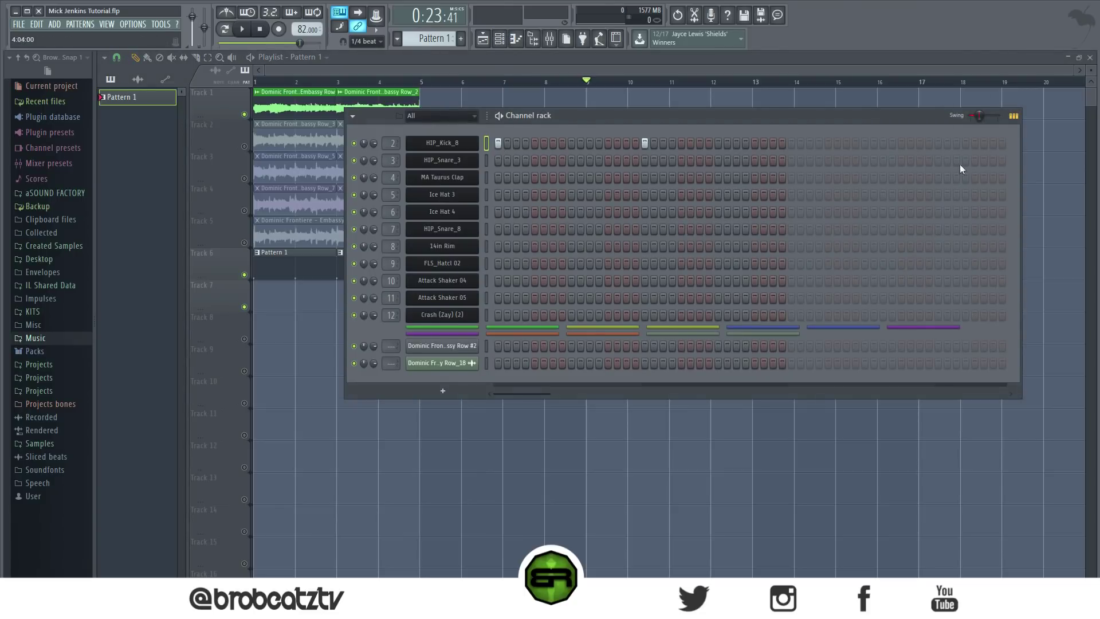
{"action": "left_click", "coordinate": [979, 115]}
{"action": "left_click_drag", "start_coordinate": [985, 125], "coordinate": [984, 125]}
{"action": "left_click_drag", "start_coordinate": [572, 135], "coordinate": [530, 164]}
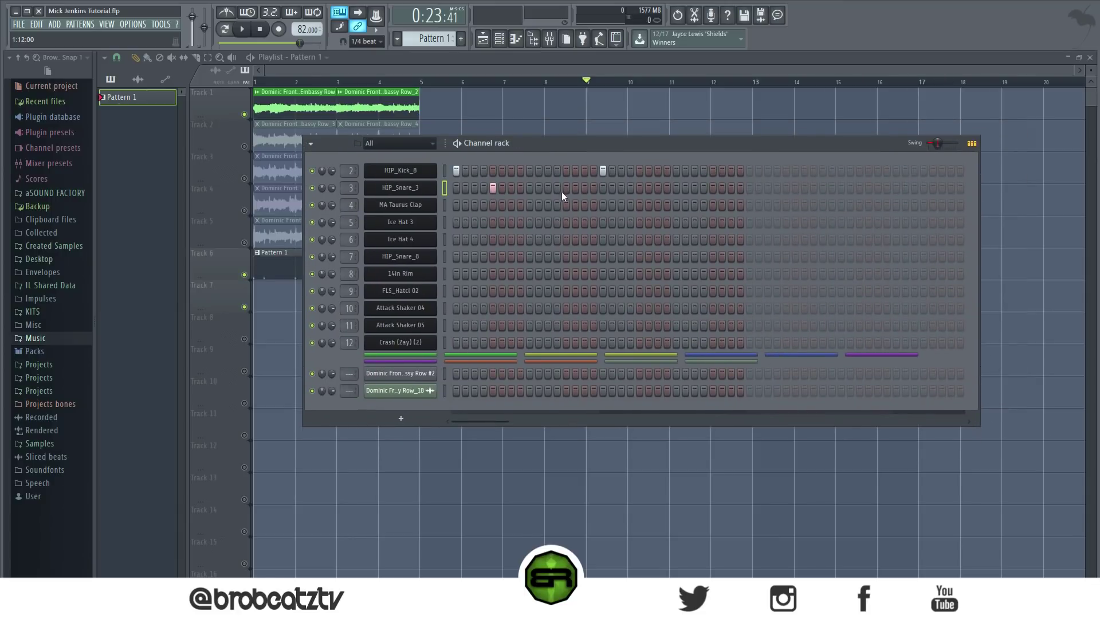
- Fill in HIP_Snare_3 hits on steps 5, 13, 21 and 29 and select all its notes in the piano roll
{"action": "right_click", "coordinate": [430, 185]}
{"action": "left_click", "coordinate": [458, 188]}
{"action": "key", "text": "ctrl+a"}
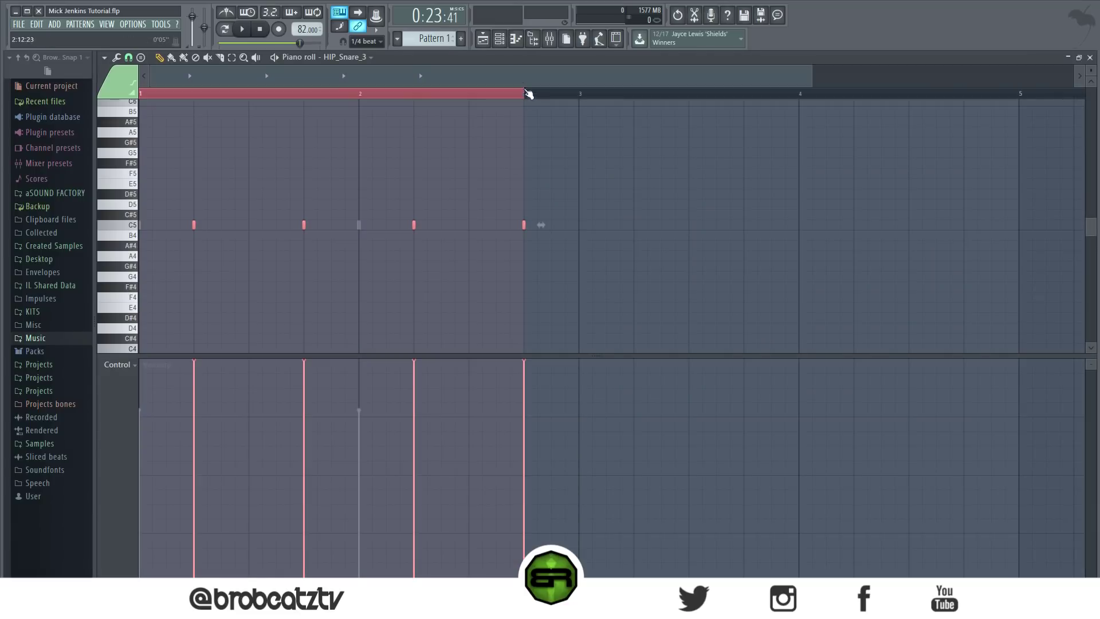
- Remove Edison from effect slot 1 of the master mixer track
{"action": "left_click", "coordinate": [499, 38]}
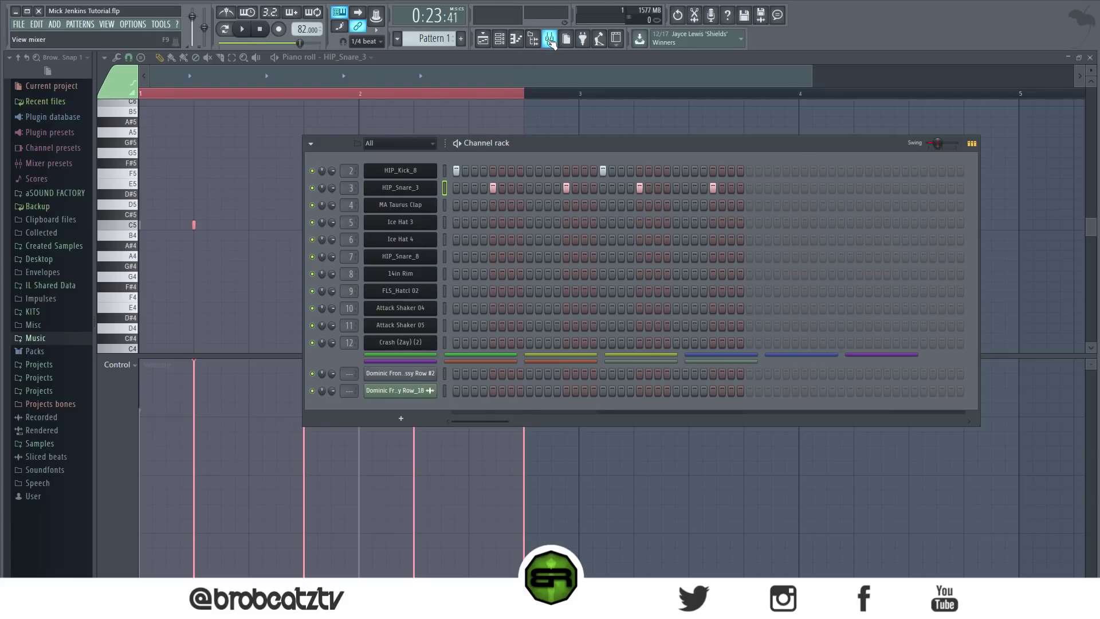
{"action": "left_click", "coordinate": [549, 39]}
{"action": "right_click", "coordinate": [596, 237]}
{"action": "right_click", "coordinate": [596, 239]}
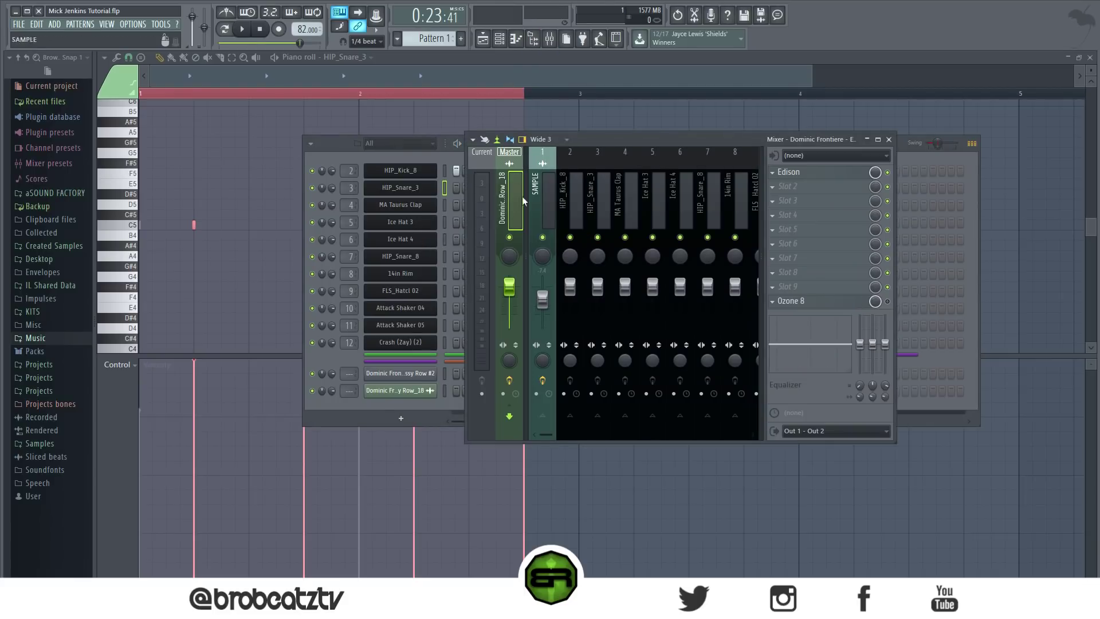
{"action": "left_click", "coordinate": [772, 172]}
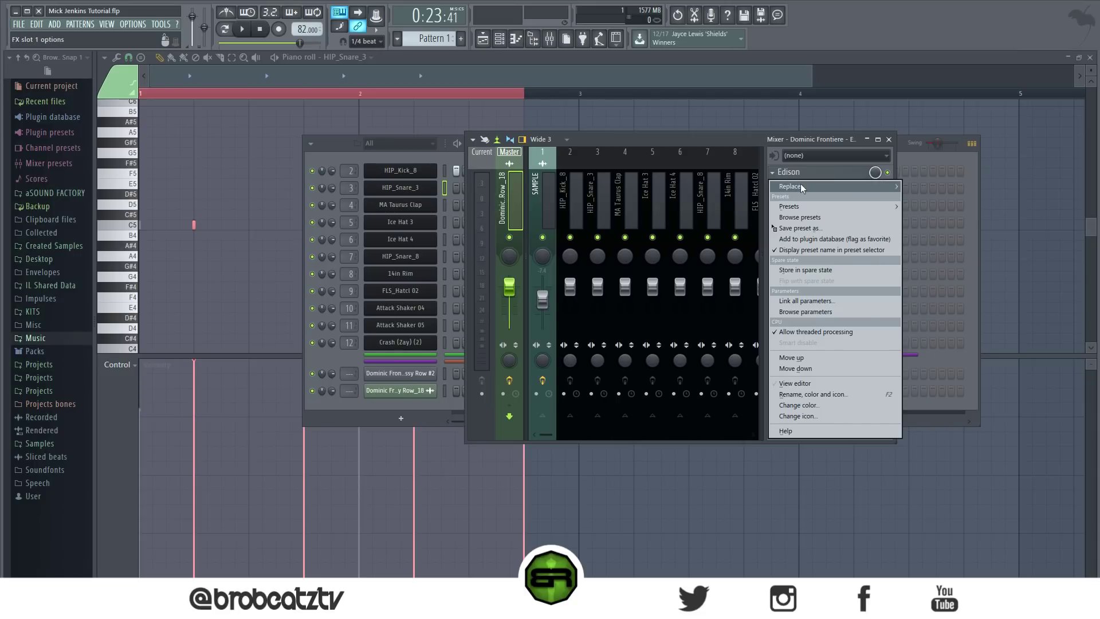
{"action": "mouse_move", "coordinate": [802, 188]}
{"action": "left_click", "coordinate": [930, 447]}
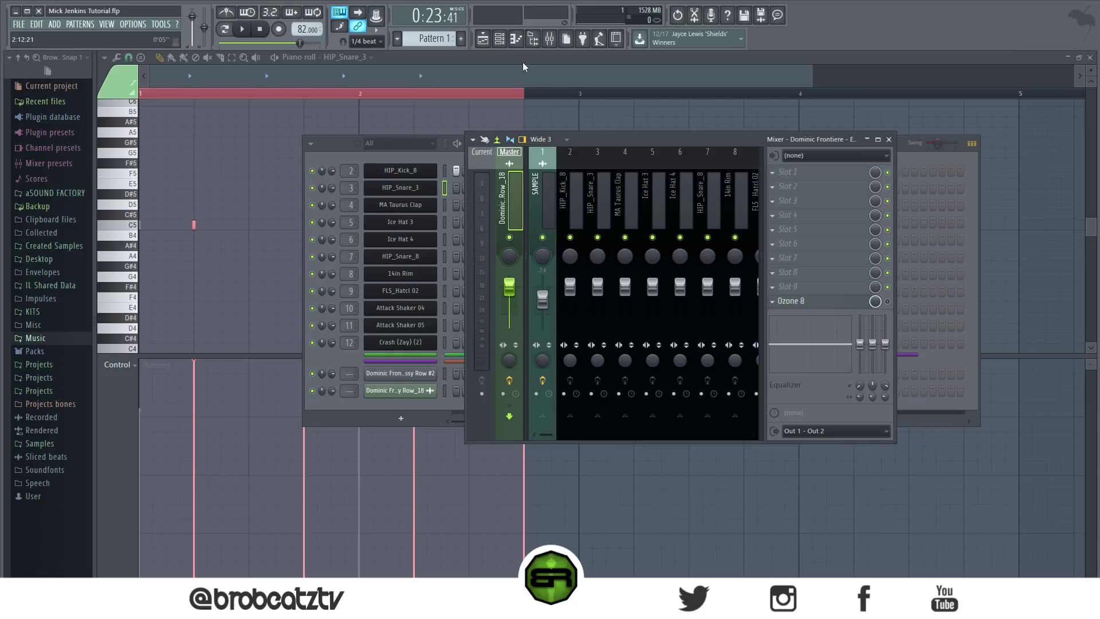
- Delete the two unused Dominic Frontiere Embassy Row audio clip channels from the channel rack
{"action": "left_click", "coordinate": [500, 39]}
{"action": "left_click", "coordinate": [500, 38]}
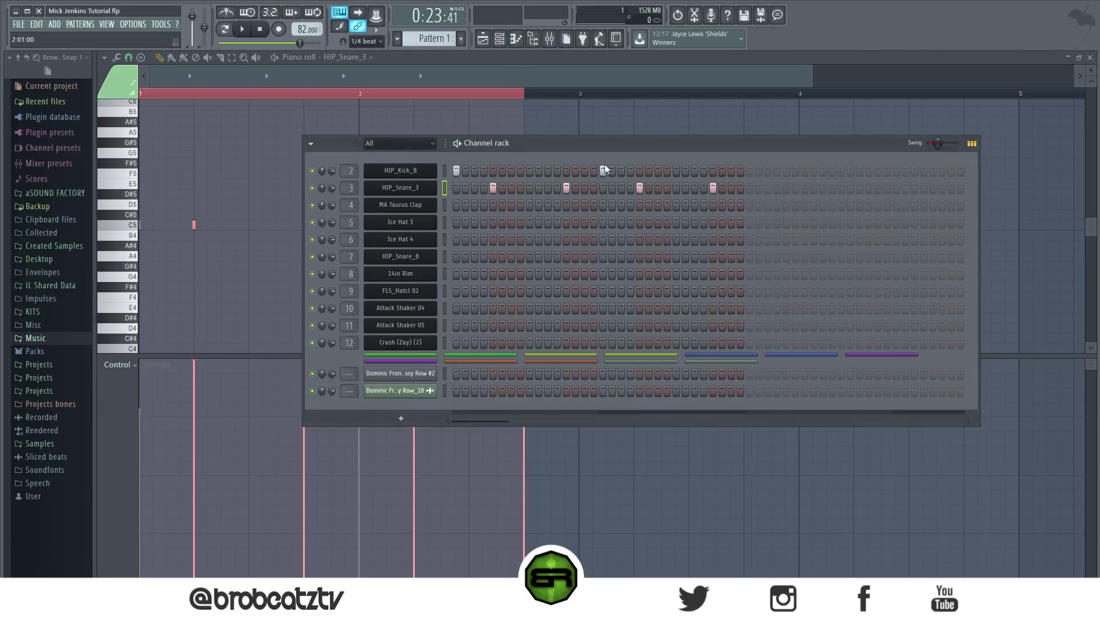
{"action": "key", "text": "space"}
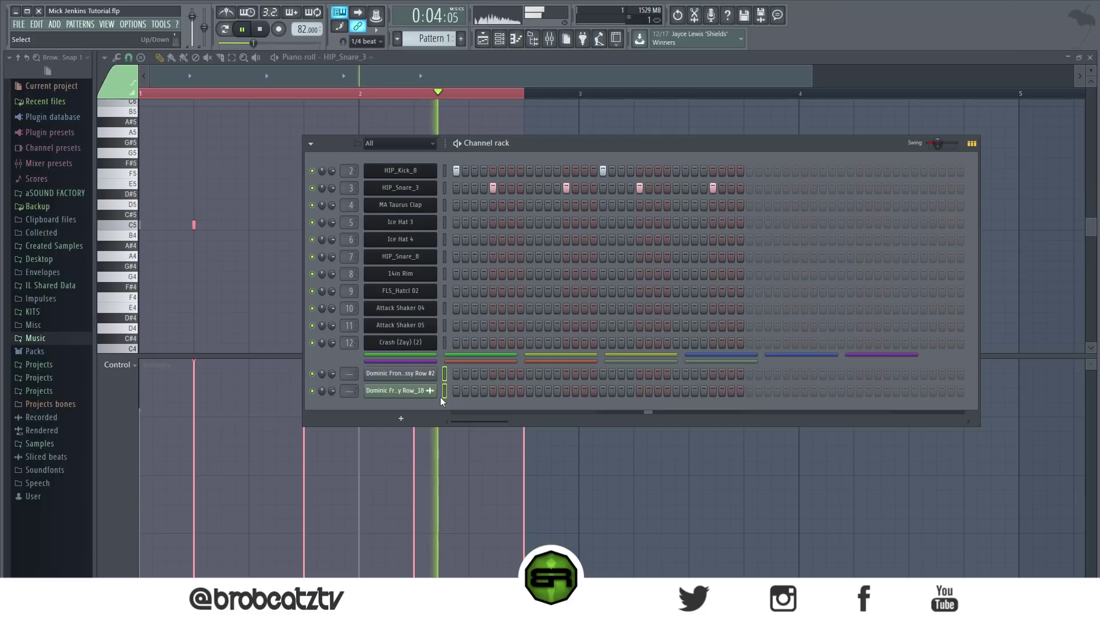
{"action": "key", "text": "alt+Delete"}
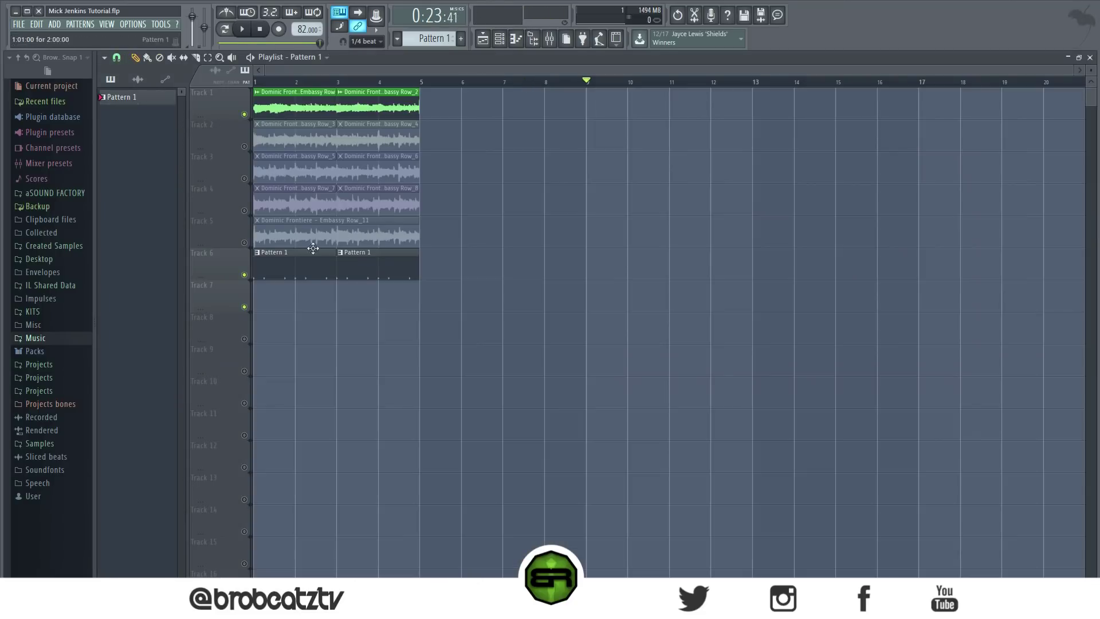
- Layer MA Taurus Clap, Ice Hat 3 and Ice Hat 4 hits on steps 5, 13, 21 and 29 and audition the beat from the start
{"action": "left_click", "coordinate": [267, 83]}
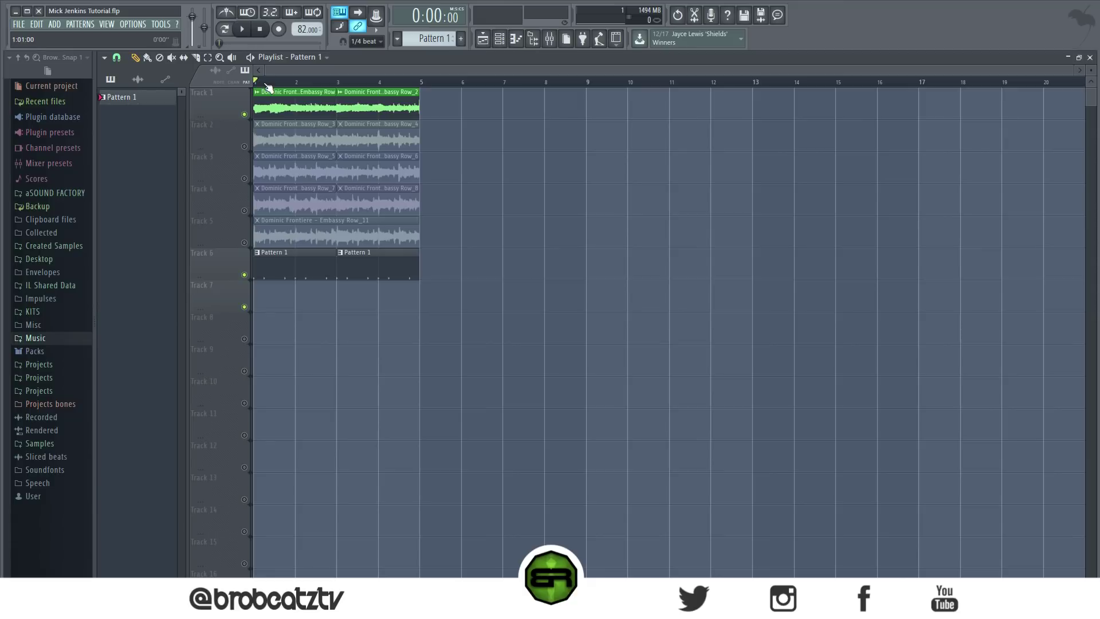
{"action": "left_click", "coordinate": [516, 38]}
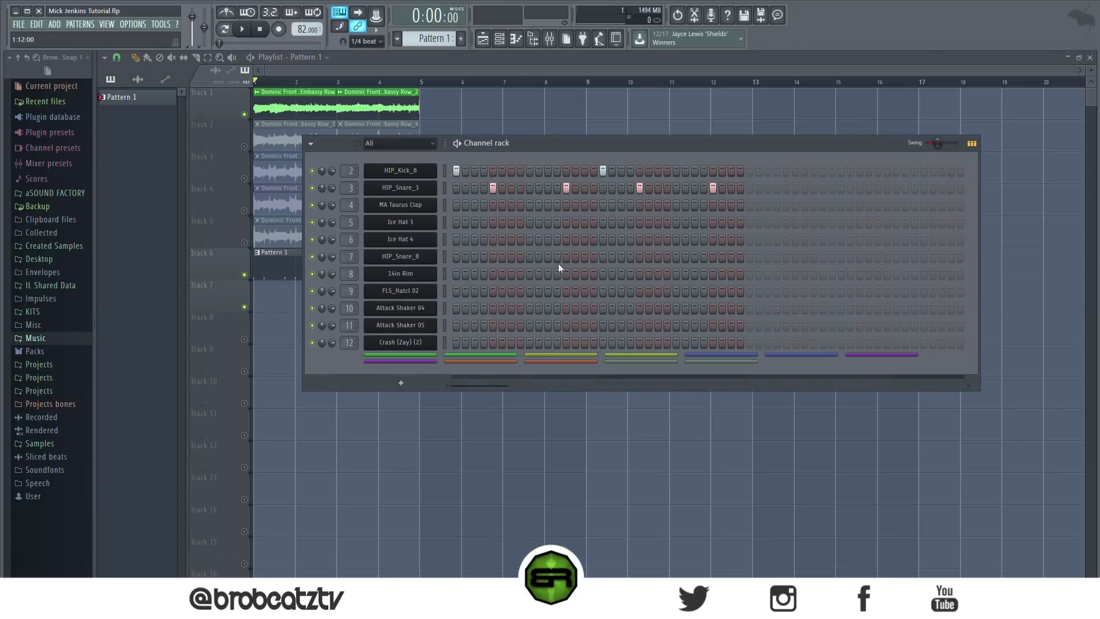
{"action": "left_click", "coordinate": [492, 207]}
{"action": "left_click", "coordinate": [381, 241]}
{"action": "left_click", "coordinate": [494, 222]}
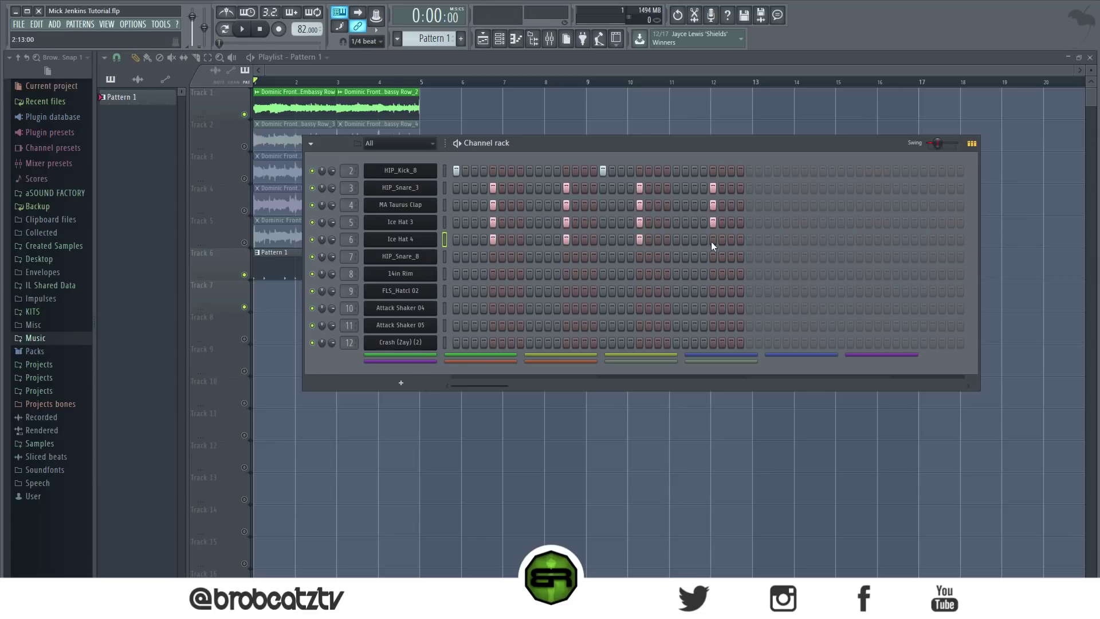
{"action": "key", "text": "space"}
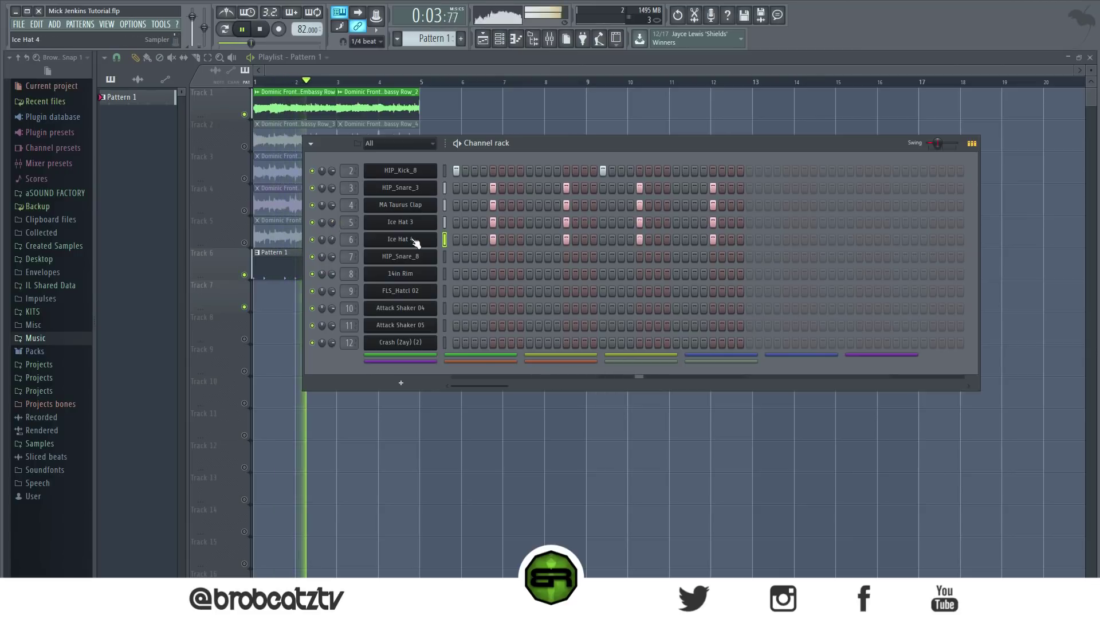
{"action": "key", "text": "space"}
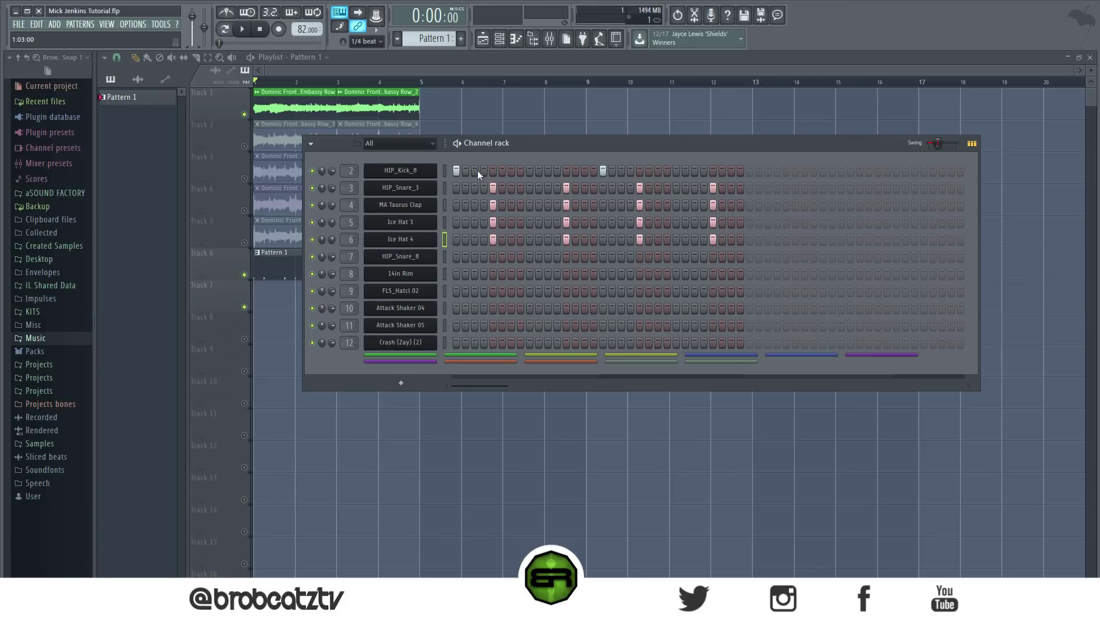
- Add HIP_Kick_8 hits on steps 8, 9, 24 and 25 while listening to the song
{"action": "left_click", "coordinate": [521, 171]}
{"action": "left_click", "coordinate": [530, 171]}
{"action": "key", "text": "space"}
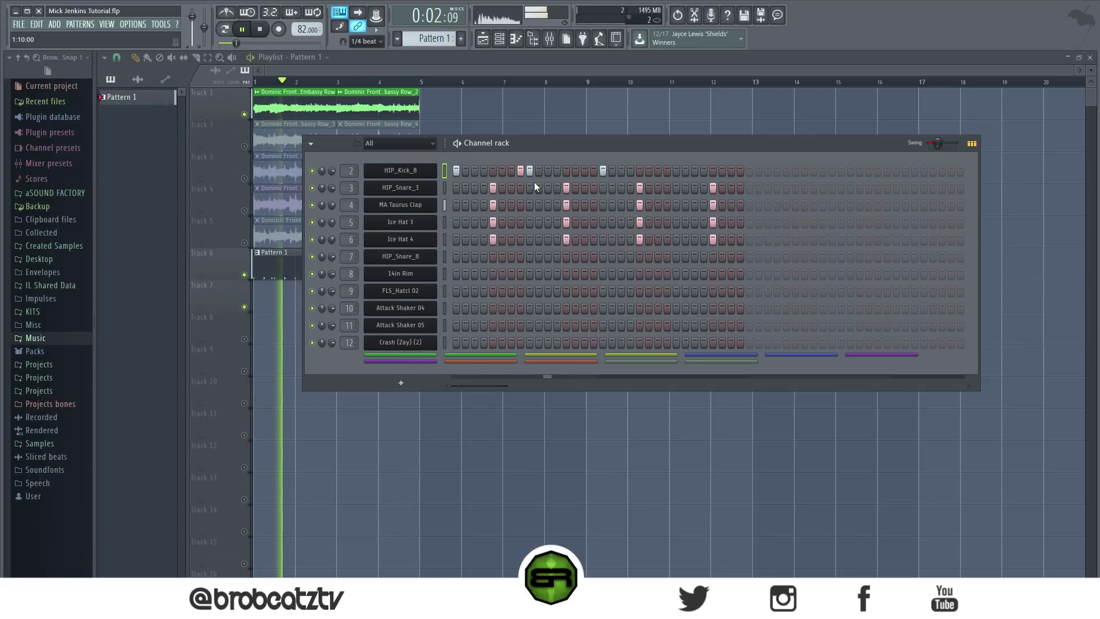
{"action": "left_click", "coordinate": [666, 173]}
{"action": "left_click", "coordinate": [675, 173]}
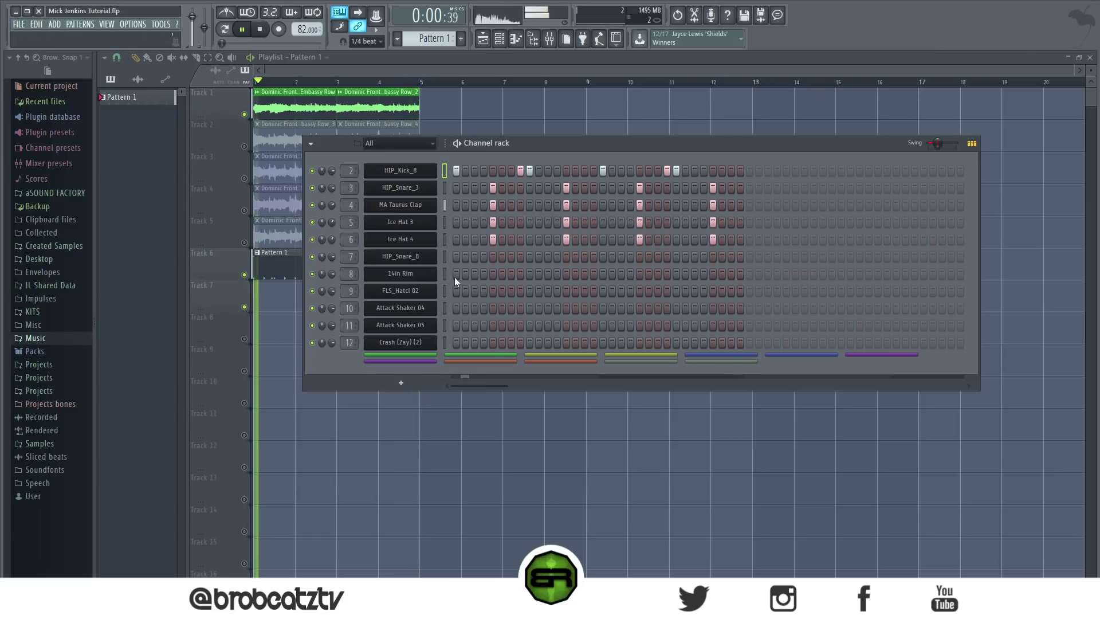
- Add layered HIP_Snare_8 and 14in Rim hits on steps 10 and 26
{"action": "left_click", "coordinate": [539, 256]}
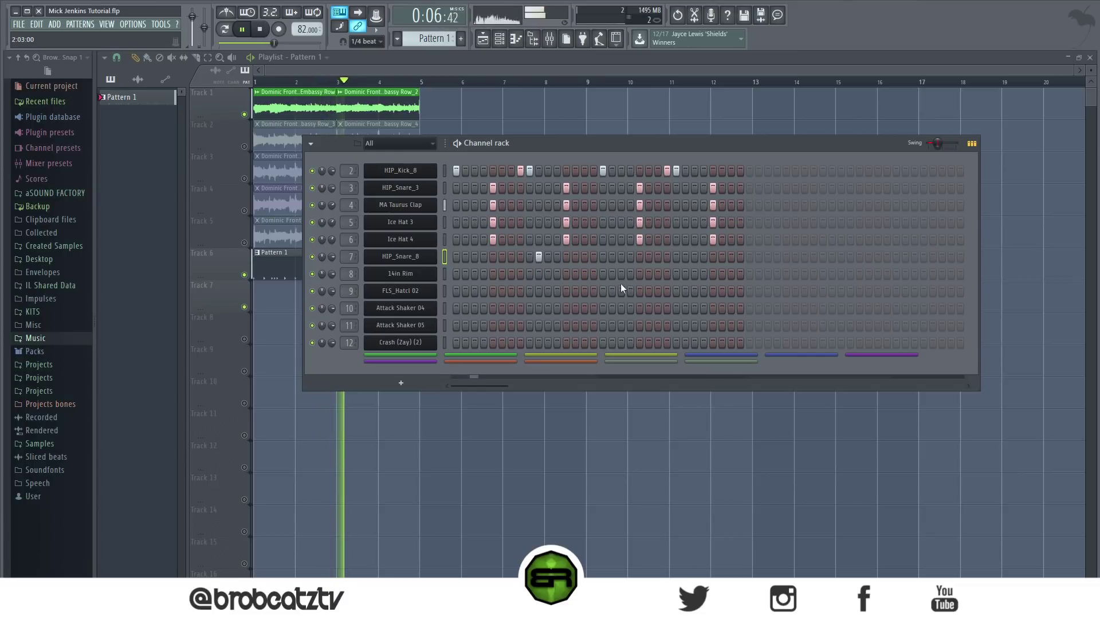
{"action": "left_click", "coordinate": [684, 256]}
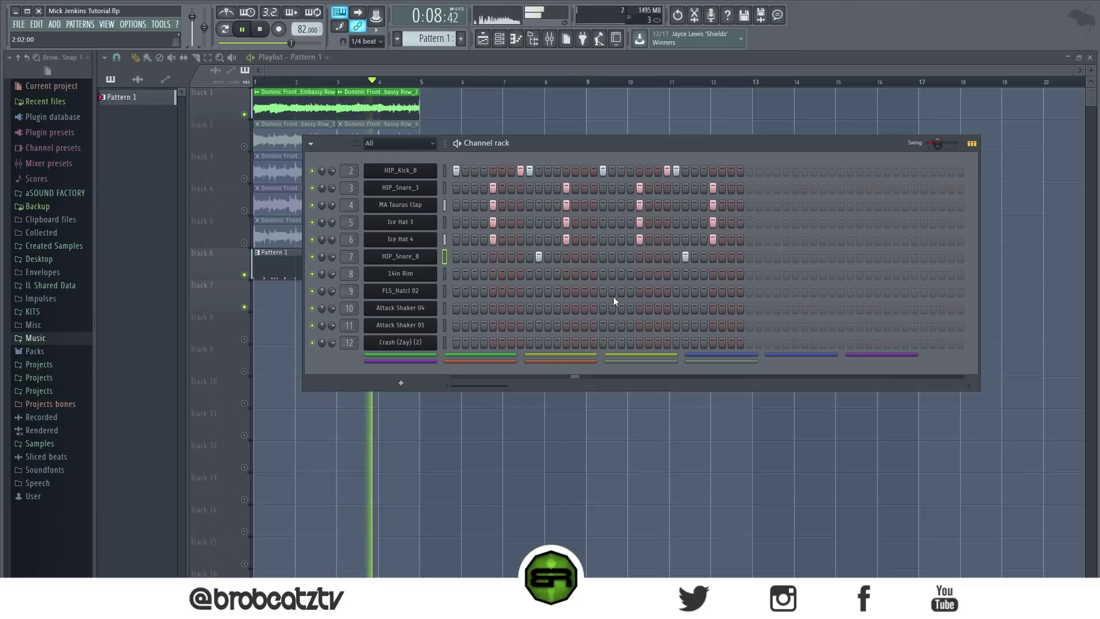
{"action": "left_click", "coordinate": [539, 274]}
{"action": "left_click", "coordinate": [686, 273]}
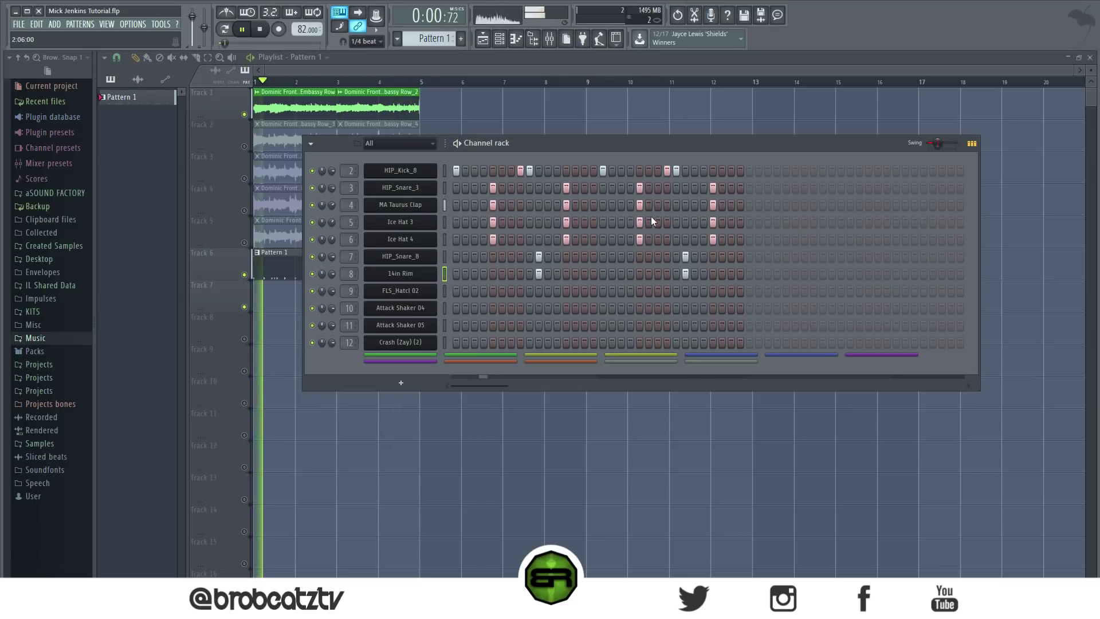
- Add HIP_Kick_8 hits on steps 14, 27 and 30, plus HIP_Snare_8 and 14in Rim hits on step 32
{"action": "left_click", "coordinate": [576, 170]}
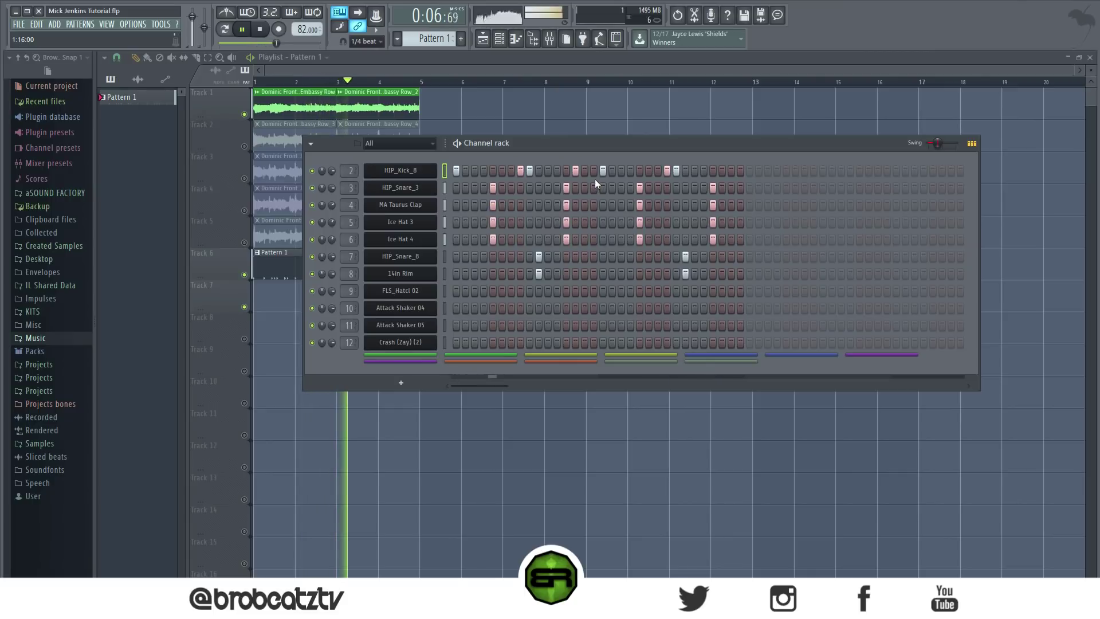
{"action": "key", "text": "space"}
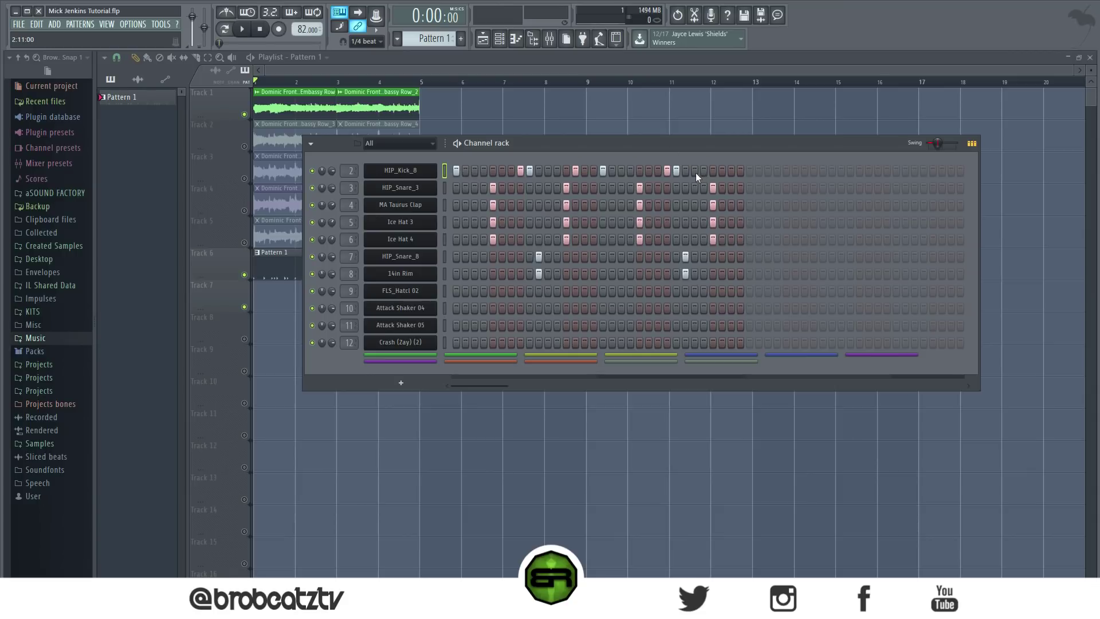
{"action": "key", "text": "space"}
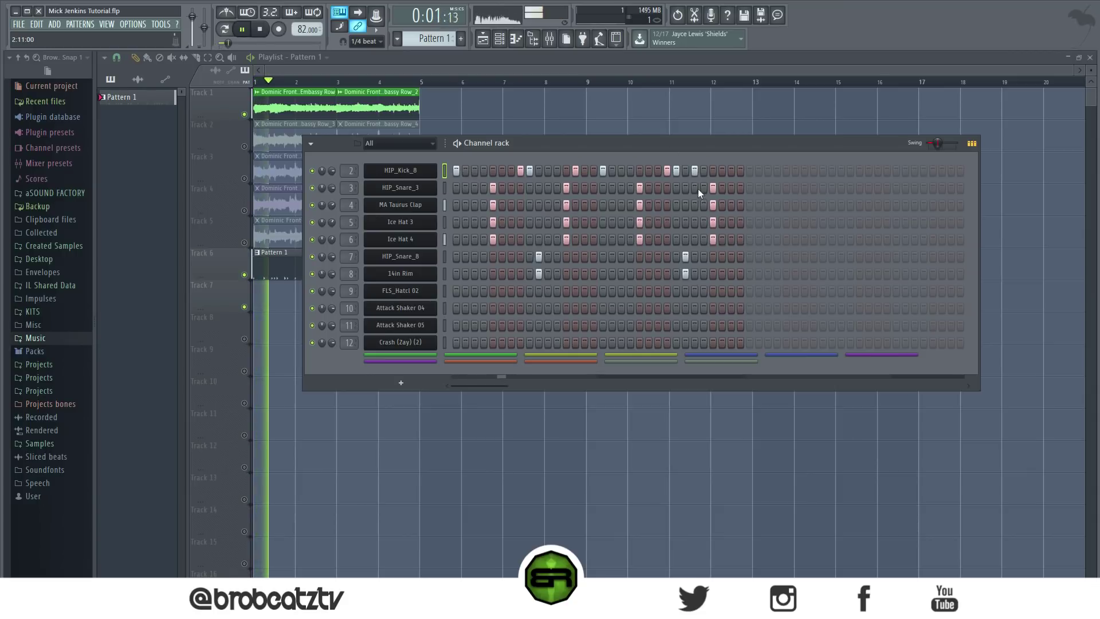
{"action": "left_click", "coordinate": [722, 171]}
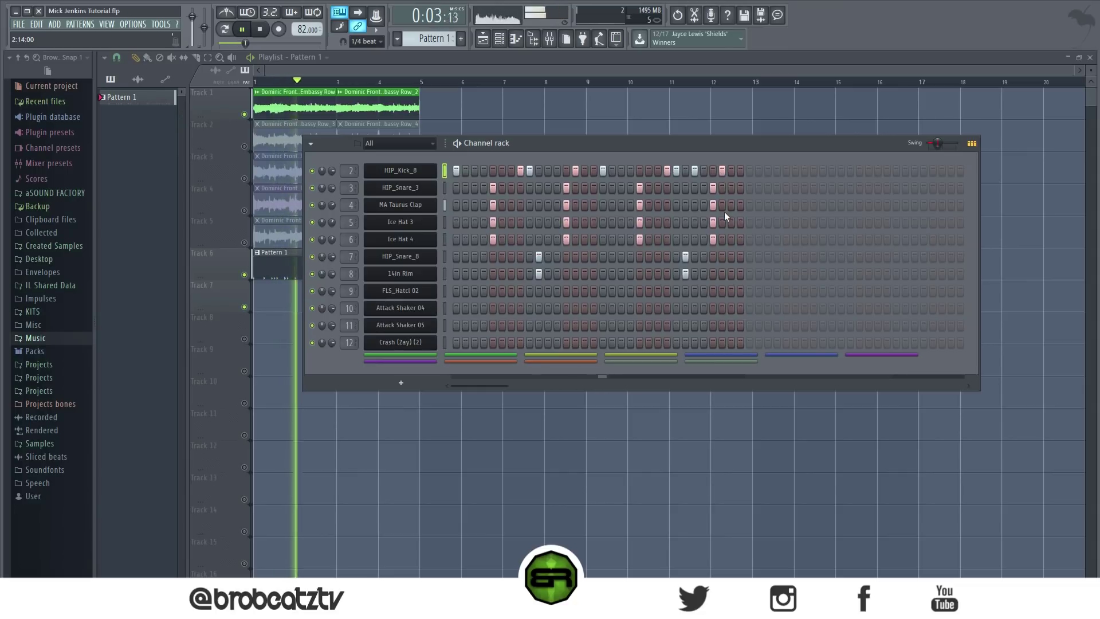
{"action": "left_click", "coordinate": [739, 257]}
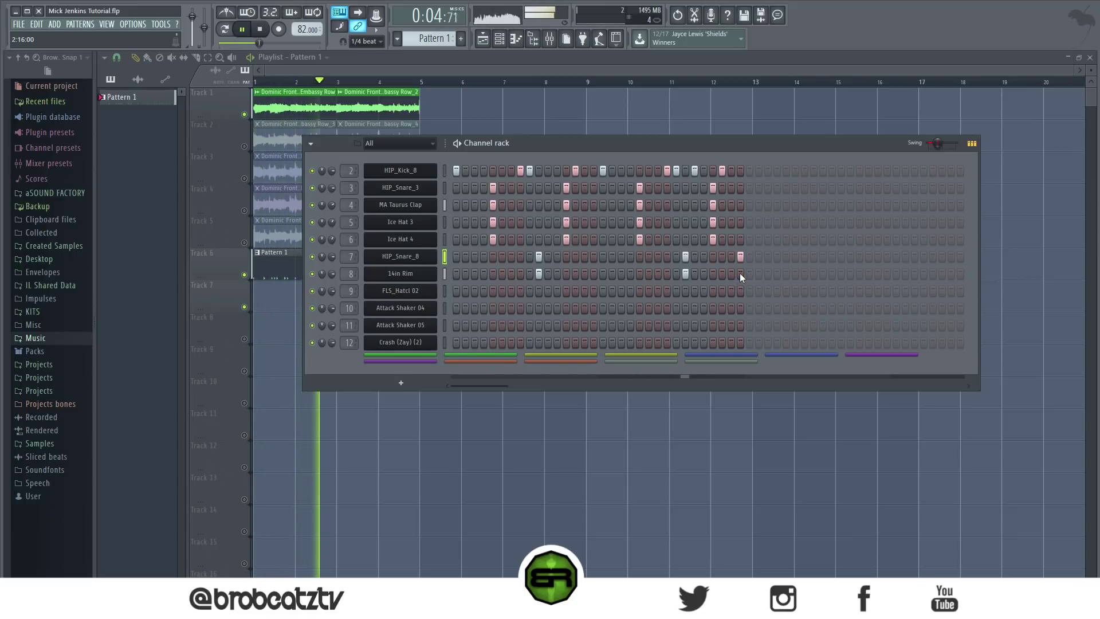
{"action": "left_click", "coordinate": [741, 274]}
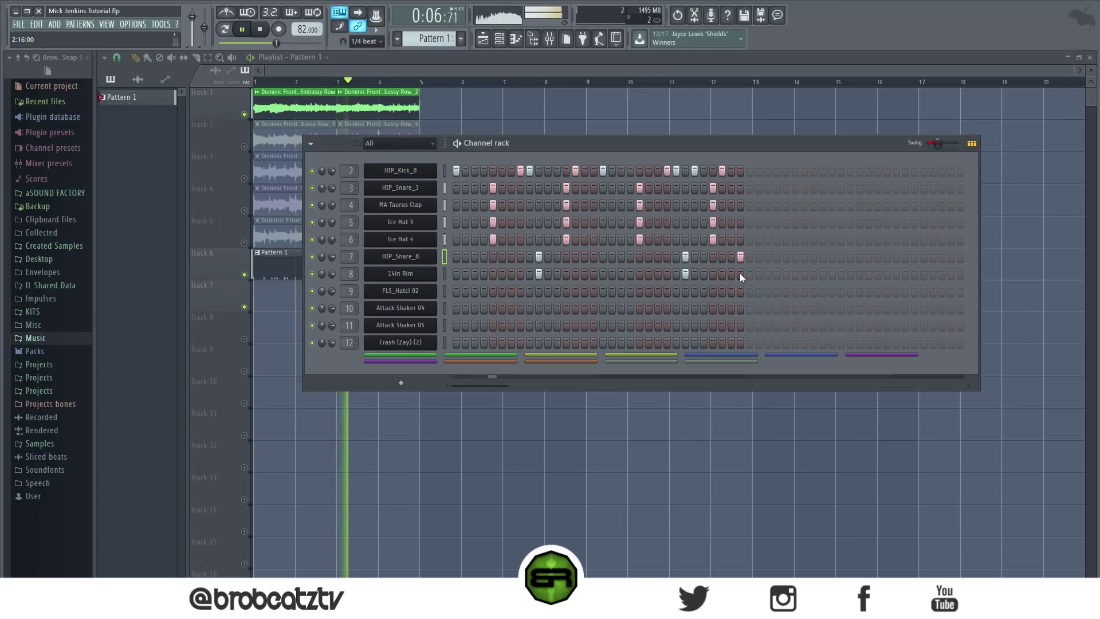
- Slightly raise the velocity of all HIP_Snare_8 notes in the piano roll and return to the channel rack
{"action": "right_click", "coordinate": [431, 255]}
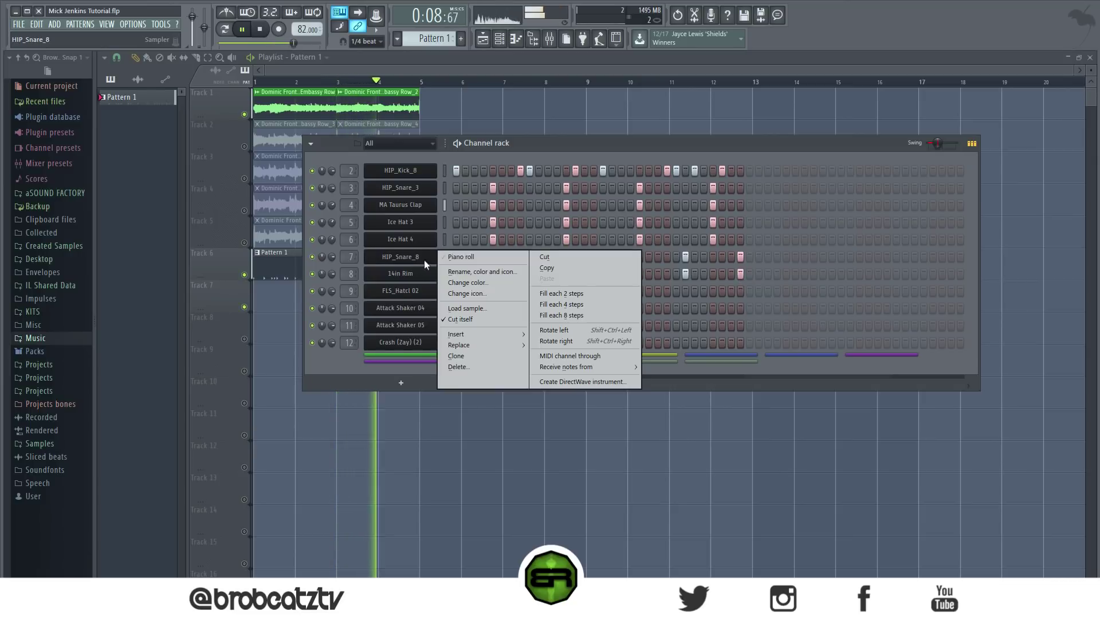
{"action": "left_click", "coordinate": [461, 256]}
{"action": "key", "text": "ctrl+a"}
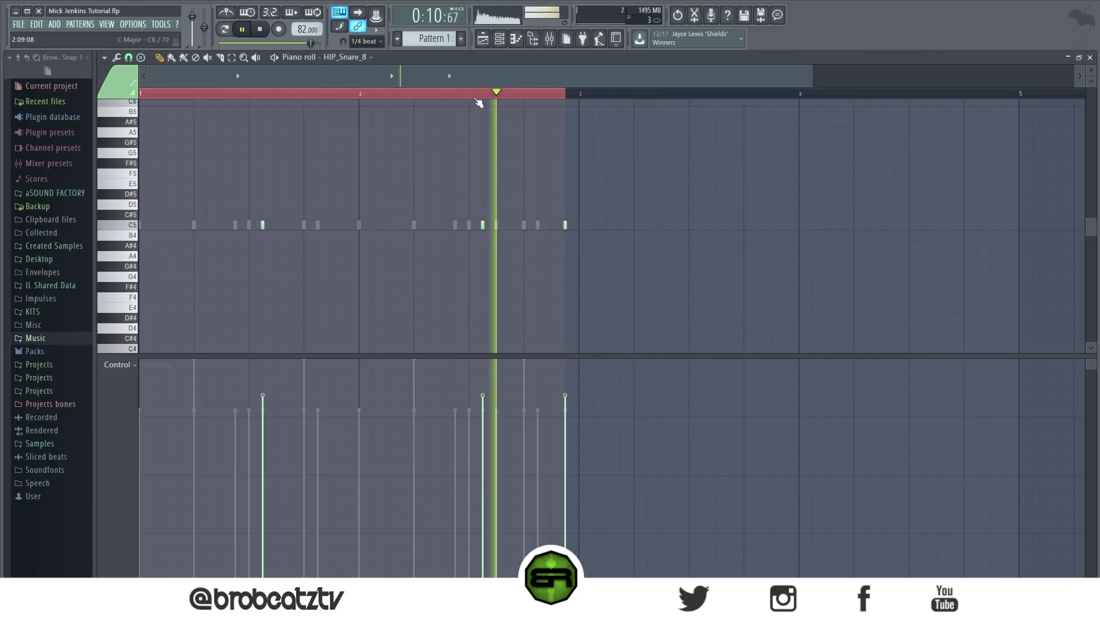
{"action": "left_click", "coordinate": [500, 38]}
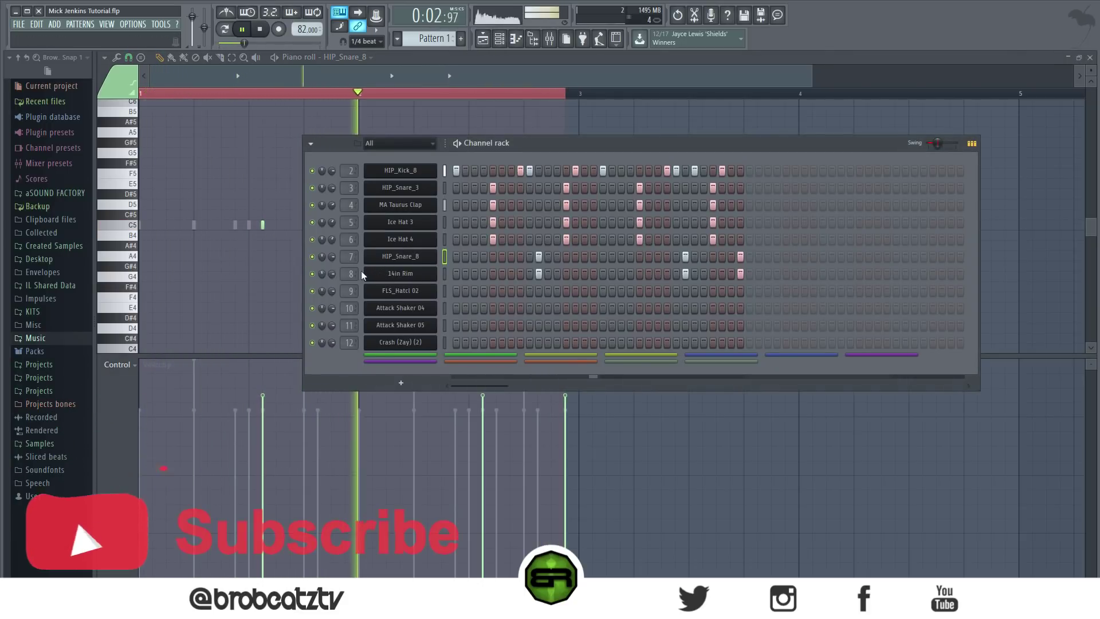
- Raise the velocity of all HIP_Kick_8 notes to the maximum in the piano roll and clear the time selection
{"action": "right_click", "coordinate": [434, 170]}
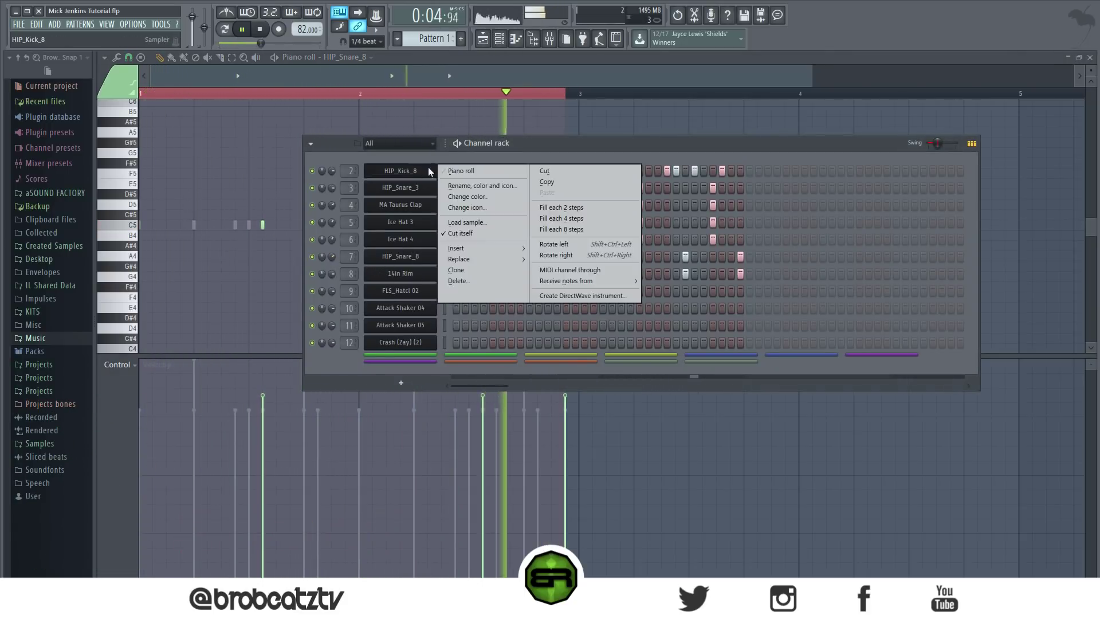
{"action": "left_click", "coordinate": [453, 171]}
{"action": "key", "text": "space"}
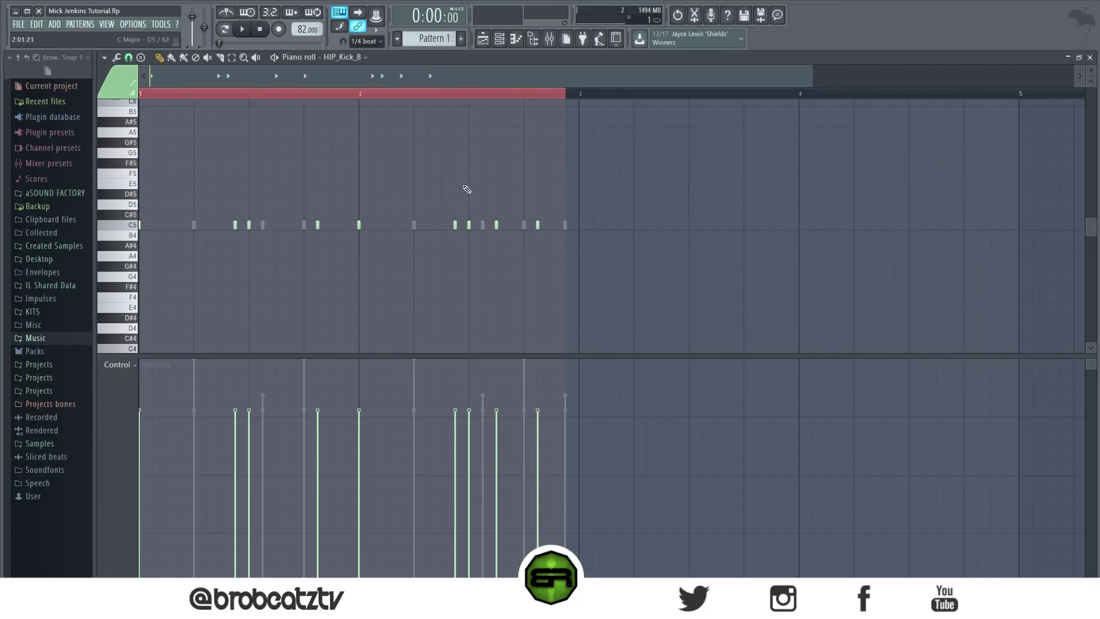
{"action": "scroll", "coordinate": [509, 210], "scroll_direction": "up", "scroll_amount": 5}
{"action": "key", "text": "ctrl+d"}
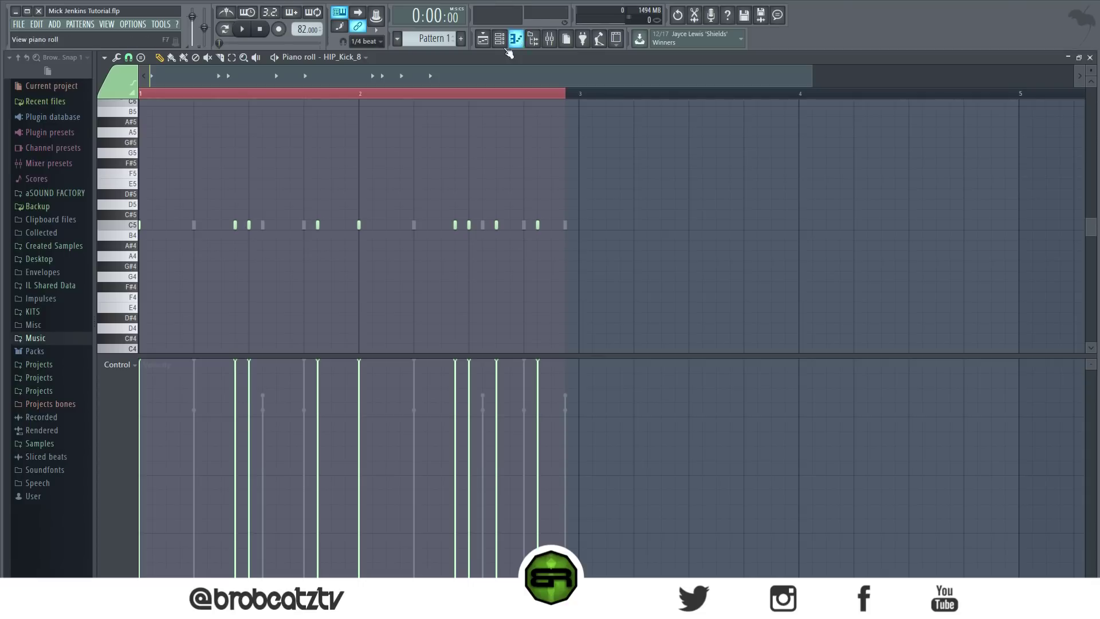
{"action": "left_click", "coordinate": [532, 94]}
- Fill the FLS_Hatcl 02 channel with a hit on every second step
{"action": "left_click", "coordinate": [500, 38]}
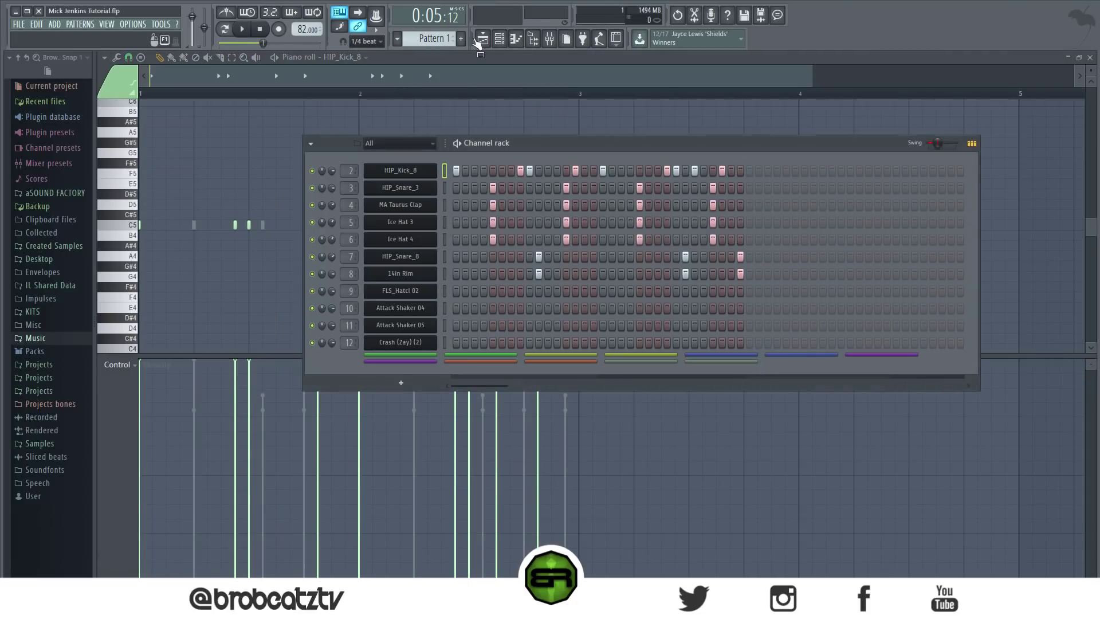
{"action": "left_click", "coordinate": [483, 39]}
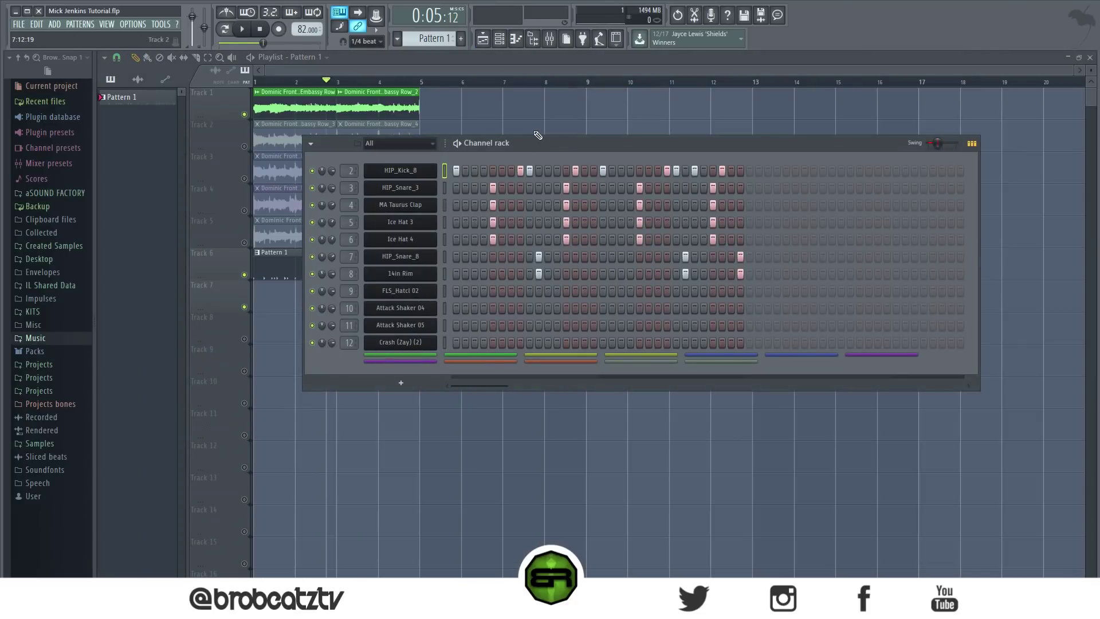
{"action": "right_click", "coordinate": [417, 291]}
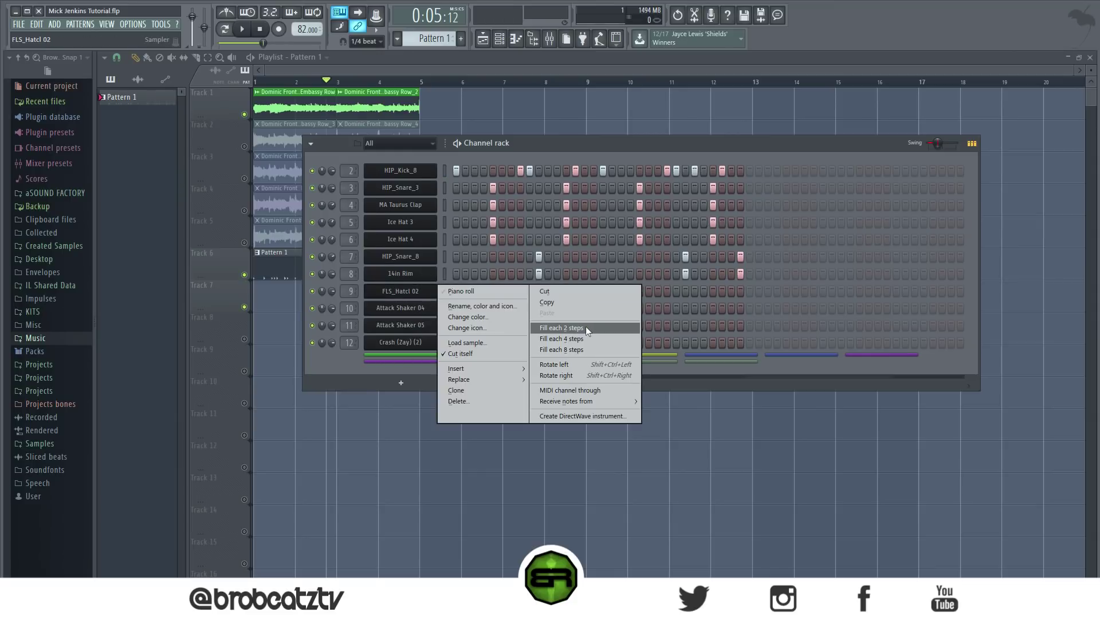
{"action": "left_click", "coordinate": [585, 327]}
- Open the FLS_Hatcl 02 notes in the piano roll and lengthen all of them to two steps each
{"action": "right_click", "coordinate": [423, 291]}
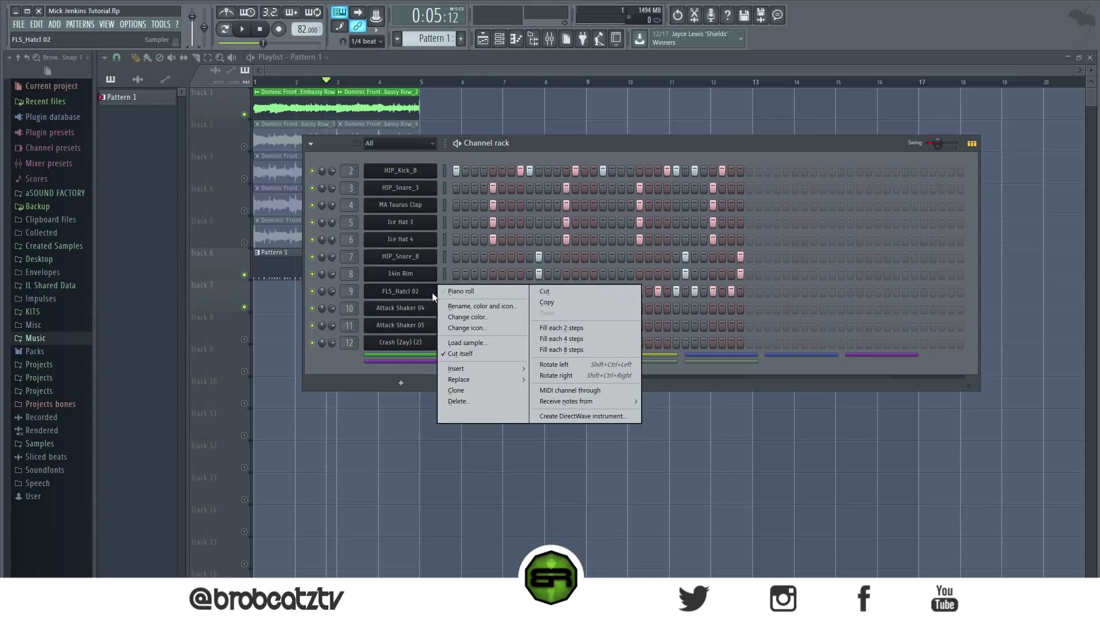
{"action": "left_click", "coordinate": [448, 292]}
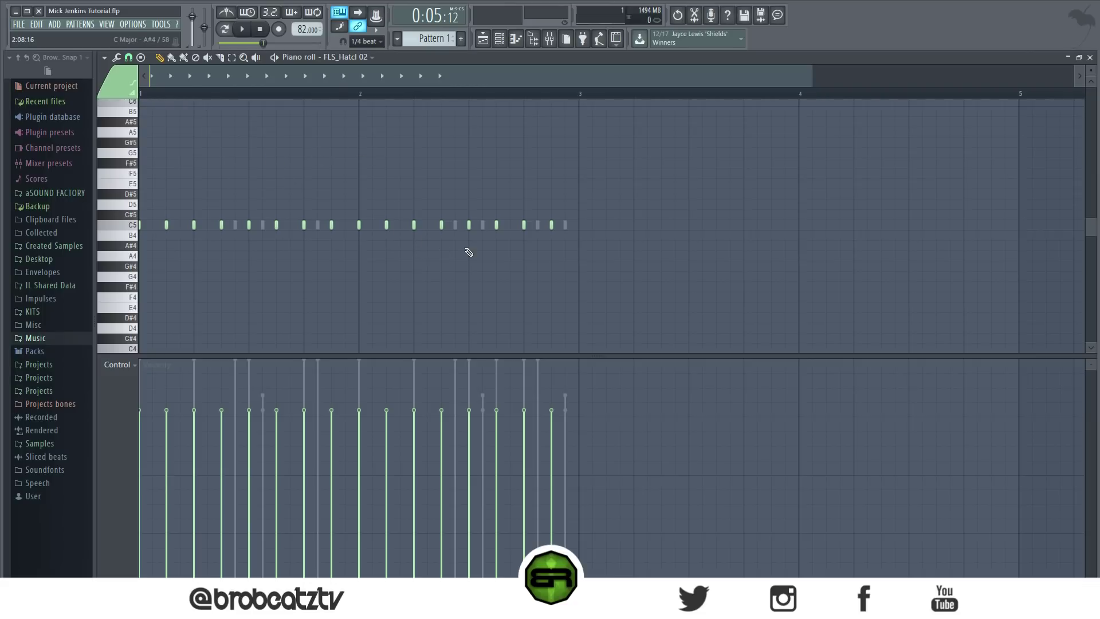
{"action": "left_click_drag", "start_coordinate": [731, 191], "coordinate": [139, 251]}
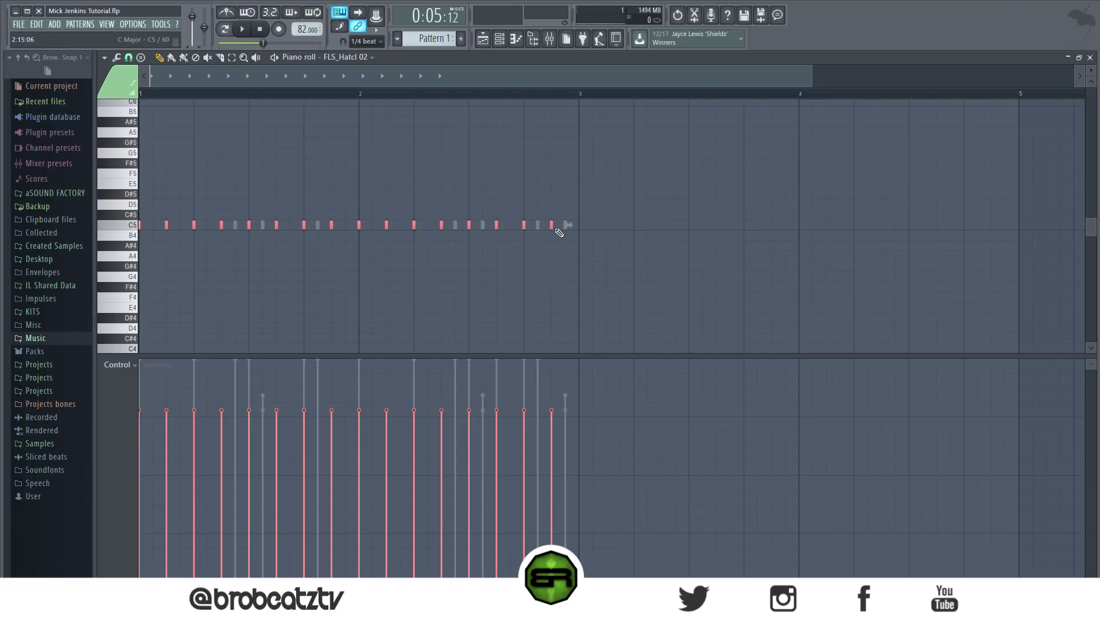
{"action": "left_click_drag", "start_coordinate": [554, 228], "coordinate": [578, 230]}
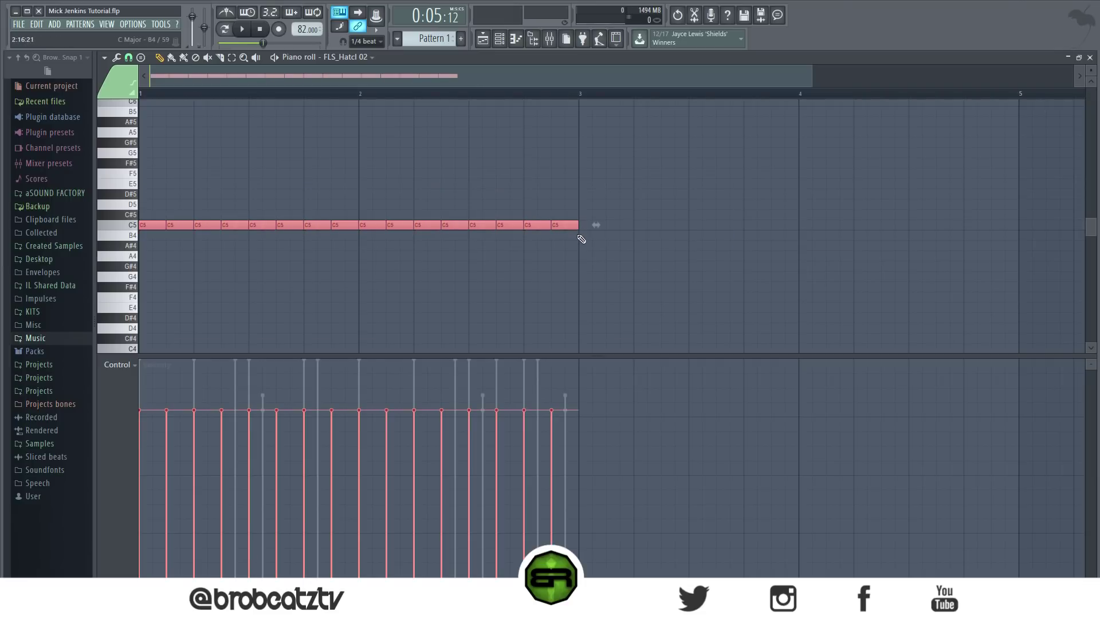
{"action": "key", "text": "ctrl+d"}
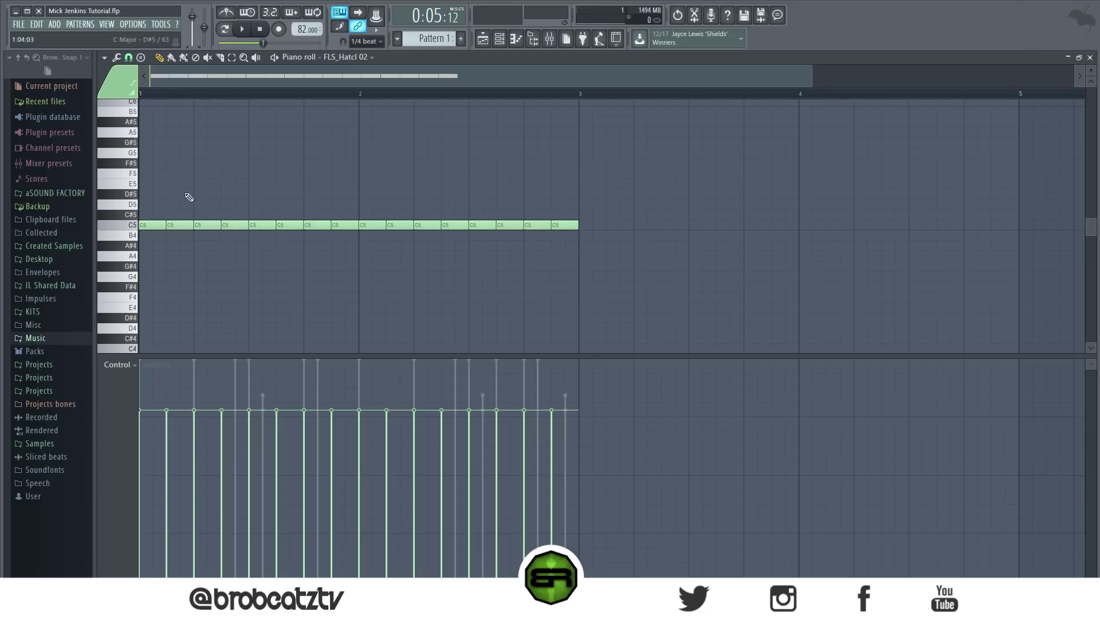
- Shorten every second FLS_Hatcl 02 note to one step and lower the velocity of those notes
{"action": "left_click", "coordinate": [183, 225], "text": "ctrl"}
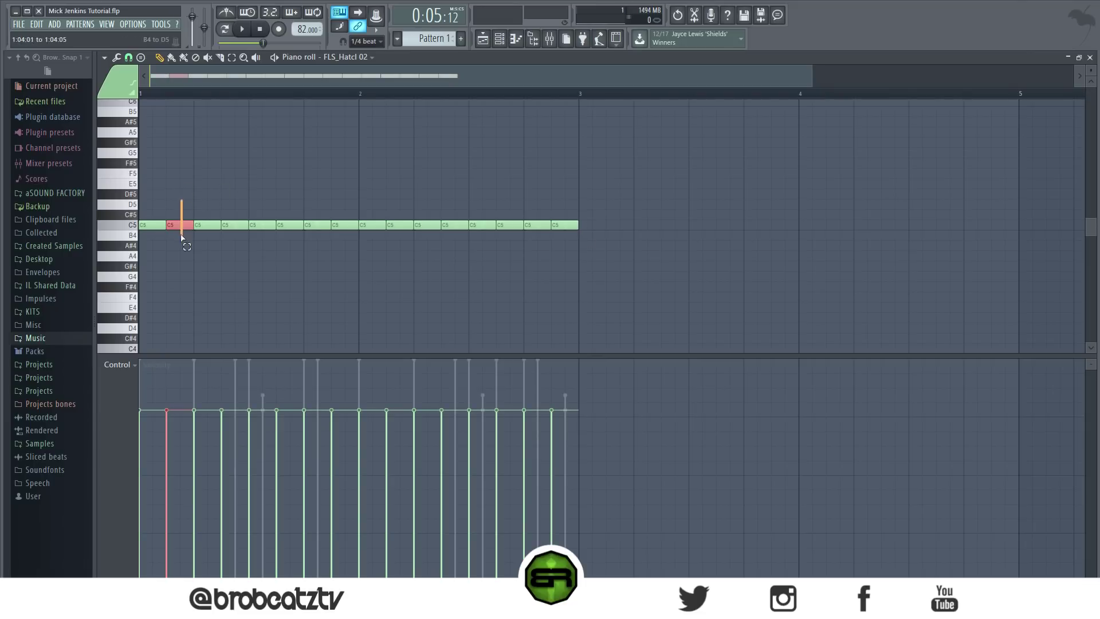
{"action": "left_click", "coordinate": [234, 225], "text": "ctrl"}
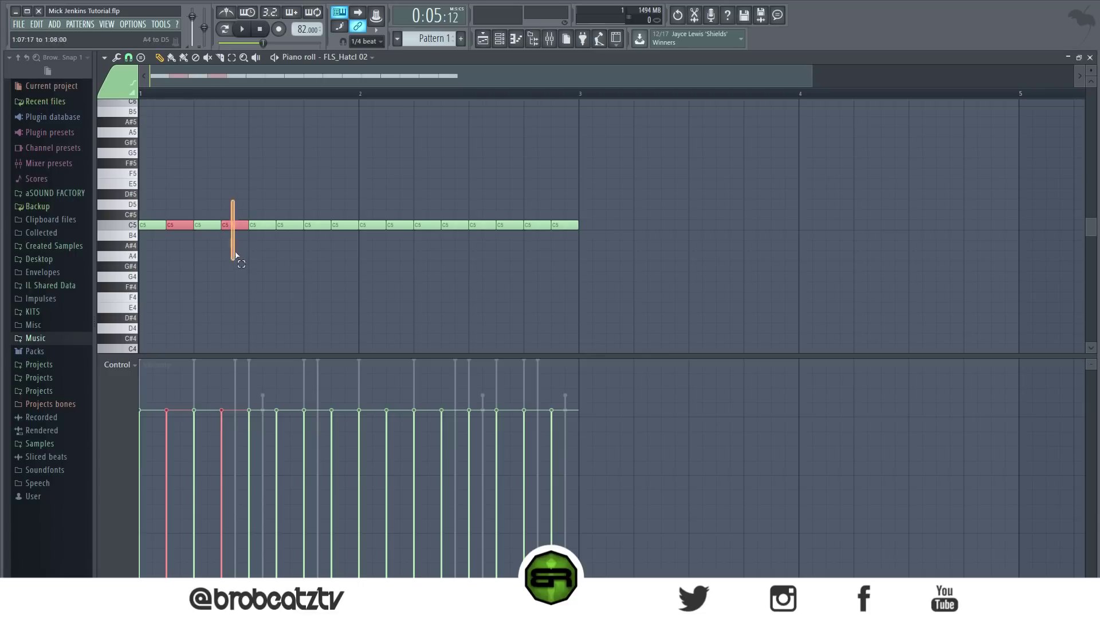
{"action": "left_click", "coordinate": [290, 225], "text": "ctrl"}
{"action": "left_click", "coordinate": [345, 225], "text": "ctrl"}
{"action": "left_click", "coordinate": [394, 225], "text": "ctrl"}
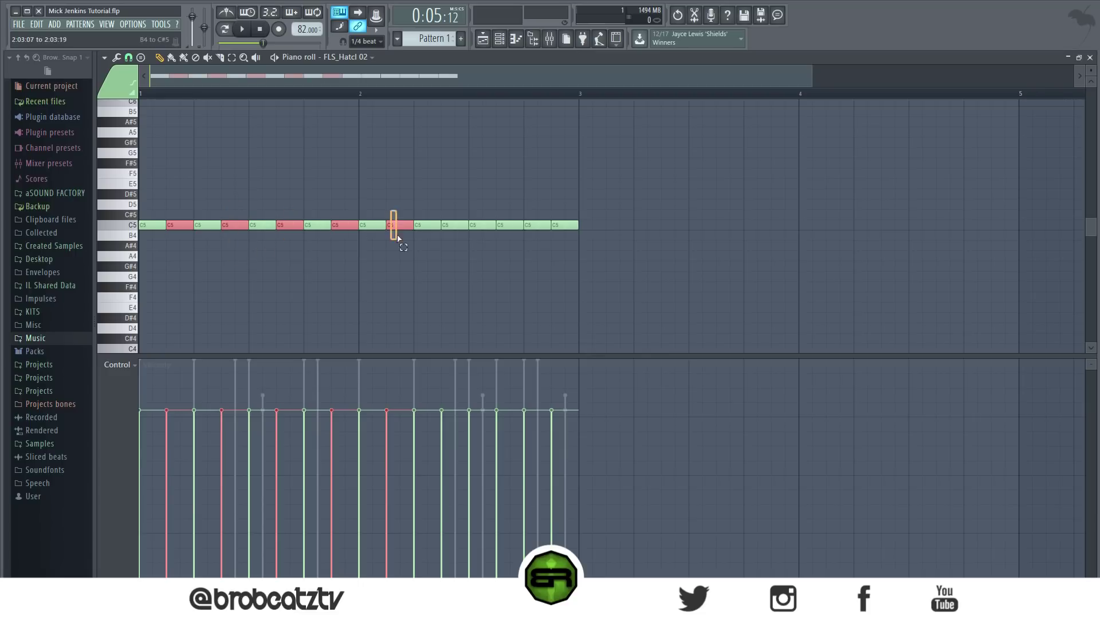
{"action": "left_click", "coordinate": [454, 225], "text": "ctrl"}
{"action": "left_click", "coordinate": [509, 225], "text": "ctrl"}
{"action": "left_click", "coordinate": [575, 224], "text": "ctrl"}
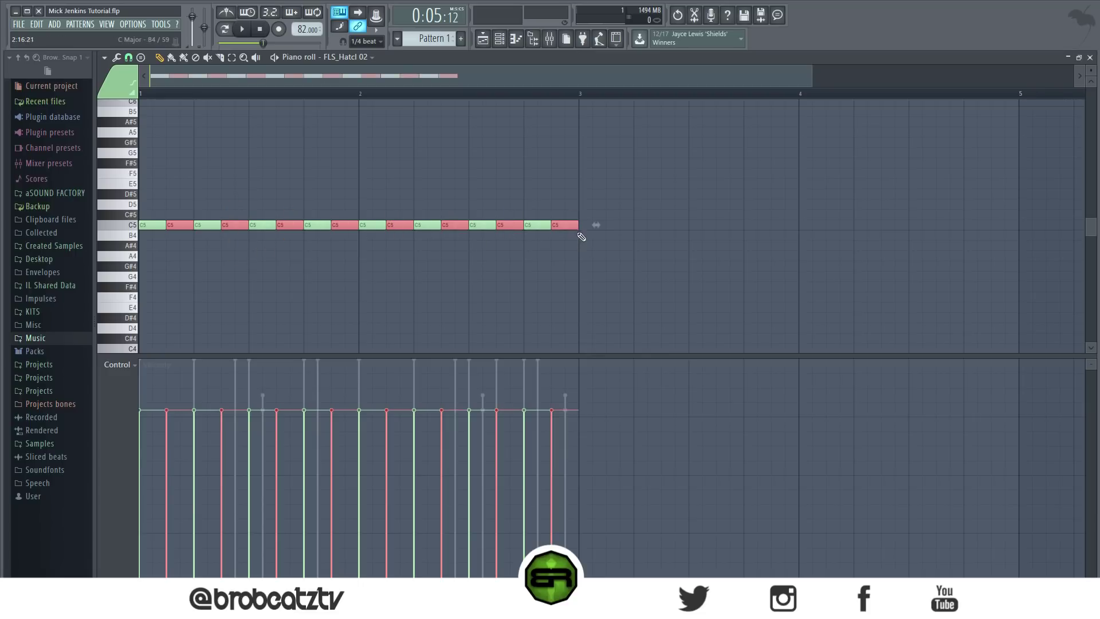
{"action": "left_click_drag", "start_coordinate": [575, 225], "coordinate": [559, 224]}
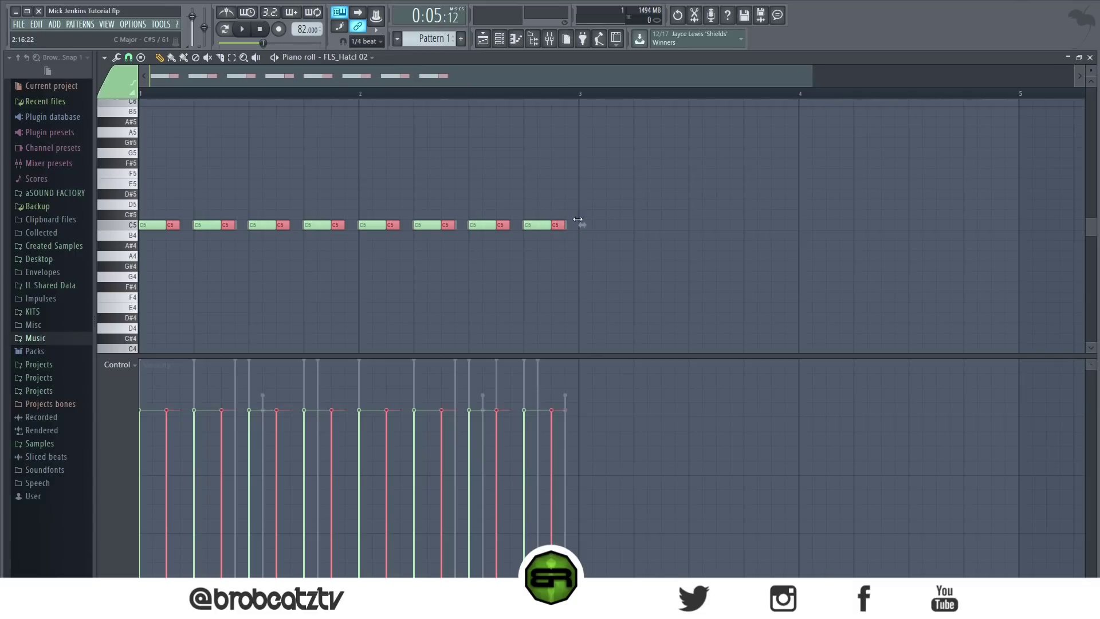
{"action": "scroll", "coordinate": [578, 220], "scroll_direction": "down", "scroll_amount": 4}
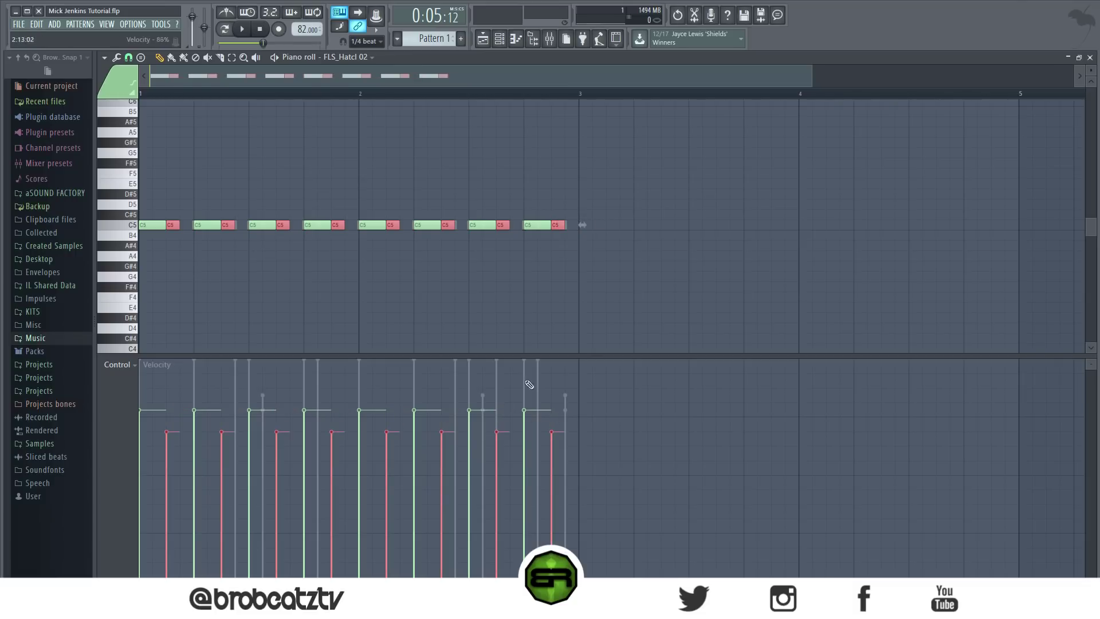
{"action": "scroll", "coordinate": [585, 338], "scroll_direction": "down", "scroll_amount": 8}
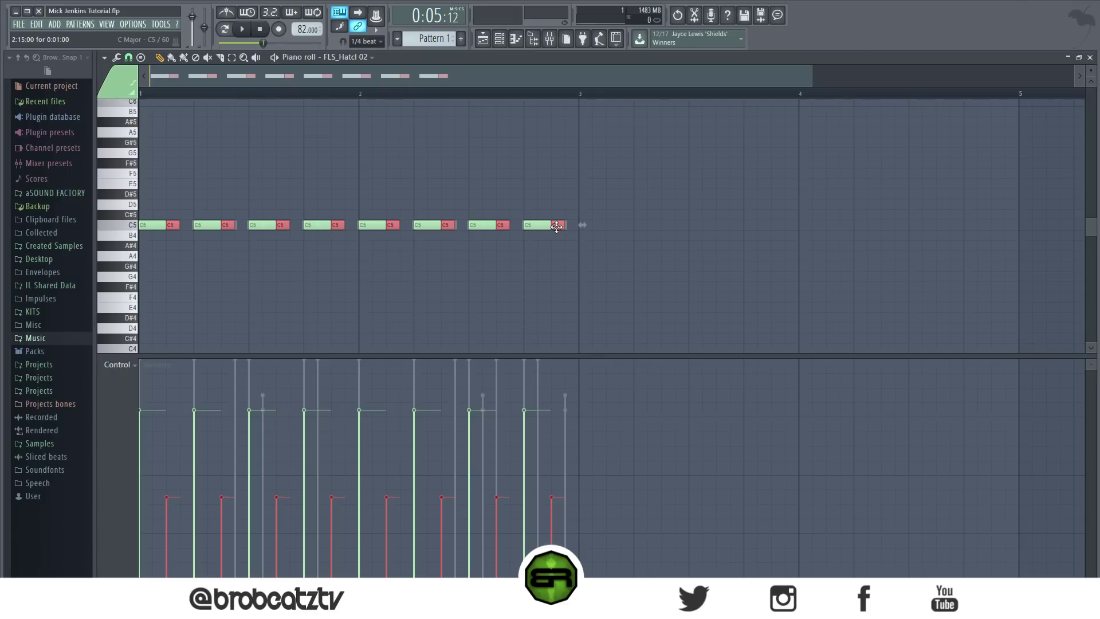
- Duplicate the short hat notes one step later, reduce the copies' velocity further and clear the selection
{"action": "left_click_drag", "start_coordinate": [557, 224], "coordinate": [571, 225]}
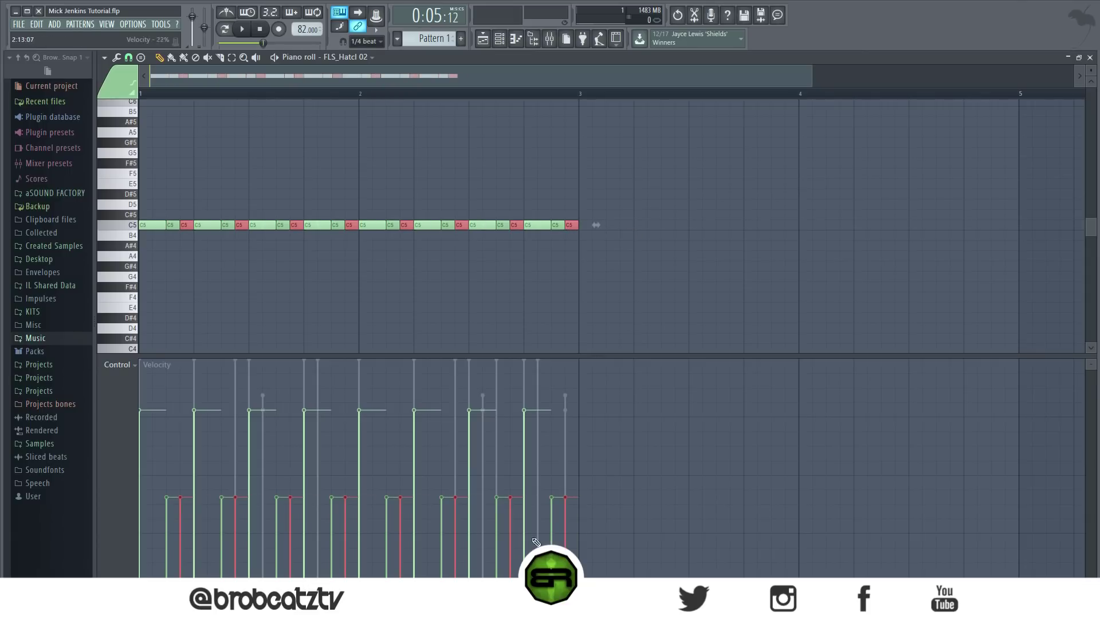
{"action": "scroll", "coordinate": [666, 320], "scroll_direction": "down", "scroll_amount": 3}
{"action": "key", "text": "ctrl+d"}
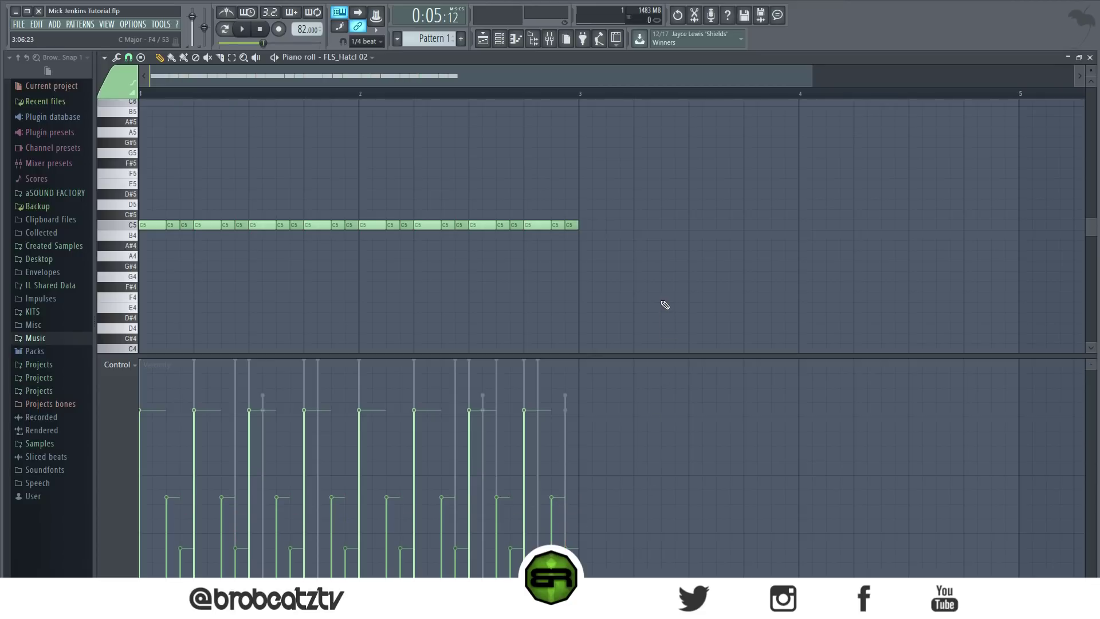
- Return to the channel rack and play the beat to hear the new hat pattern
{"action": "left_click", "coordinate": [490, 46]}
{"action": "left_click", "coordinate": [499, 41]}
{"action": "key", "text": "space"}
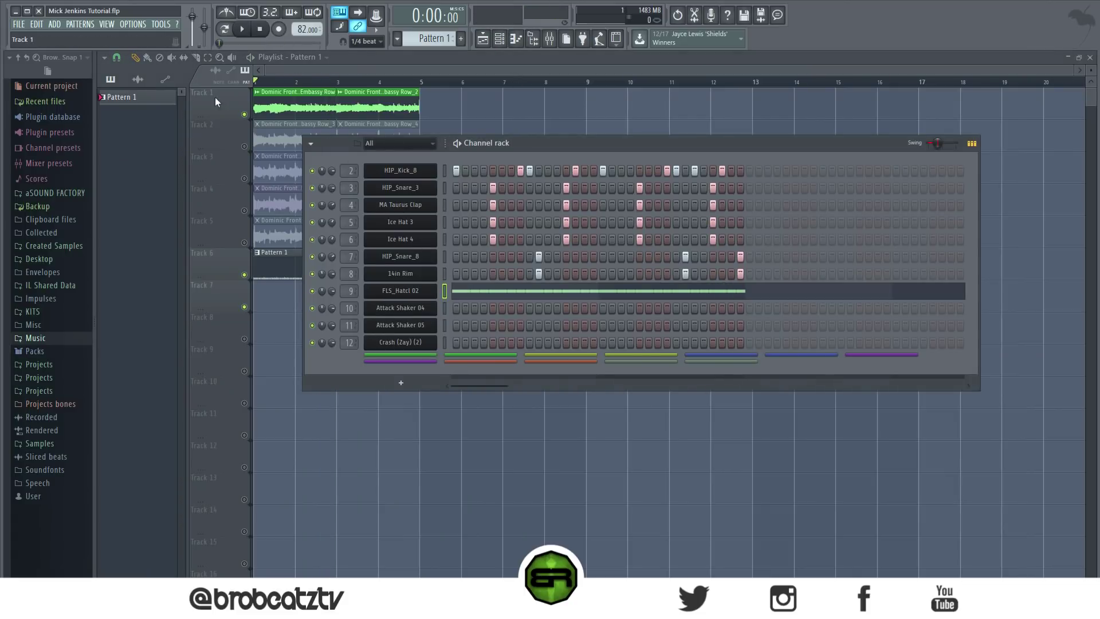
{"action": "key", "text": "space"}
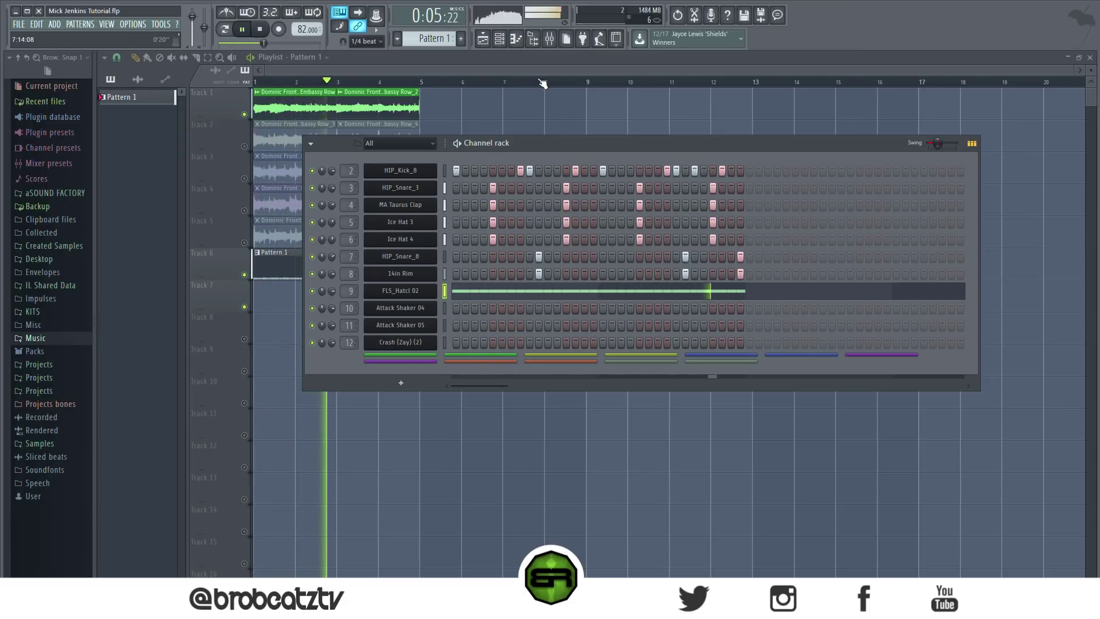
{"action": "key", "text": "space"}
{"action": "key", "text": "space"}
- Add a Crash (Zay) (2) hit on step 1 and play the beat with it
{"action": "left_click", "coordinate": [456, 342]}
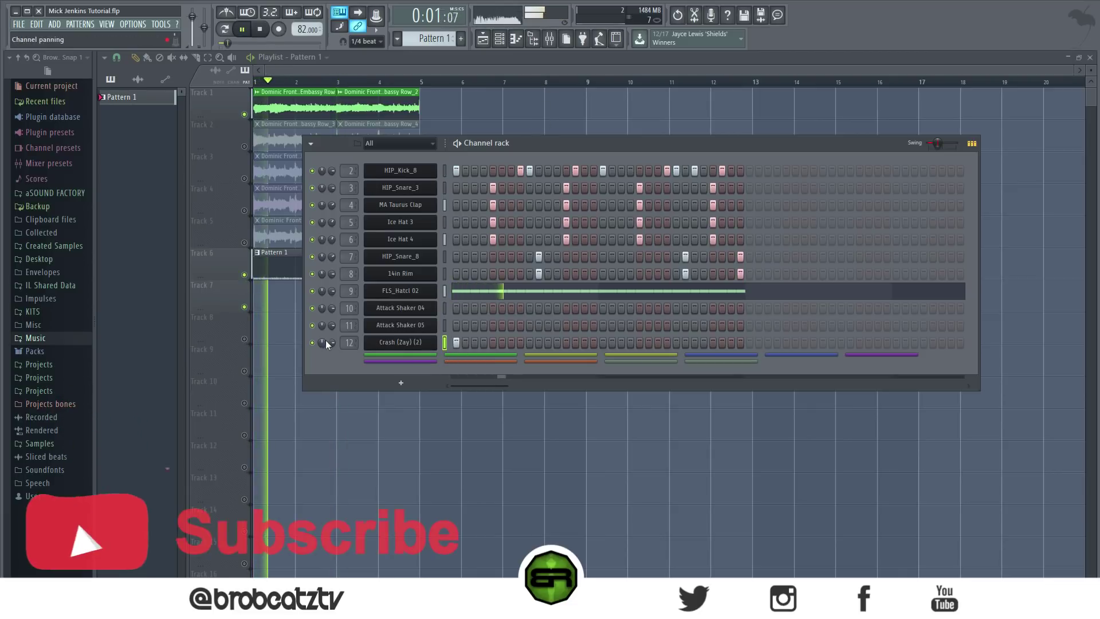
{"action": "key", "text": "space"}
{"action": "key", "text": "space"}
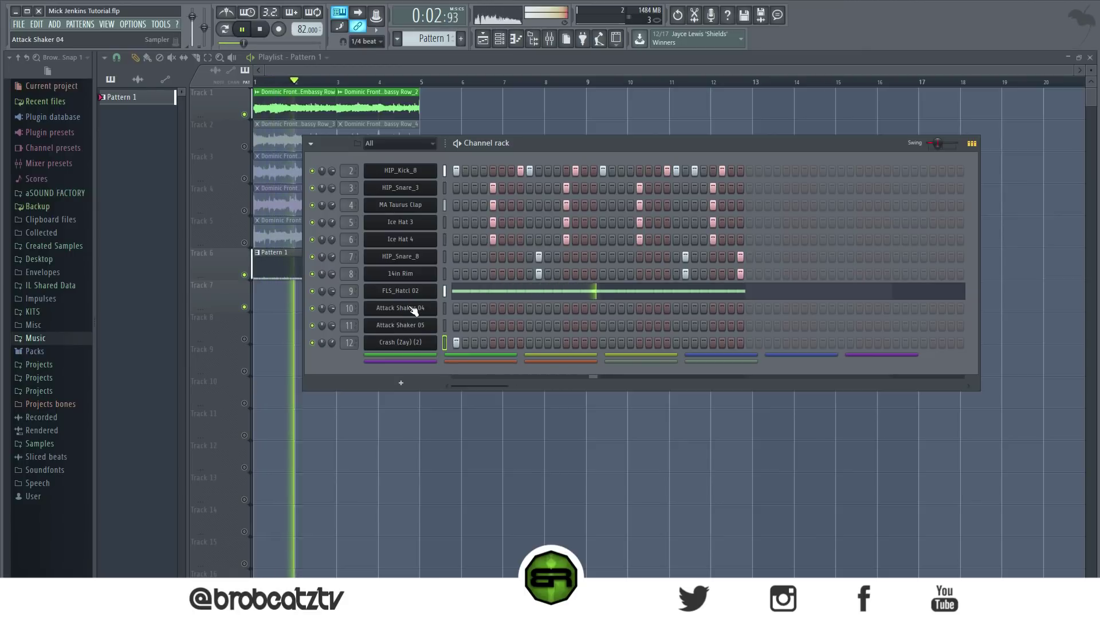
{"action": "left_click", "coordinate": [444, 342]}
{"action": "key", "text": "space"}
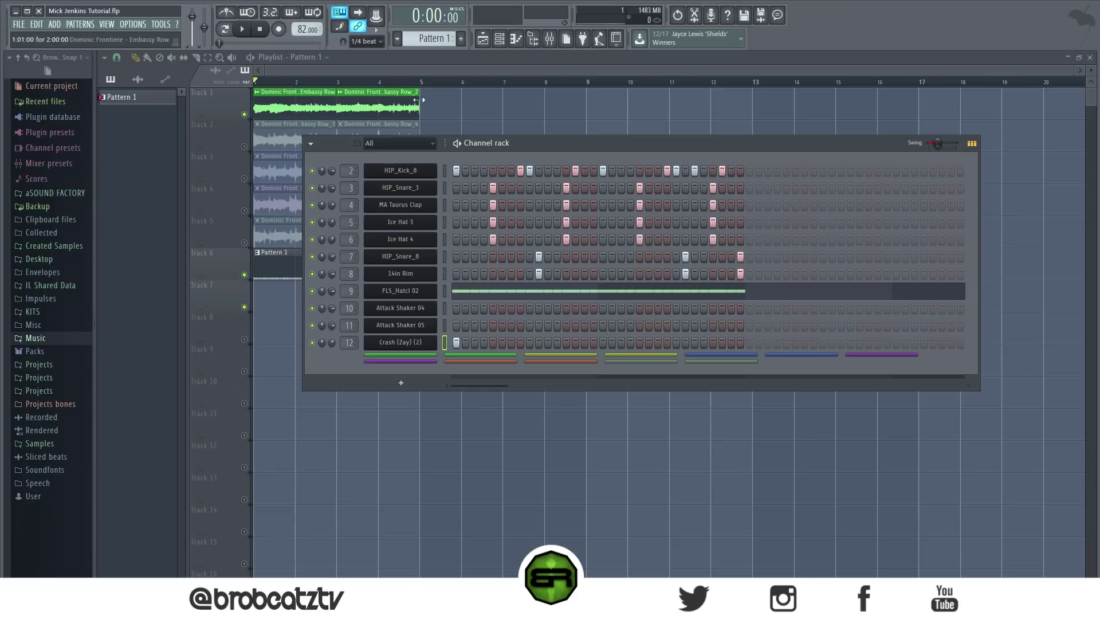
{"action": "key", "text": "space"}
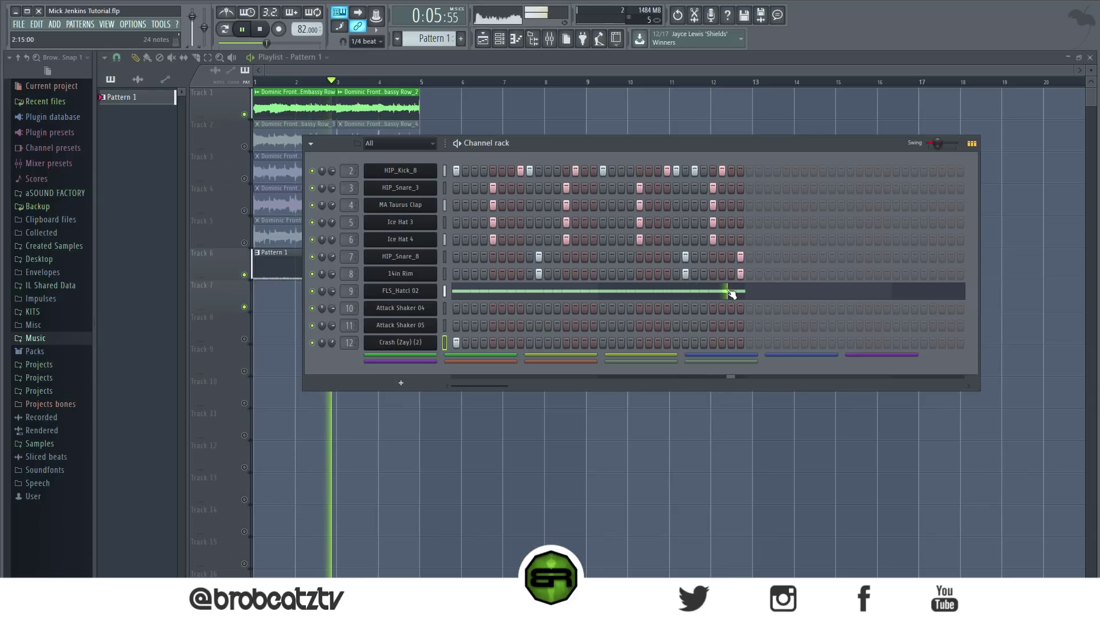
{"action": "key", "text": "space"}
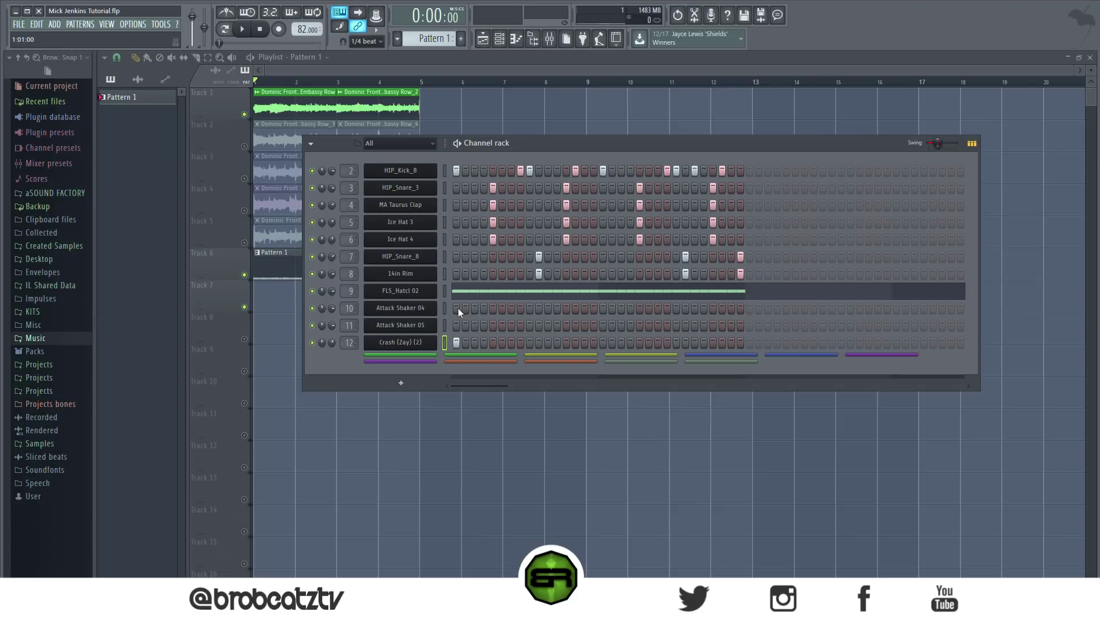
- Program Attack Shaker 04 on steps 1, 2, 4 and 7 and Attack Shaker 05 on steps 3, 8 and 12, muting FLS_Hatcl 02
{"action": "left_click", "coordinate": [475, 324]}
{"action": "left_click", "coordinate": [483, 308]}
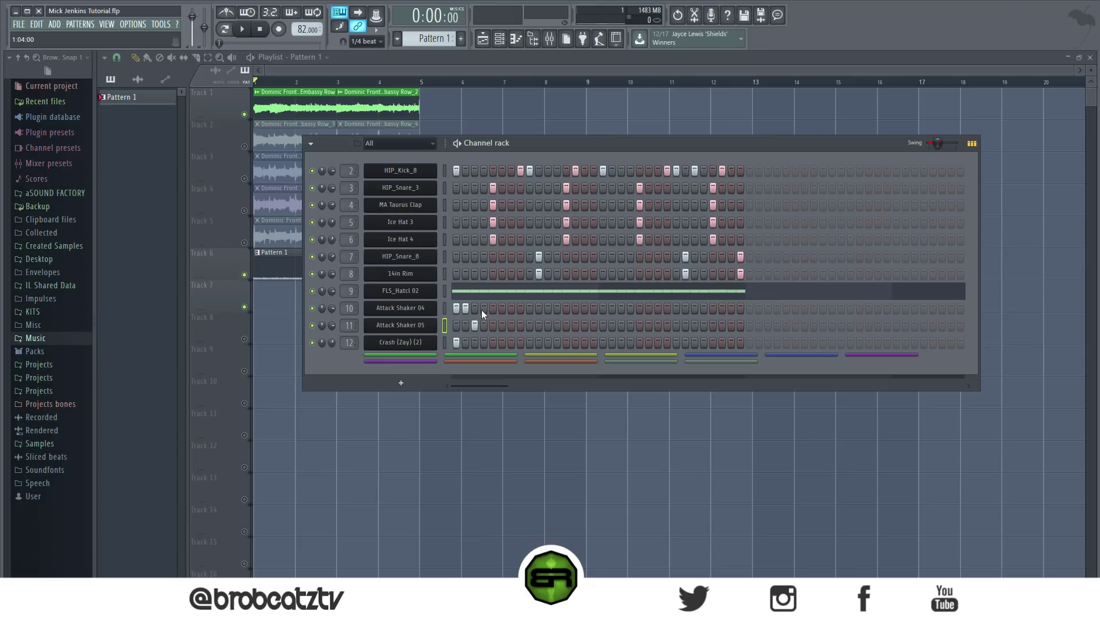
{"action": "left_click", "coordinate": [511, 308]}
{"action": "left_click", "coordinate": [520, 325]}
{"action": "left_click", "coordinate": [312, 290]}
{"action": "key", "text": "space"}
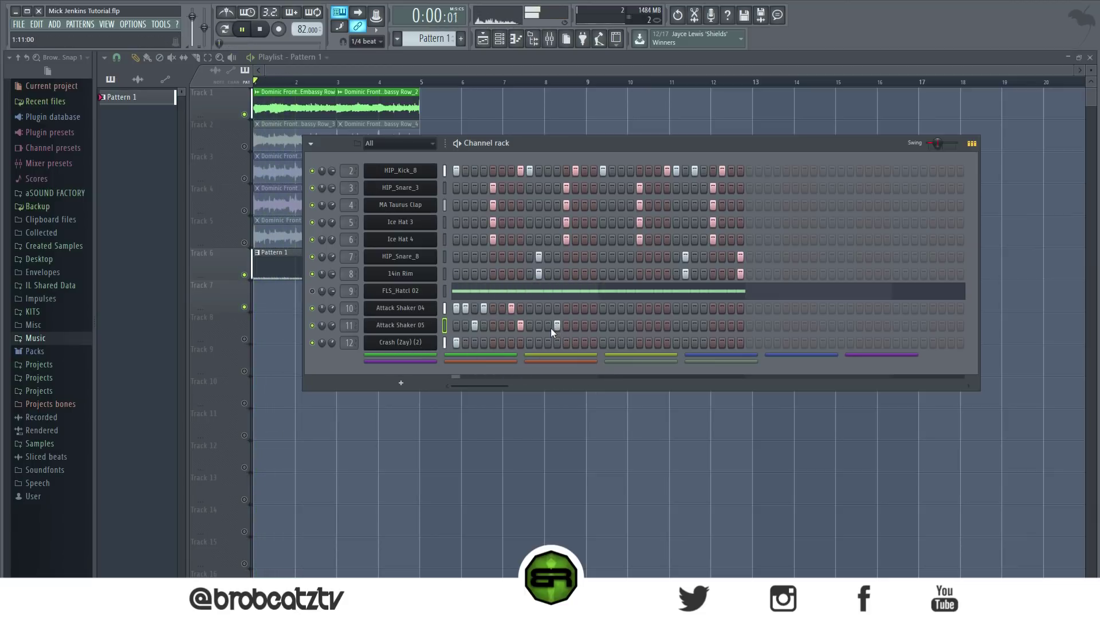
{"action": "key", "text": "space"}
- Copy the Attack Shaker 04 notes from bar 1 into bar 2 in the piano roll and return to the channel rack
{"action": "left_click", "coordinate": [458, 309]}
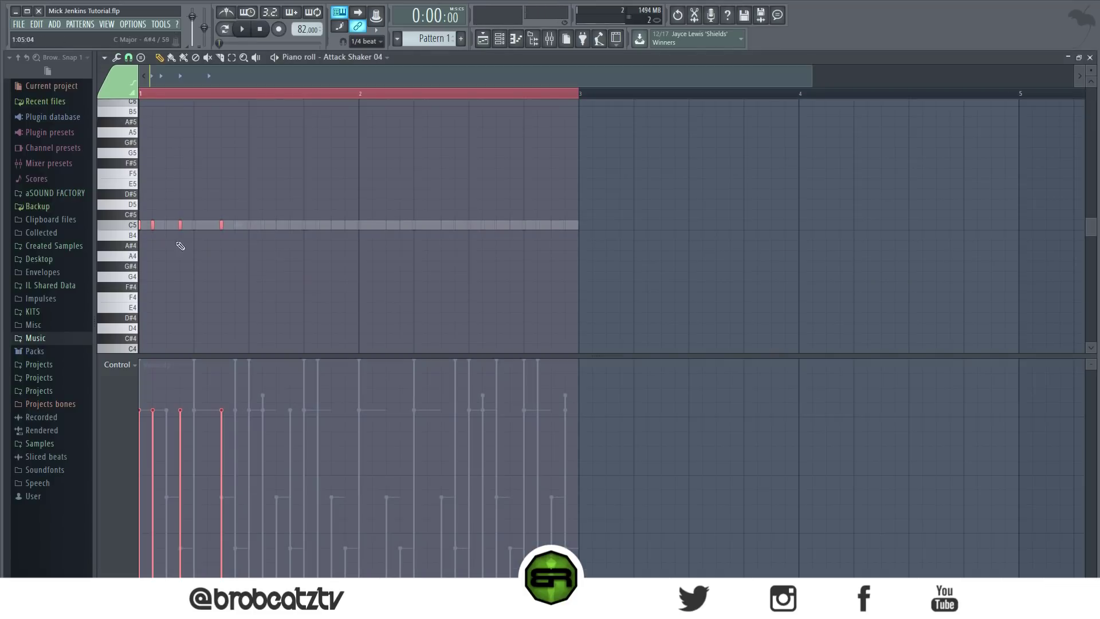
{"action": "left_click_drag", "start_coordinate": [152, 227], "coordinate": [373, 243]}
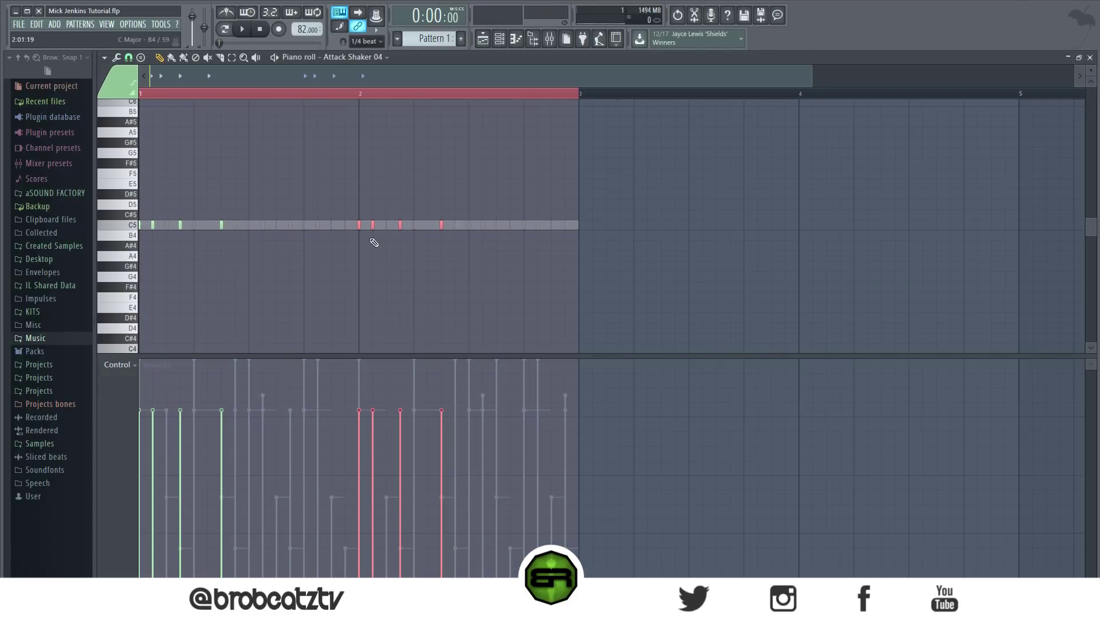
{"action": "left_click", "coordinate": [481, 38]}
- Copy the Attack Shaker 05 notes from bar 1 into bar 2 in the piano roll and go back to the playlist
{"action": "right_click", "coordinate": [409, 323]}
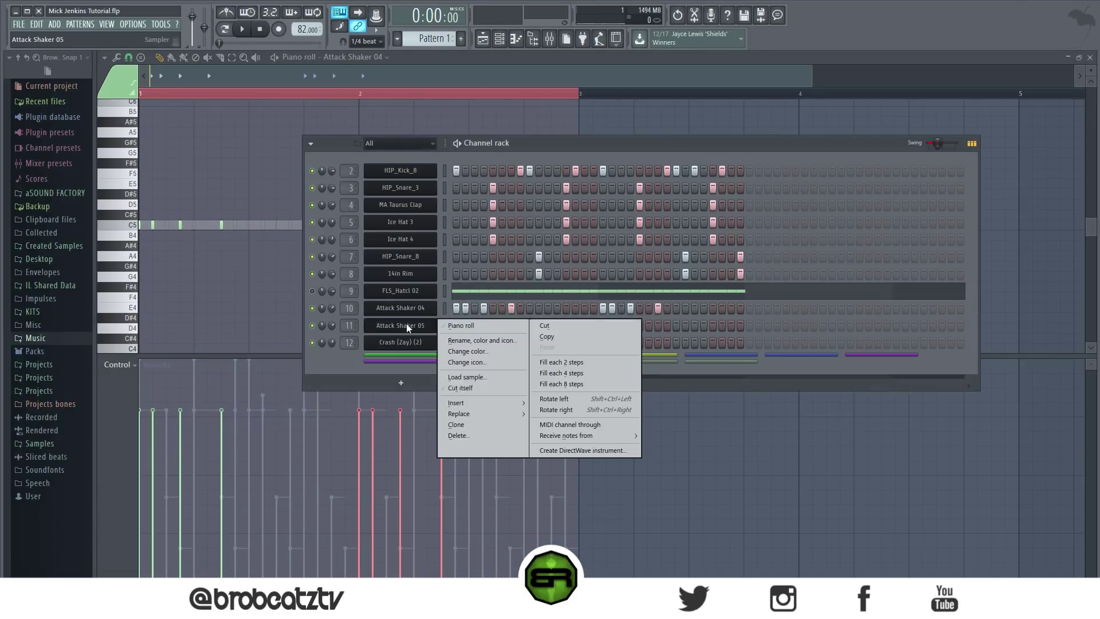
{"action": "left_click", "coordinate": [403, 320]}
{"action": "key", "text": "ctrl+a"}
{"action": "left_click_drag", "start_coordinate": [166, 224], "coordinate": [383, 227]}
{"action": "key", "text": "F6"}
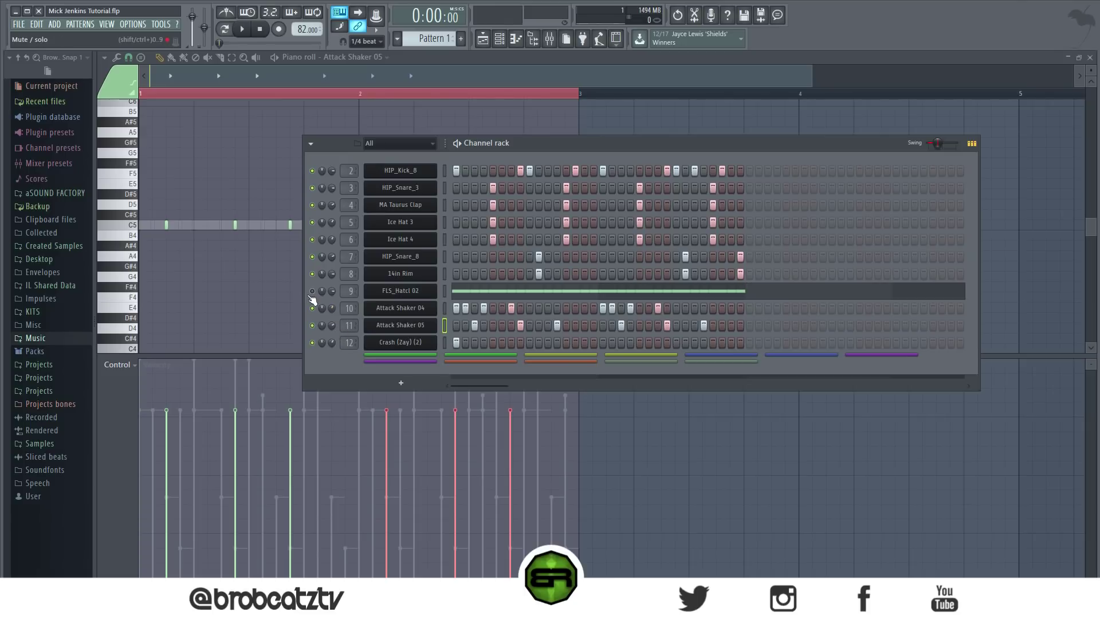
{"action": "left_click", "coordinate": [480, 38]}
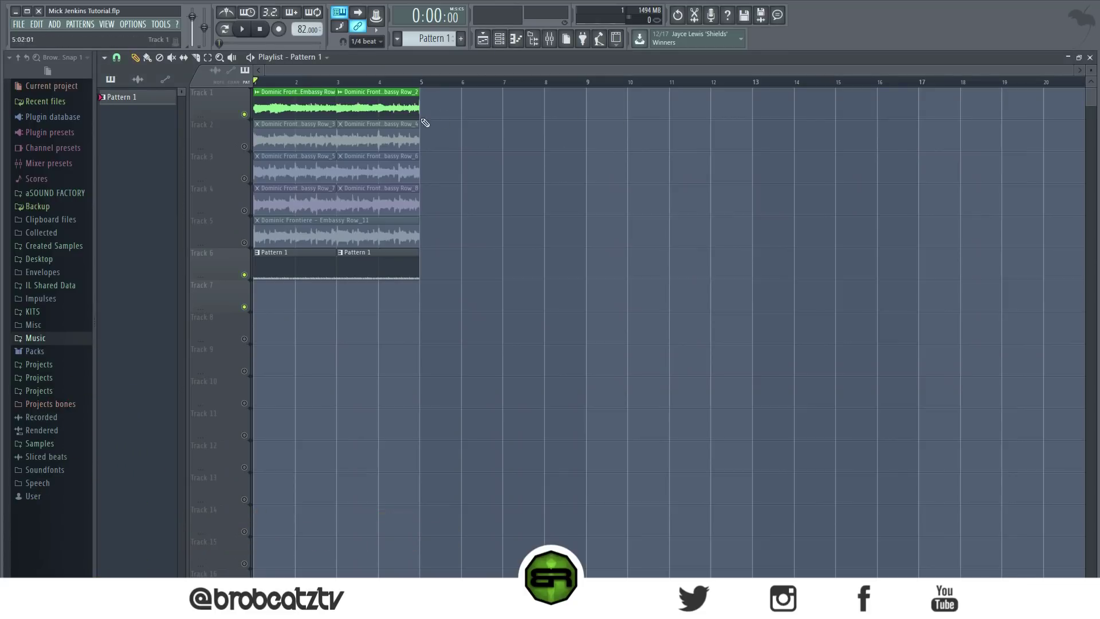
- Try slicing the second Embassy Row clip on Track 1 of the playlist and undo the cuts
{"action": "left_click", "coordinate": [108, 59]}
{"action": "left_click", "coordinate": [134, 218]}
{"action": "left_click", "coordinate": [172, 58]}
{"action": "left_click", "coordinate": [386, 108]}
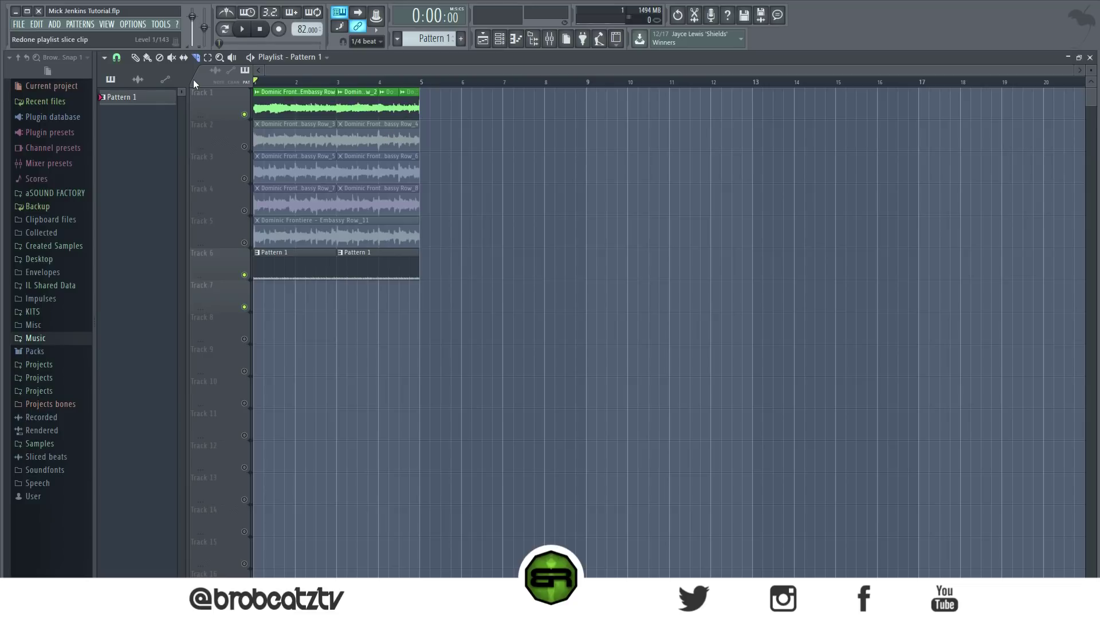
{"action": "key", "text": "ctrl+z"}
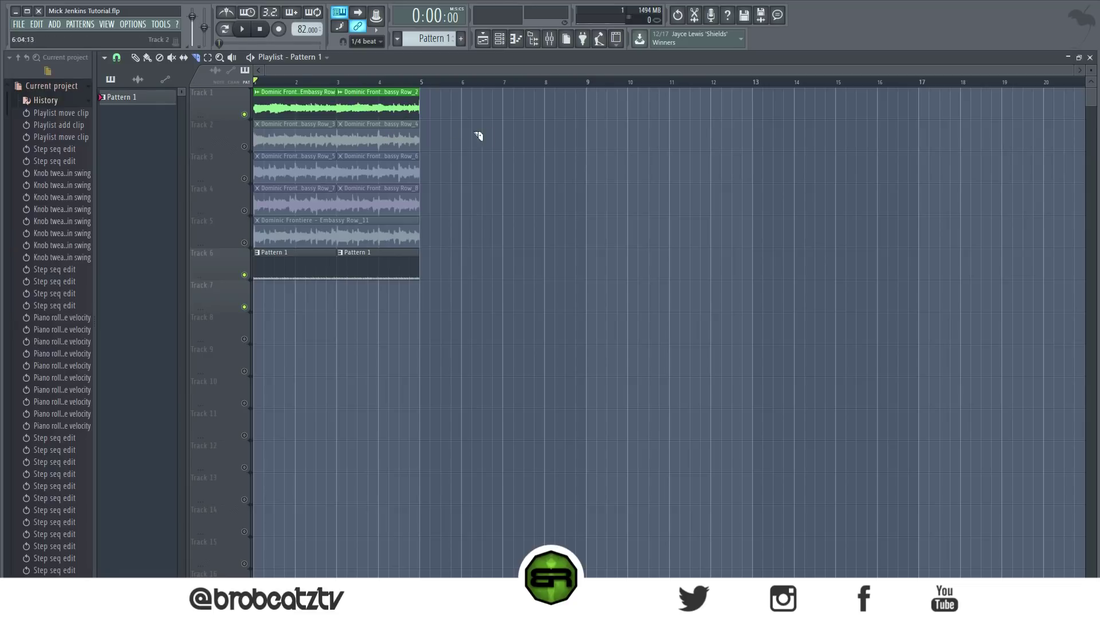
{"action": "left_click", "coordinate": [72, 90]}
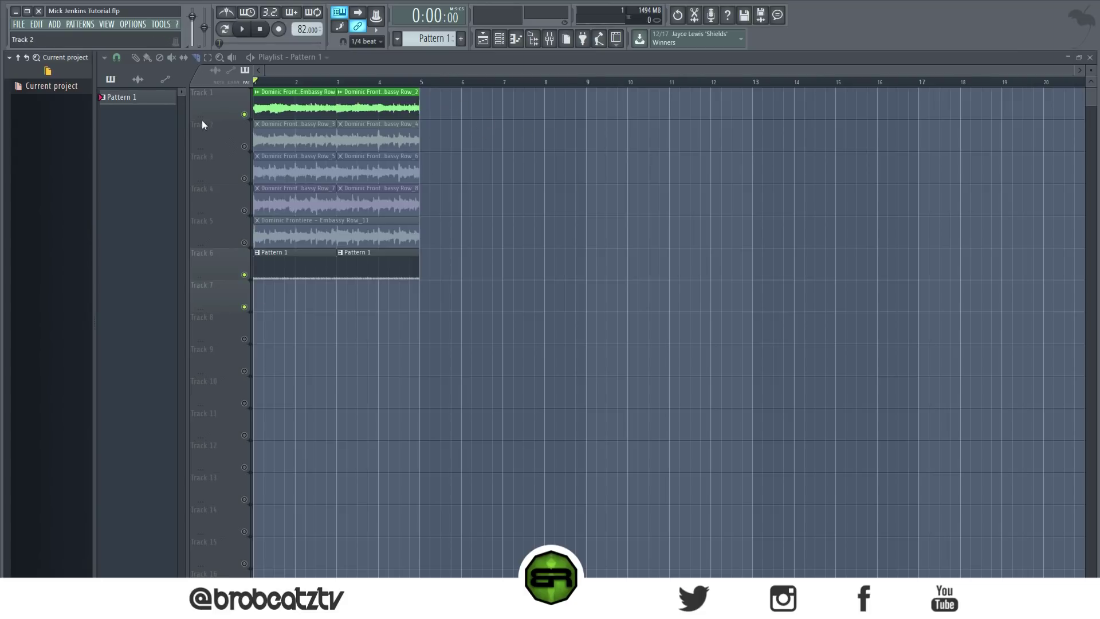
{"action": "scroll", "coordinate": [392, 83], "scroll_direction": "up", "scroll_amount": 1}
{"action": "scroll", "coordinate": [390, 78], "scroll_direction": "down", "scroll_amount": 1}
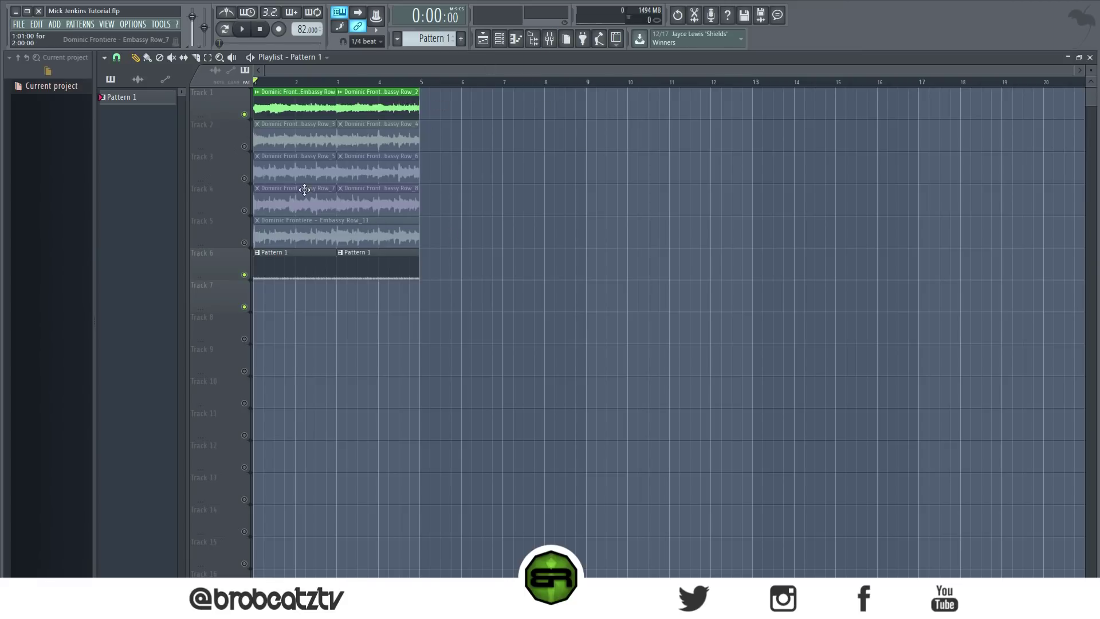
{"action": "left_click_drag", "start_coordinate": [439, 185], "coordinate": [405, 177]}
- Open the mixer, select the SAMPLE insert to show its effect chain and reposition the mixer window
{"action": "left_click", "coordinate": [550, 39]}
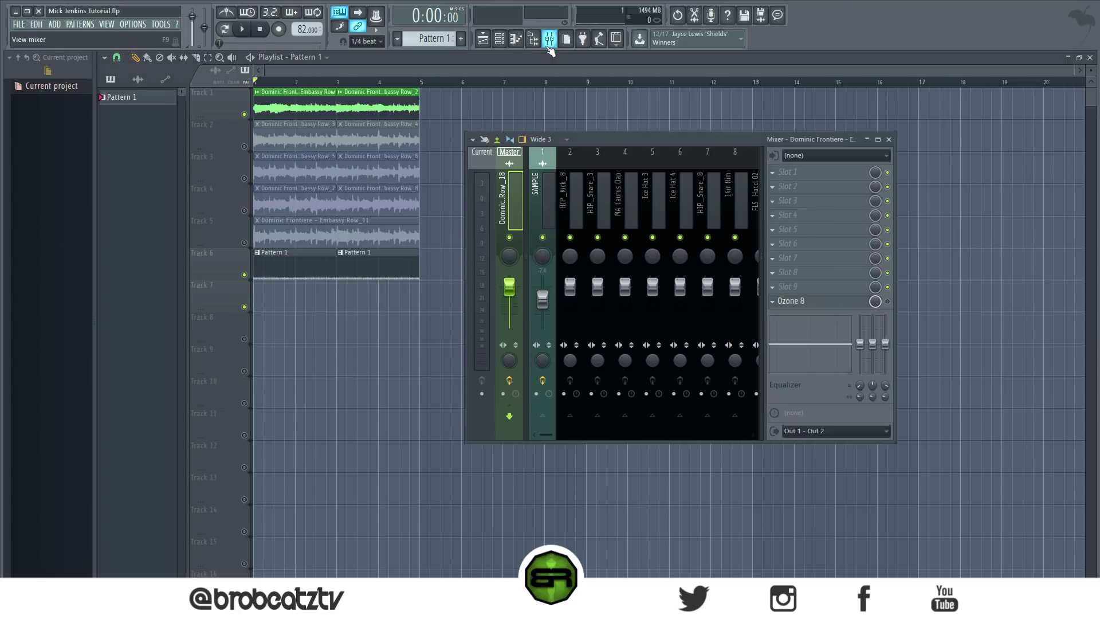
{"action": "left_click", "coordinate": [542, 206]}
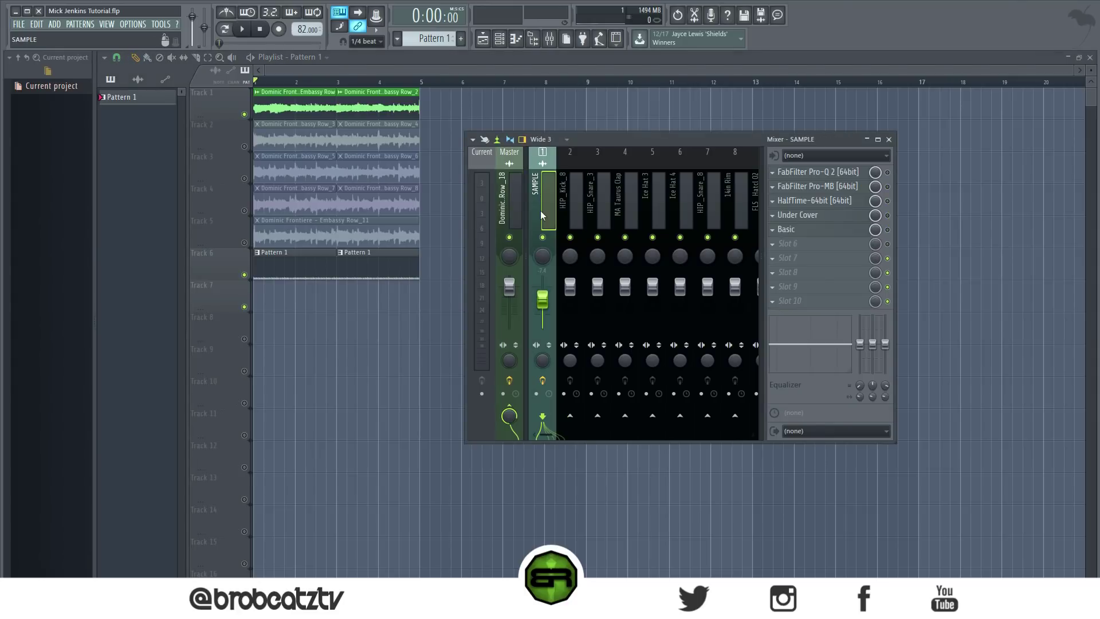
{"action": "left_click_drag", "start_coordinate": [821, 142], "coordinate": [661, 94]}
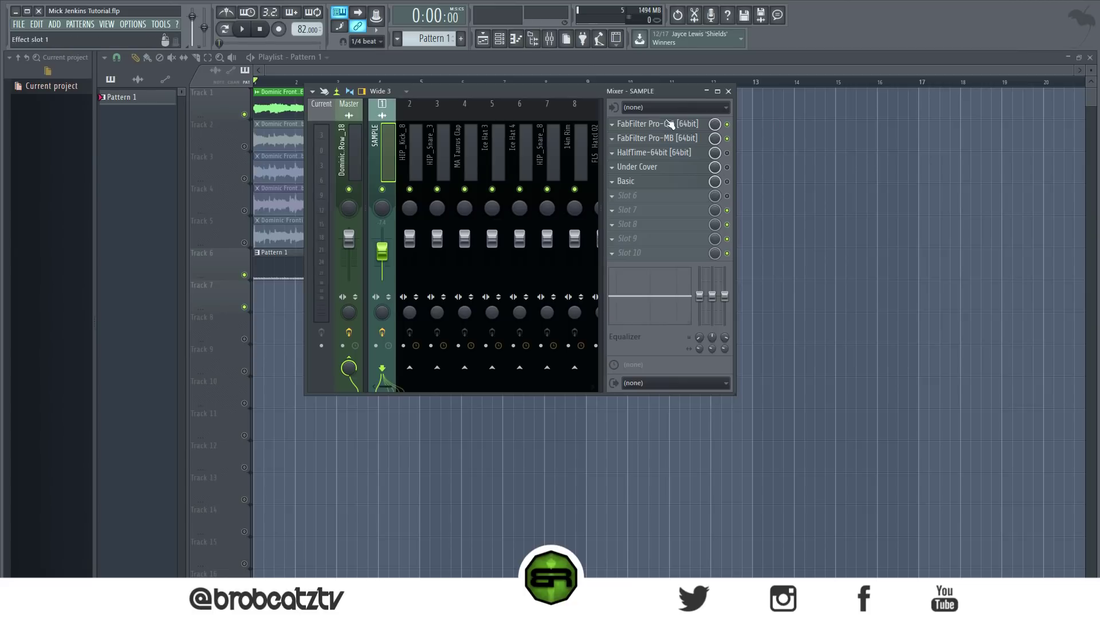
- Move the mixer window, clear the master track's custom name back to its default, and select the SAMPLE insert again
{"action": "left_click_drag", "start_coordinate": [664, 91], "coordinate": [610, 141]}
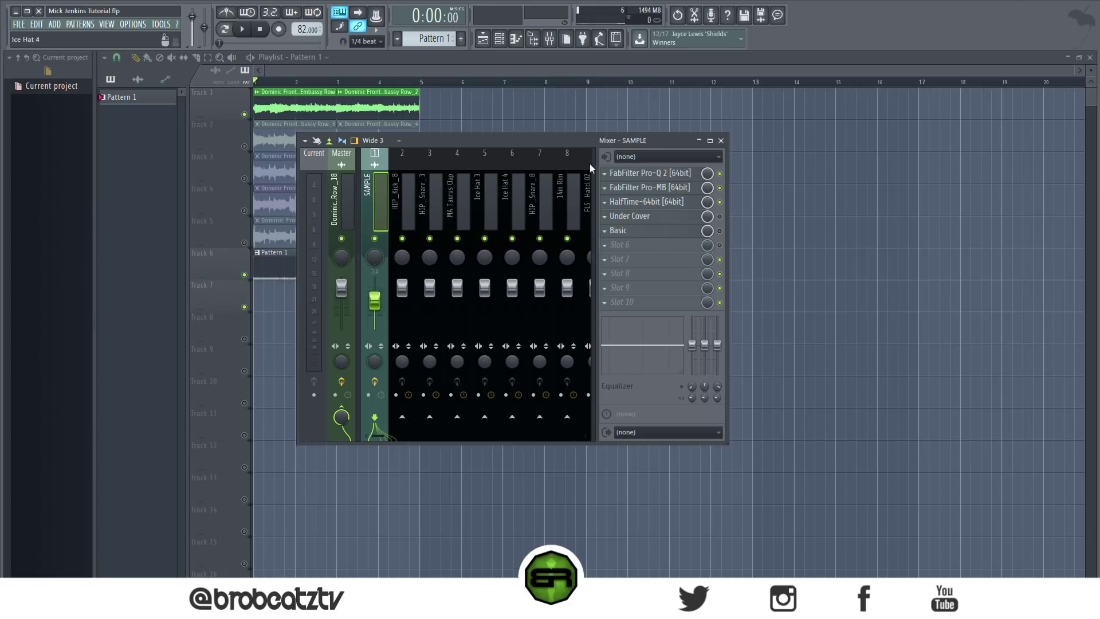
{"action": "key", "text": "space"}
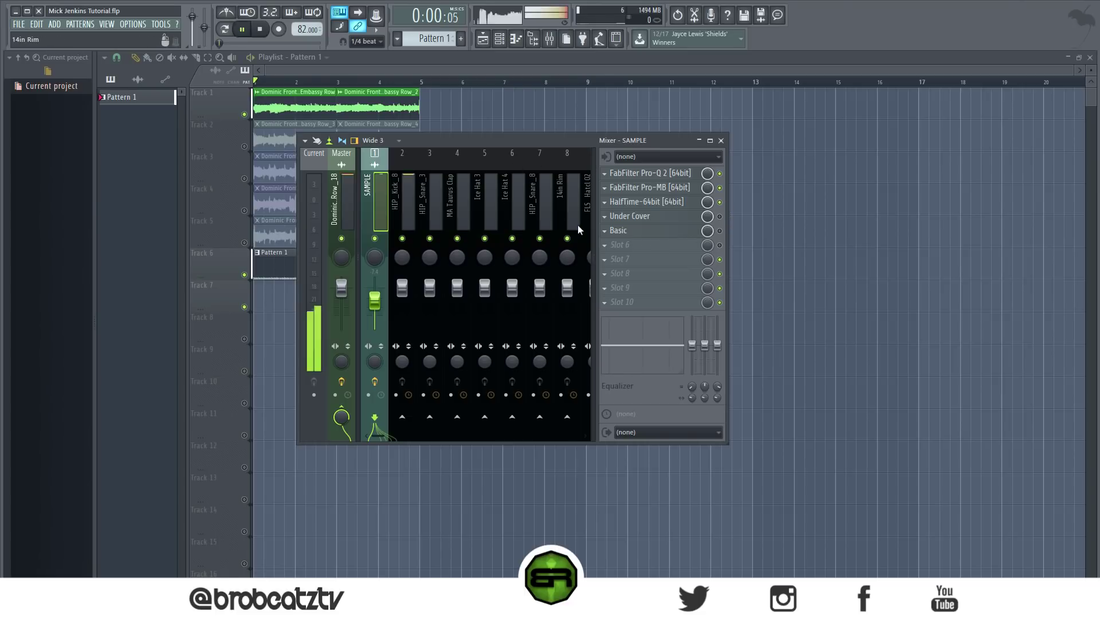
{"action": "right_click", "coordinate": [342, 168]}
{"action": "left_click", "coordinate": [408, 164]}
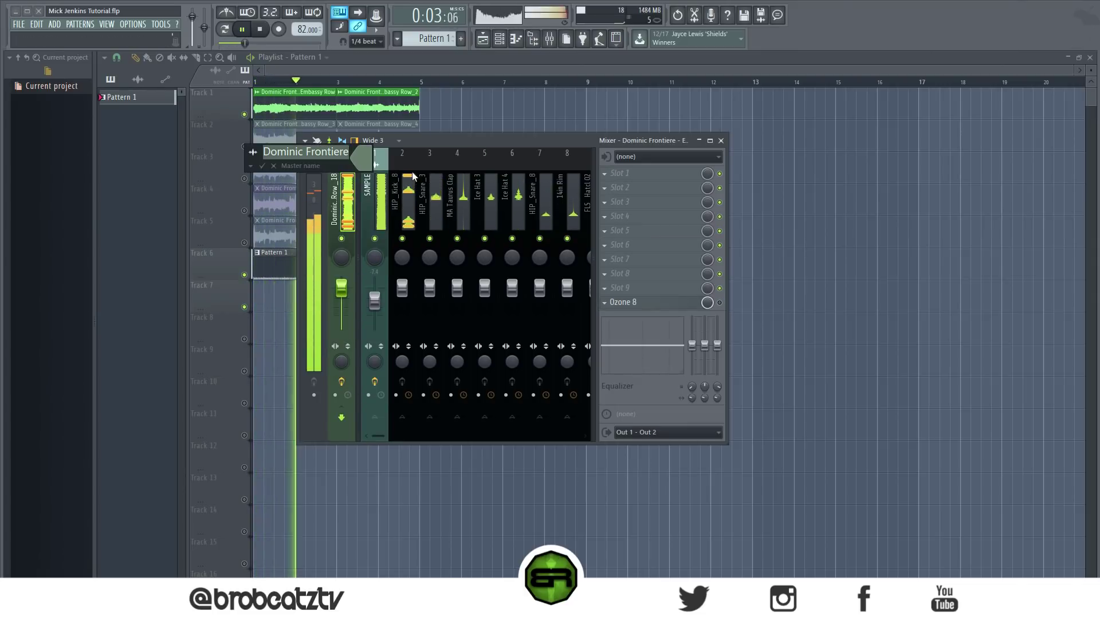
{"action": "key", "text": "Return"}
{"action": "key", "text": "space"}
{"action": "left_click", "coordinate": [367, 189]}
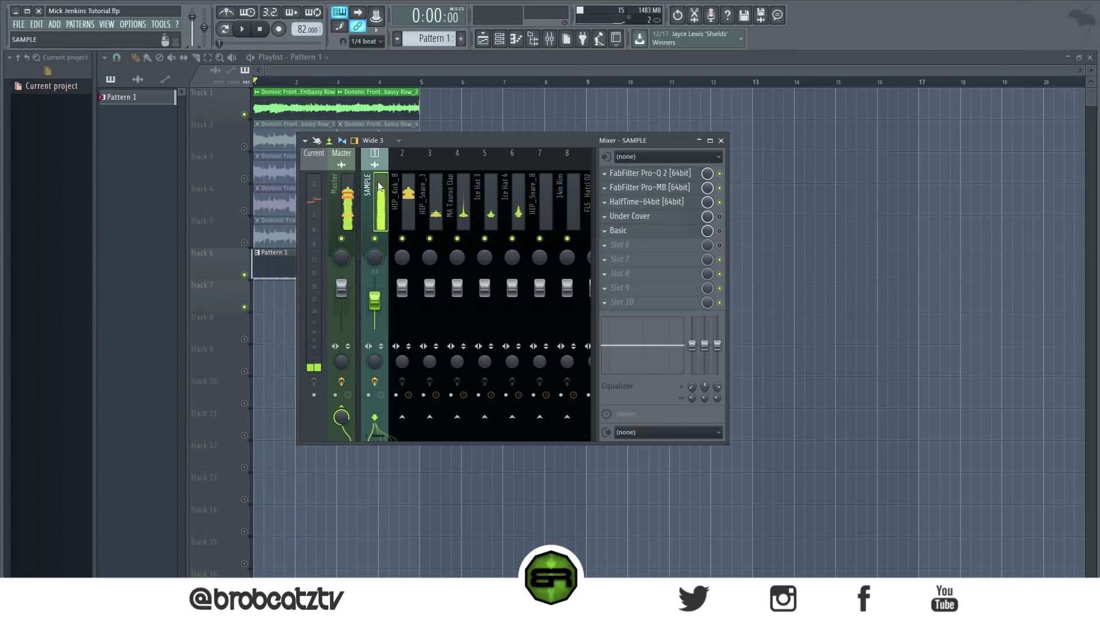
- Raise the small low-frequency dip band near 55 Hz slightly in the SAMPLE insert's FabFilter Pro-Q 2, and close the plugin
{"action": "left_click", "coordinate": [670, 177]}
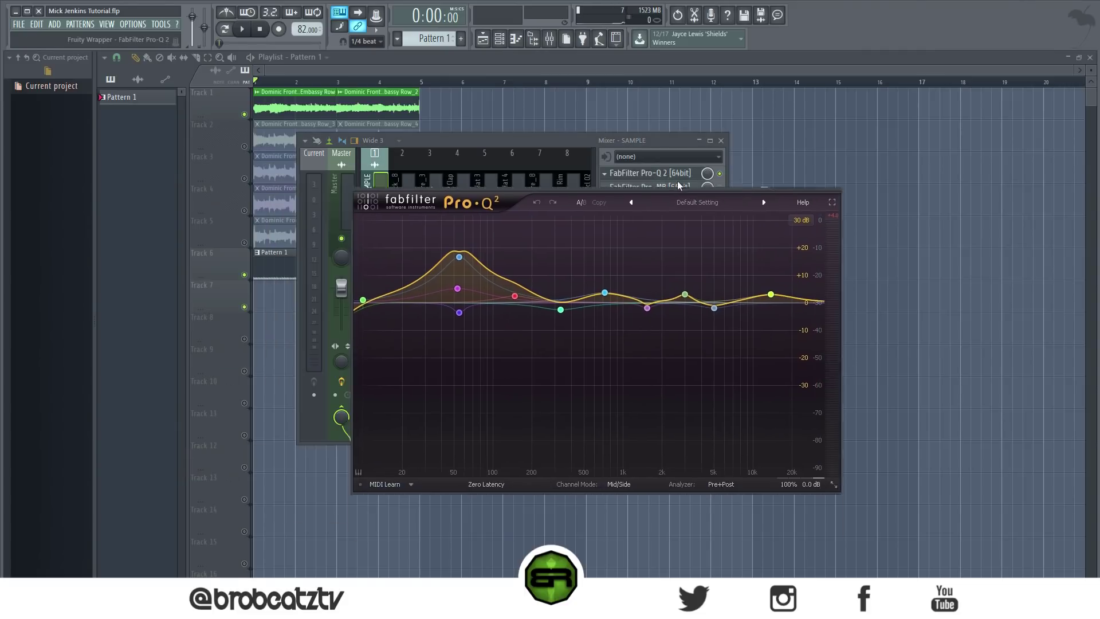
{"action": "mouse_move", "coordinate": [533, 214]}
{"action": "left_click_drag", "start_coordinate": [515, 268], "coordinate": [515, 261]}
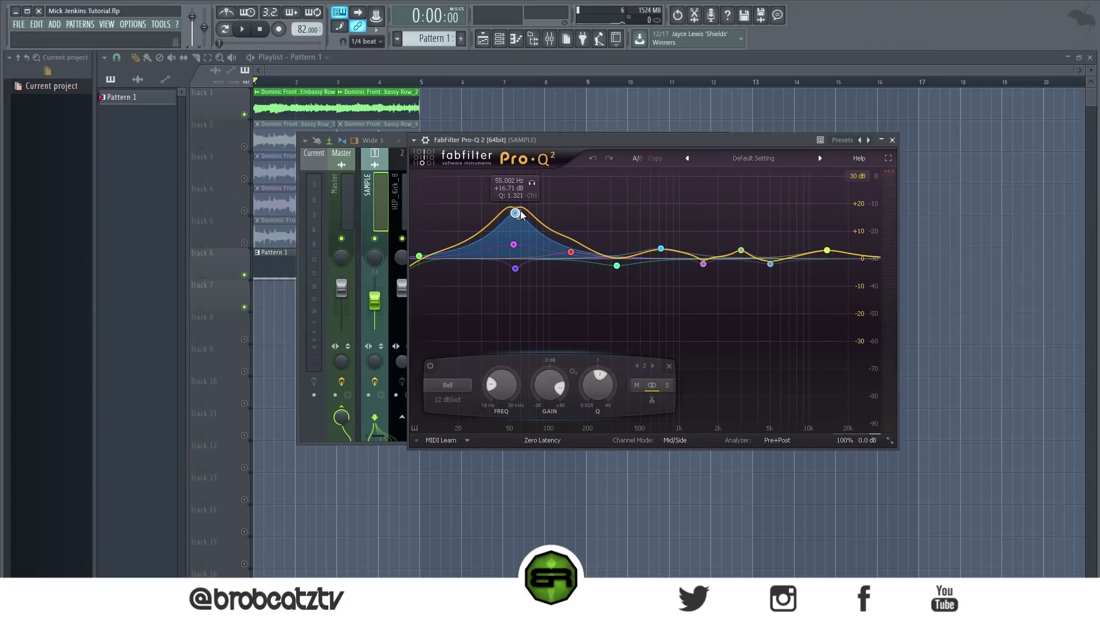
{"action": "scroll", "coordinate": [515, 262], "scroll_direction": "up", "scroll_amount": 5}
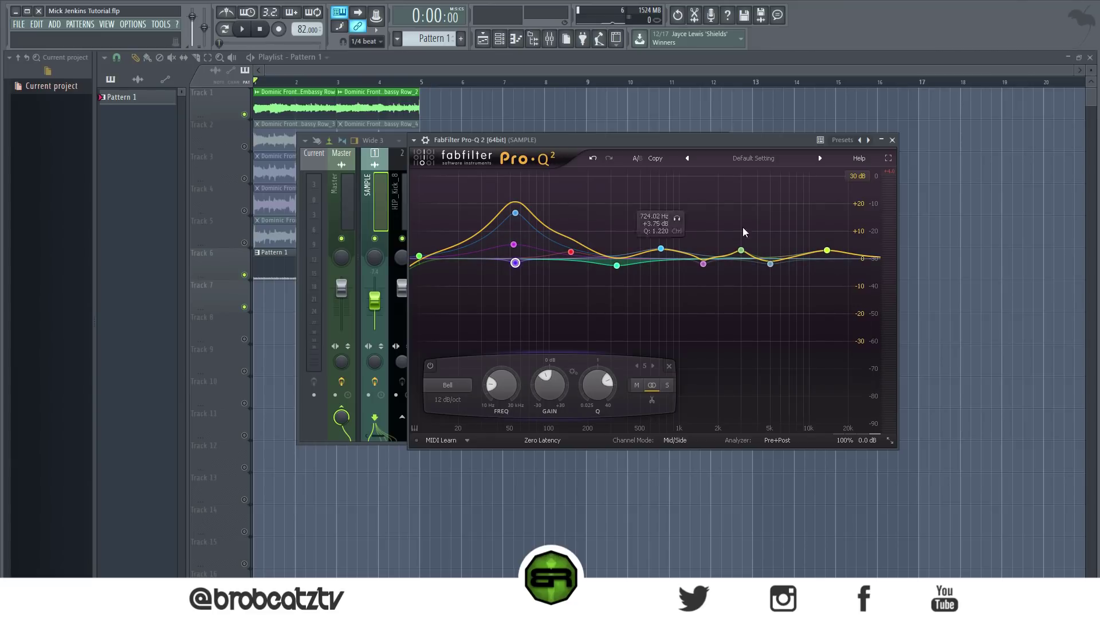
{"action": "left_click", "coordinate": [892, 140]}
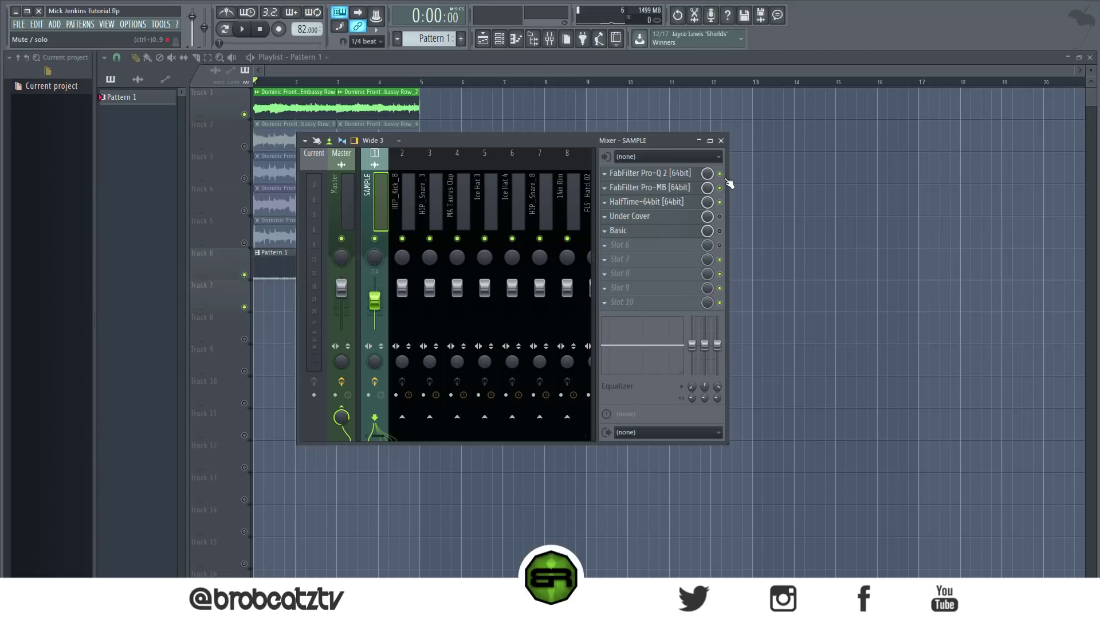
- Set the low band's level to +2.00 dB in FabFilter Pro-MB, adjust its boundary with the next band, and close the plugin
{"action": "left_click", "coordinate": [695, 187]}
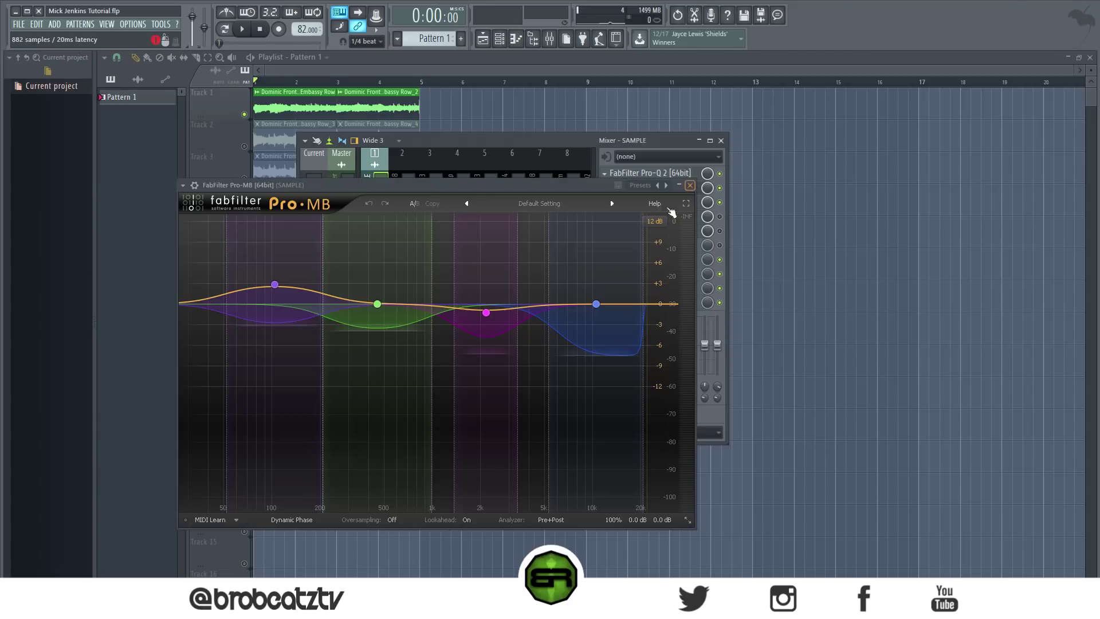
{"action": "left_click", "coordinate": [274, 286]}
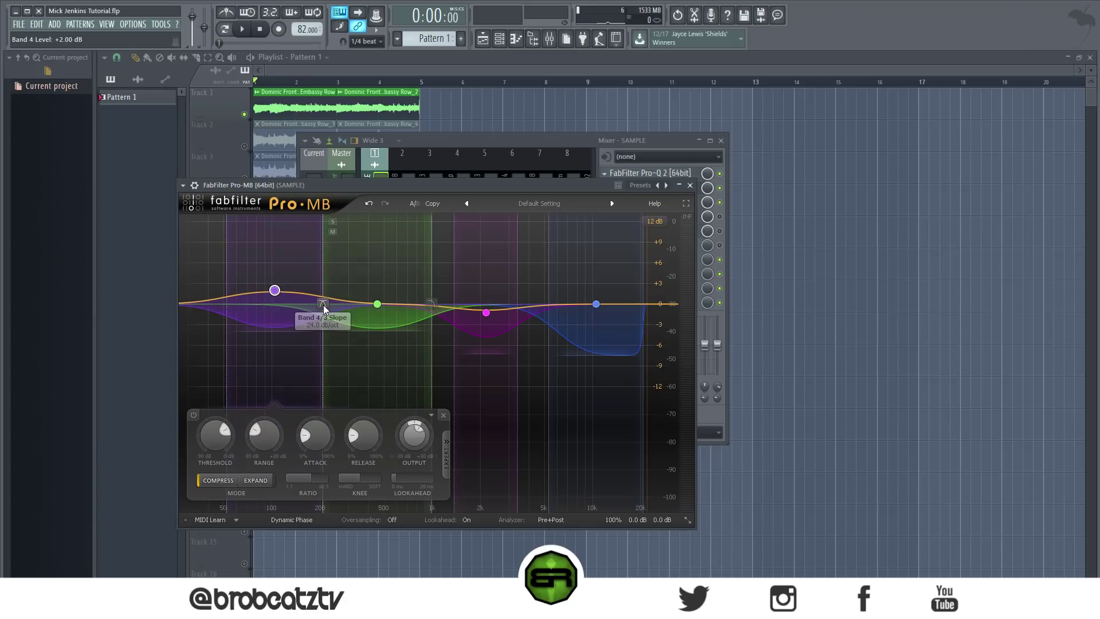
{"action": "left_click_drag", "start_coordinate": [322, 304], "coordinate": [331, 307]}
{"action": "left_click", "coordinate": [690, 185]}
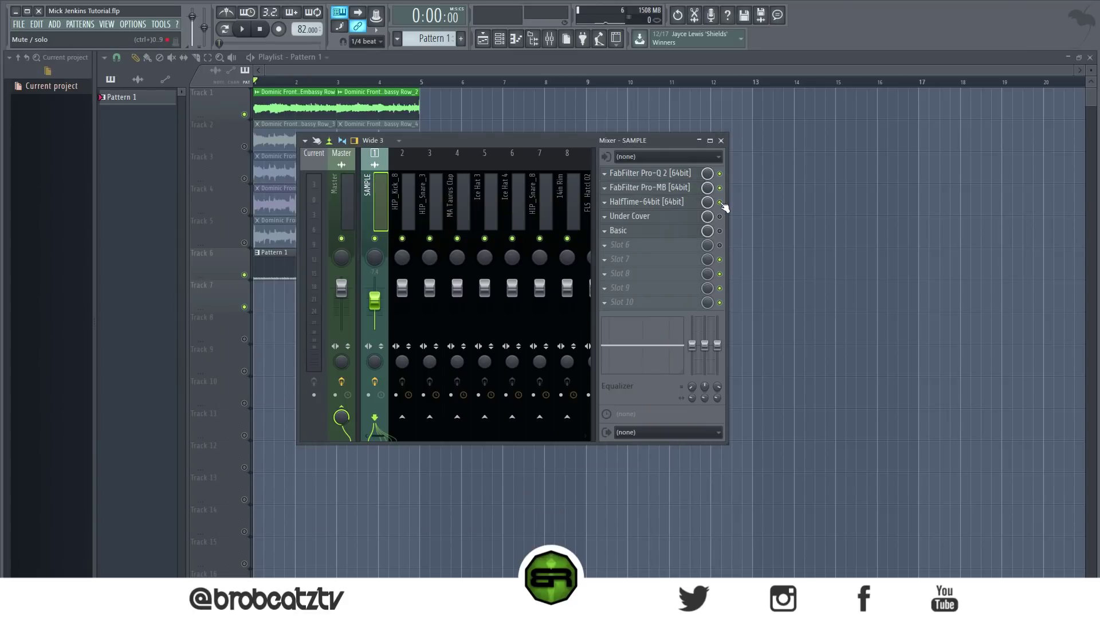
- Check HalfTime on the SAMPLE insert and play the beat with FabFilter Pro-Q 2 and HalfTime bypassed
{"action": "left_click", "coordinate": [674, 206]}
{"action": "left_click", "coordinate": [674, 207]}
{"action": "key", "text": "space"}
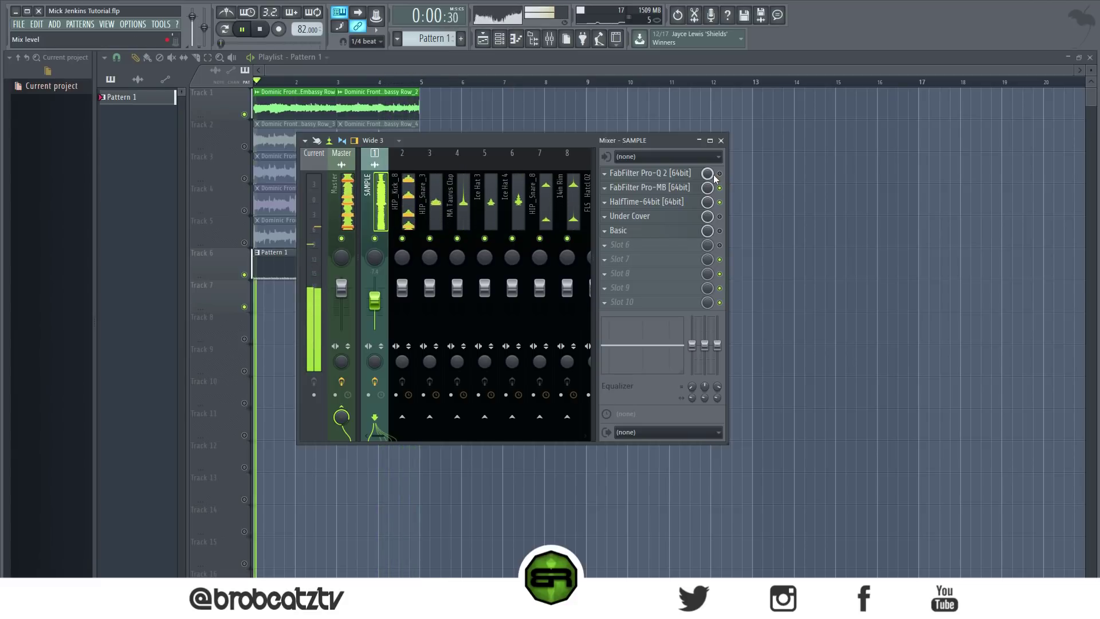
{"action": "key", "text": "space"}
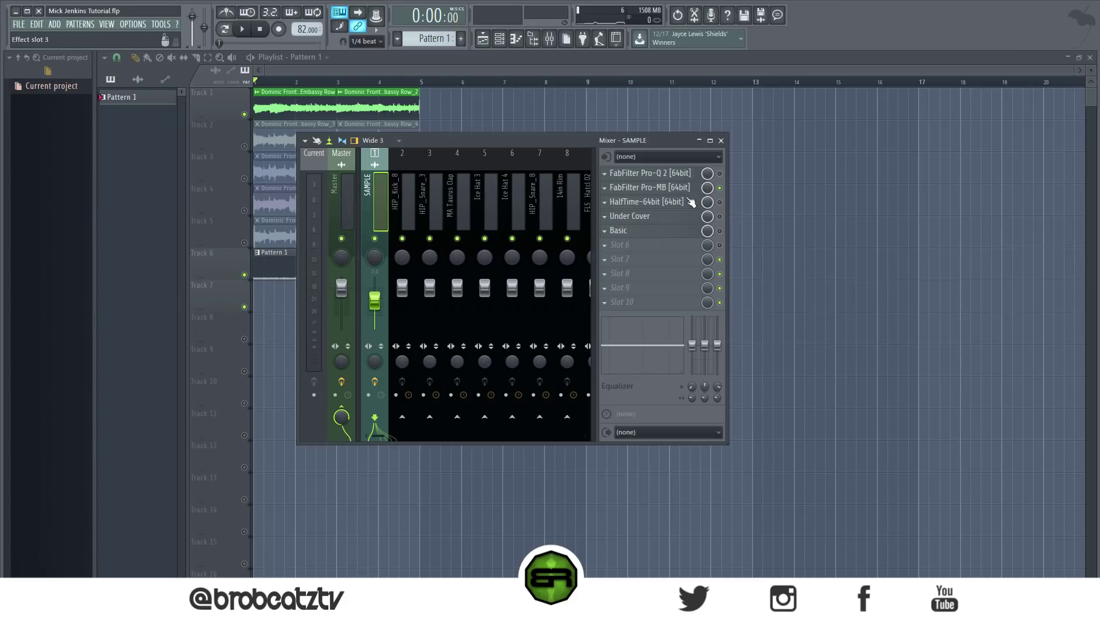
- Open Under Cover on the SAMPLE insert, enable it, and play the beat to hear its filtering before closing its window
{"action": "left_click", "coordinate": [664, 222]}
{"action": "left_click_drag", "start_coordinate": [683, 318], "coordinate": [619, 290]}
{"action": "left_click", "coordinate": [725, 223]}
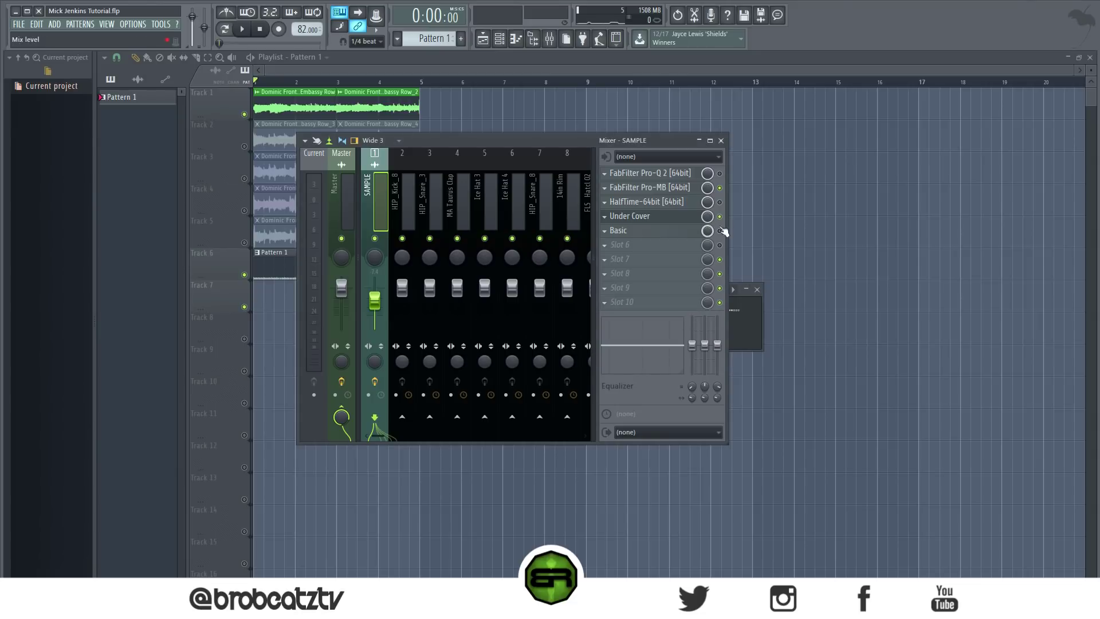
{"action": "left_click", "coordinate": [755, 301]}
{"action": "left_click_drag", "start_coordinate": [650, 289], "coordinate": [592, 263]}
{"action": "key", "text": "space"}
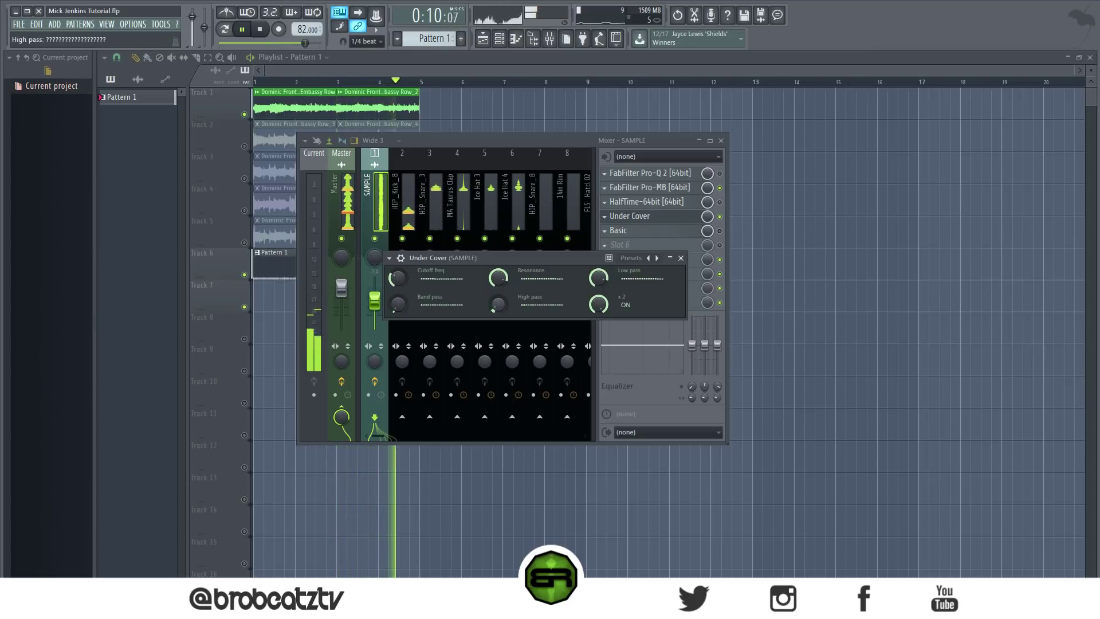
{"action": "key", "text": "Escape"}
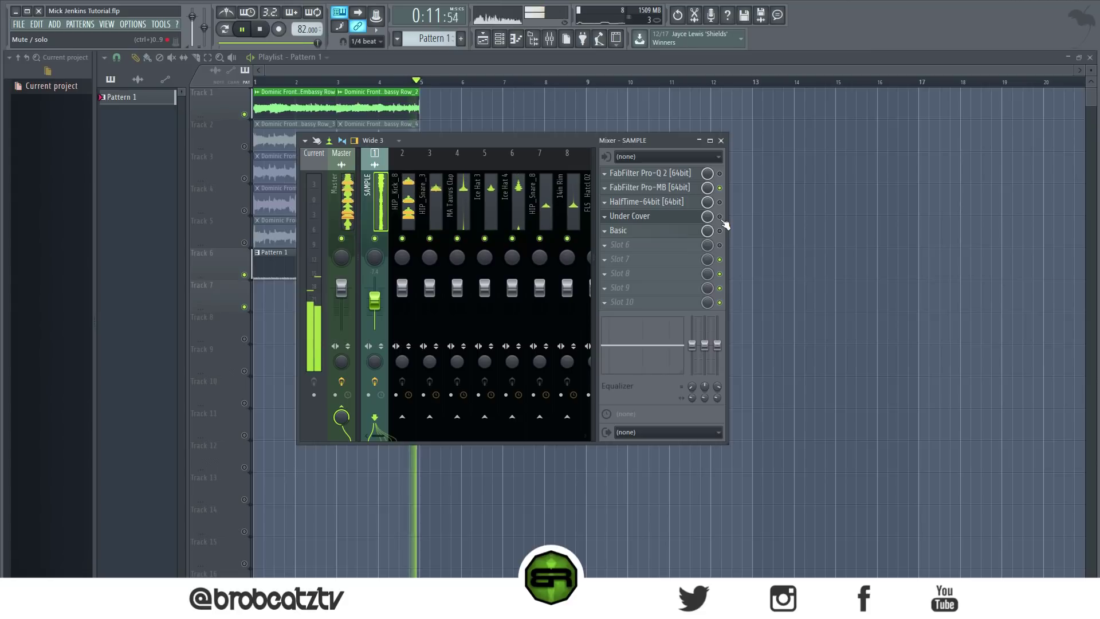
- Compare the sample with Under Cover enabled and bypassed during playback, leaving it bypassed
{"action": "left_click", "coordinate": [659, 220]}
{"action": "key", "text": "Escape"}
{"action": "key", "text": "space"}
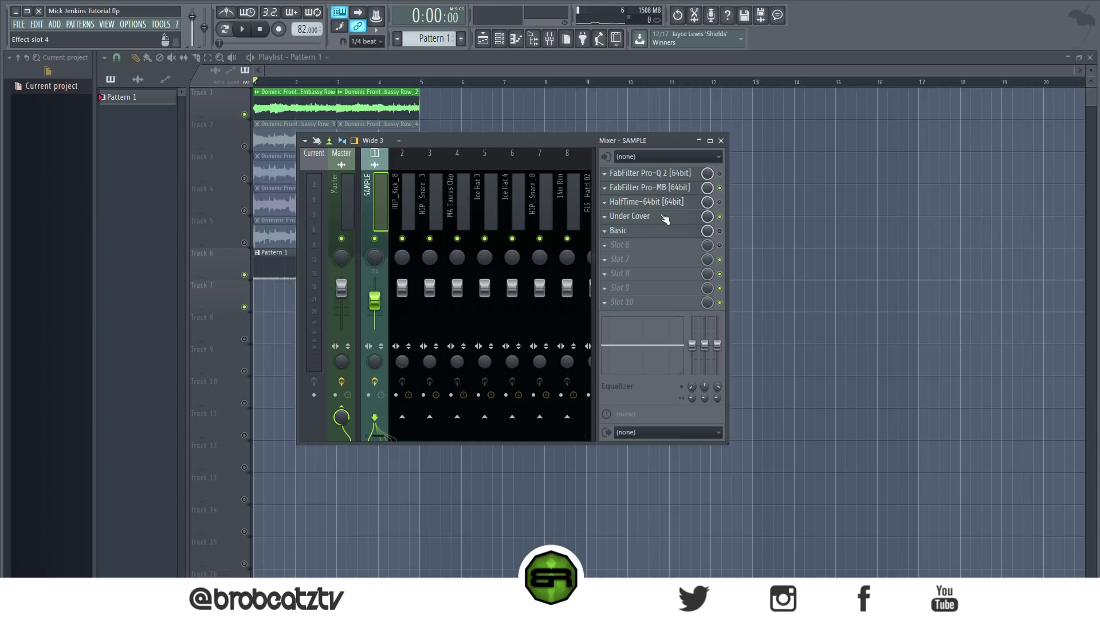
{"action": "key", "text": "space"}
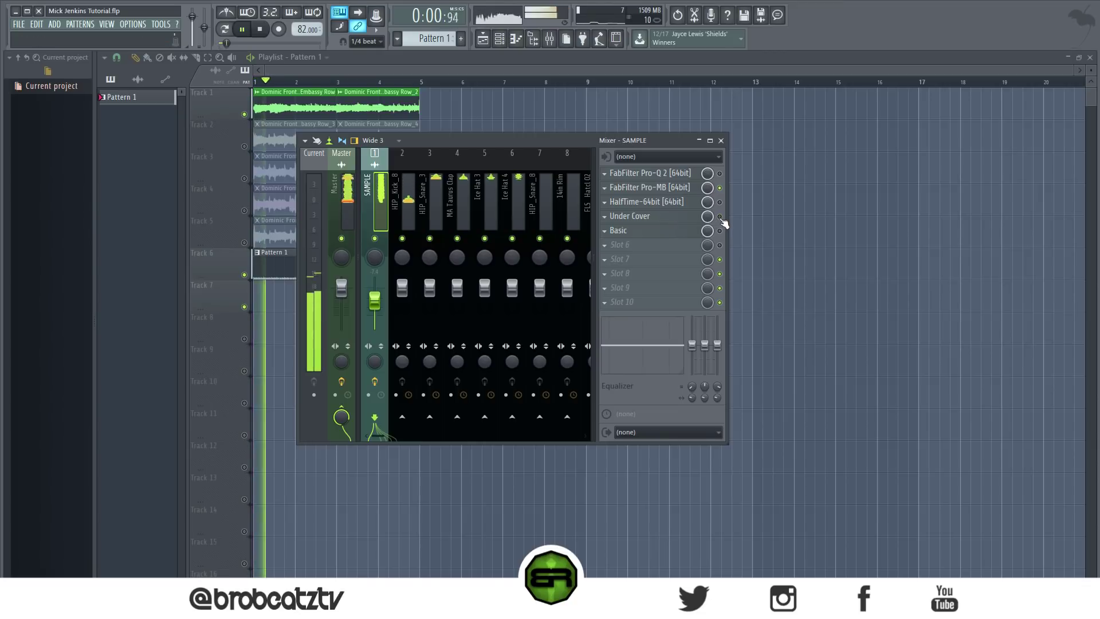
{"action": "key", "text": "space"}
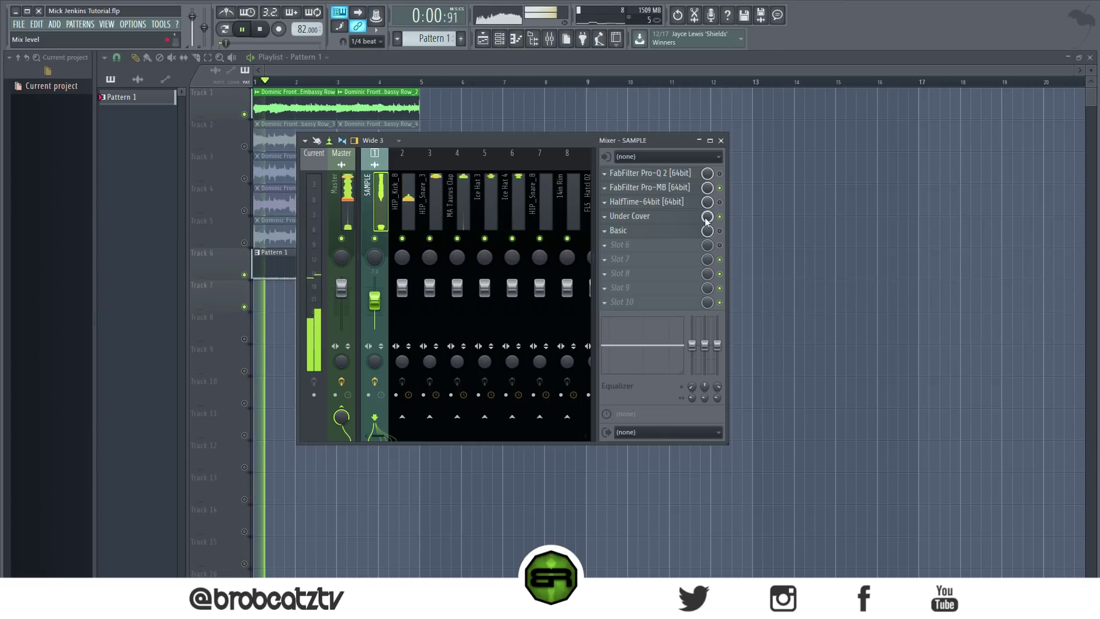
{"action": "key", "text": "space"}
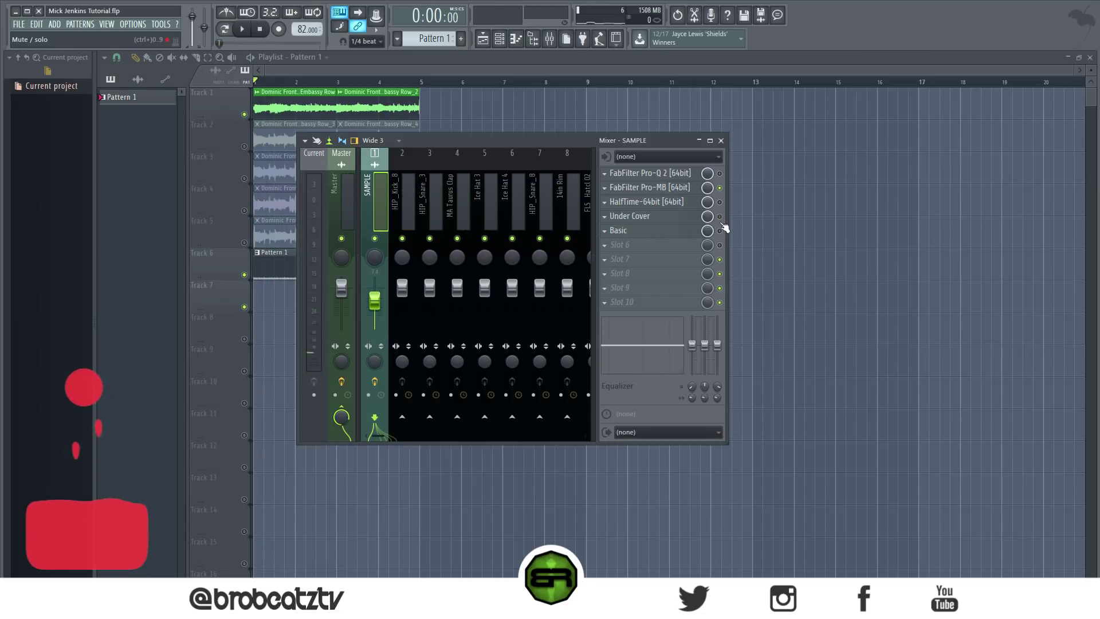
- Open and enable the Basic gating effect, turn FabFilter Pro-Q 2 back on during playback, and close the effect window
{"action": "left_click", "coordinate": [673, 231]}
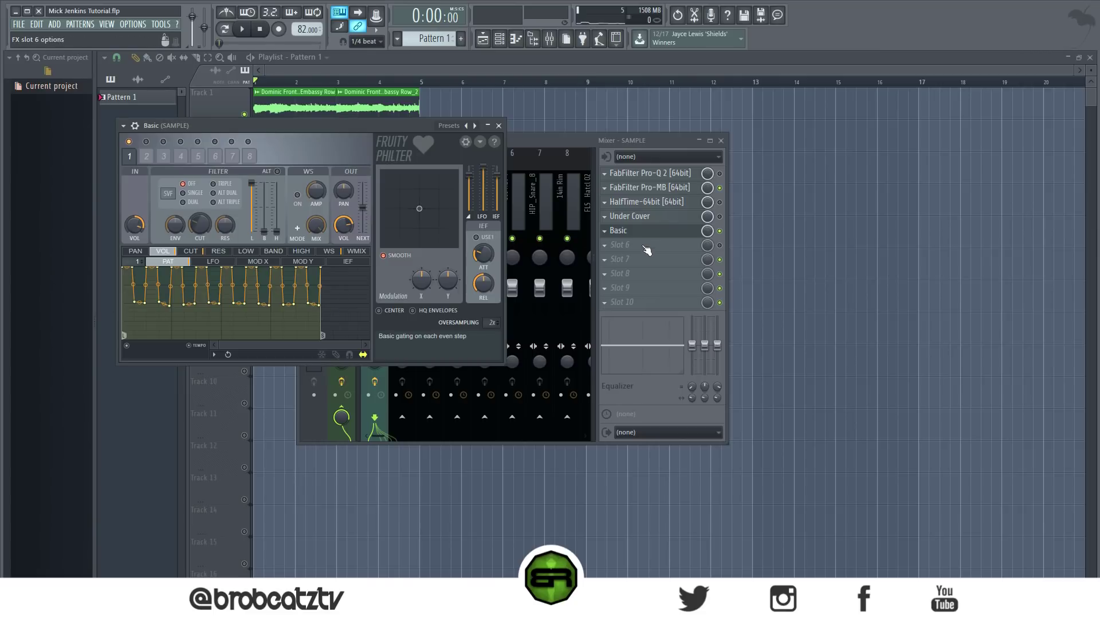
{"action": "key", "text": "space"}
{"action": "left_click", "coordinate": [720, 174]}
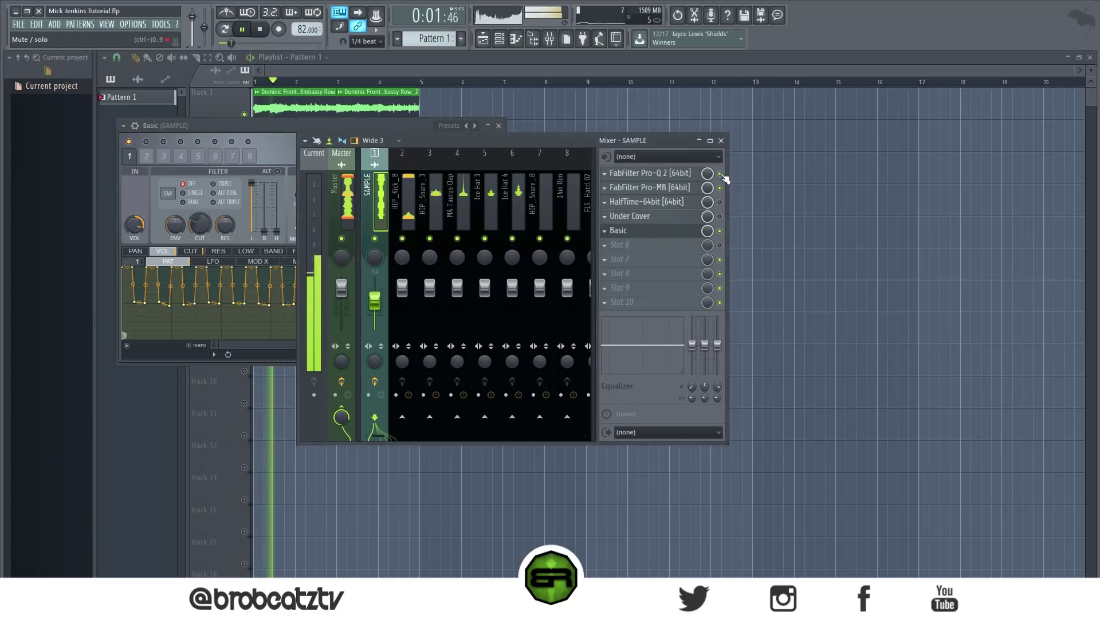
{"action": "left_click", "coordinate": [339, 126]}
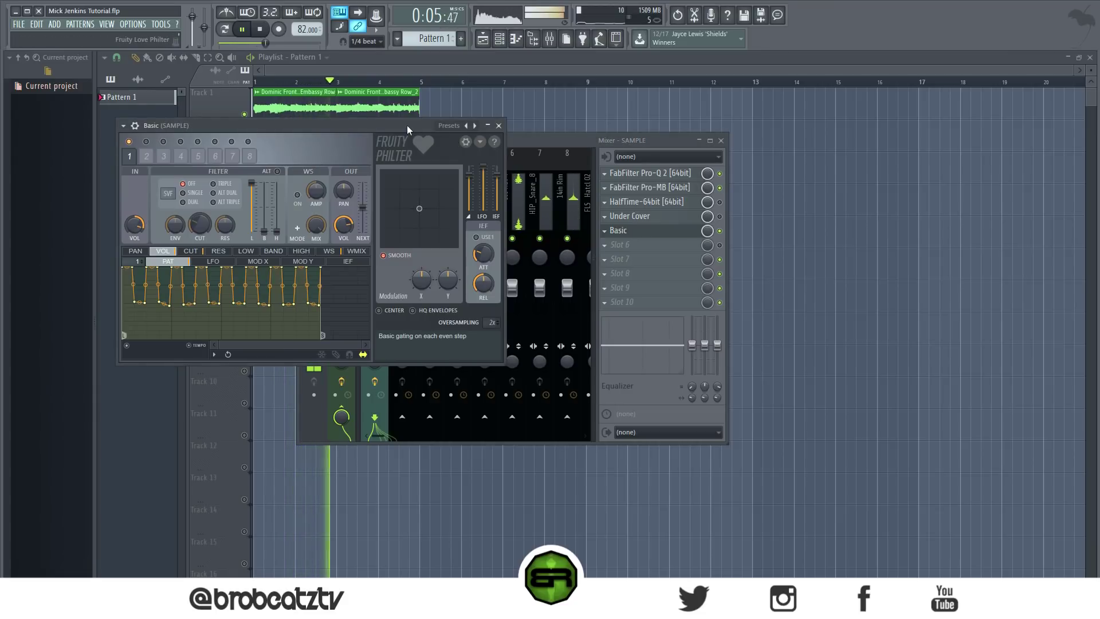
{"action": "key", "text": "space"}
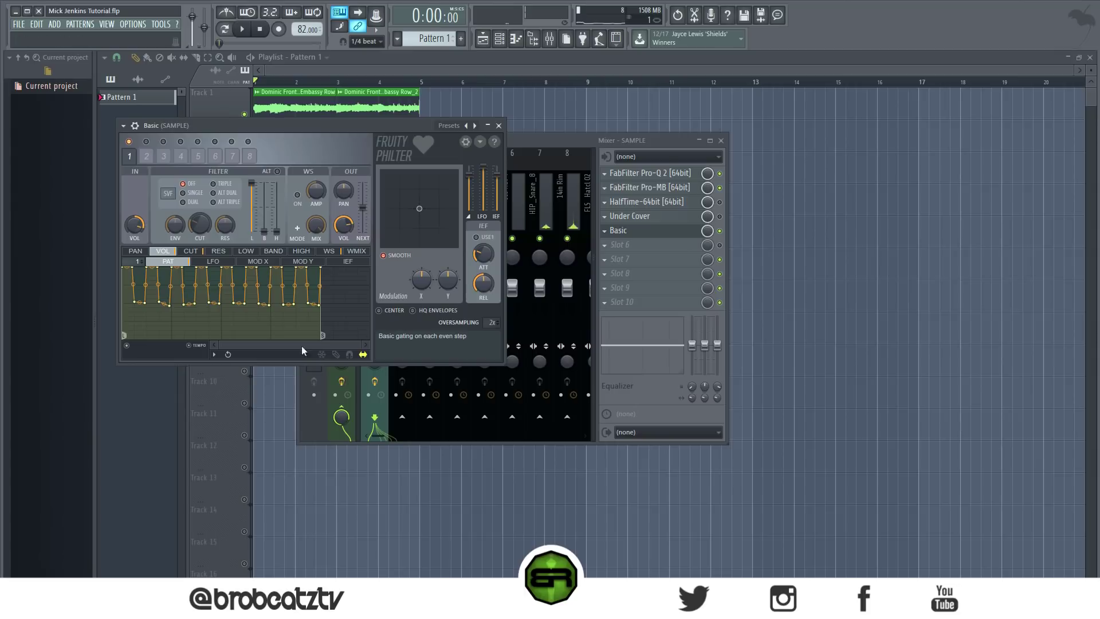
{"action": "left_click", "coordinate": [498, 125]}
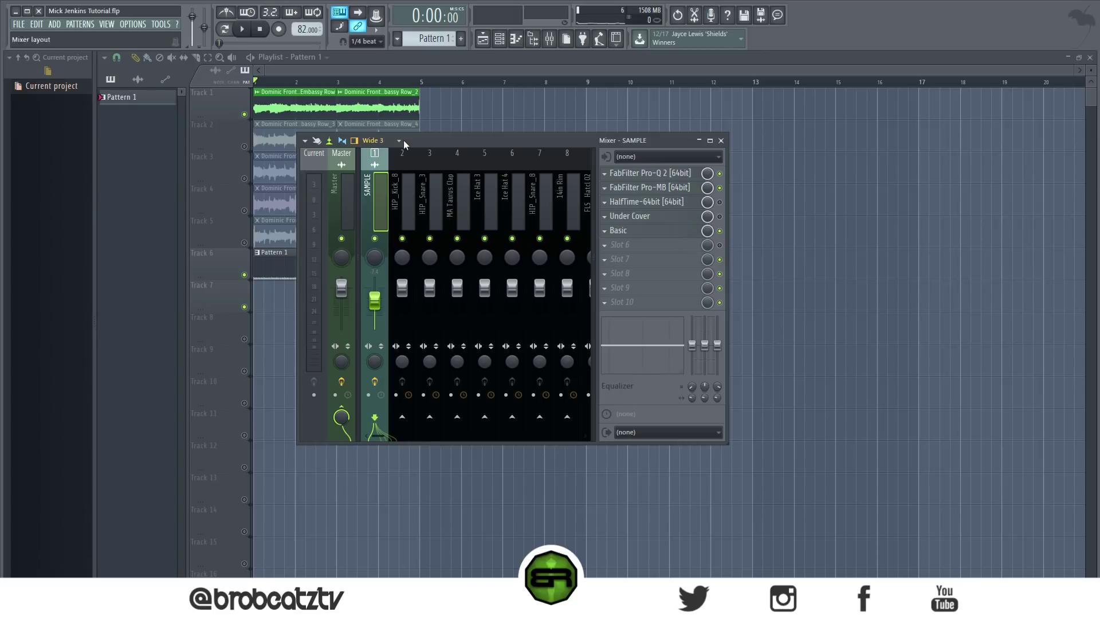
- Unmute Track 2 and mute Track 1 in the playlist, and play the beat with the mixer moved clear of the clips
{"action": "left_click_drag", "start_coordinate": [403, 140], "coordinate": [629, 143]}
{"action": "key", "text": "F9"}
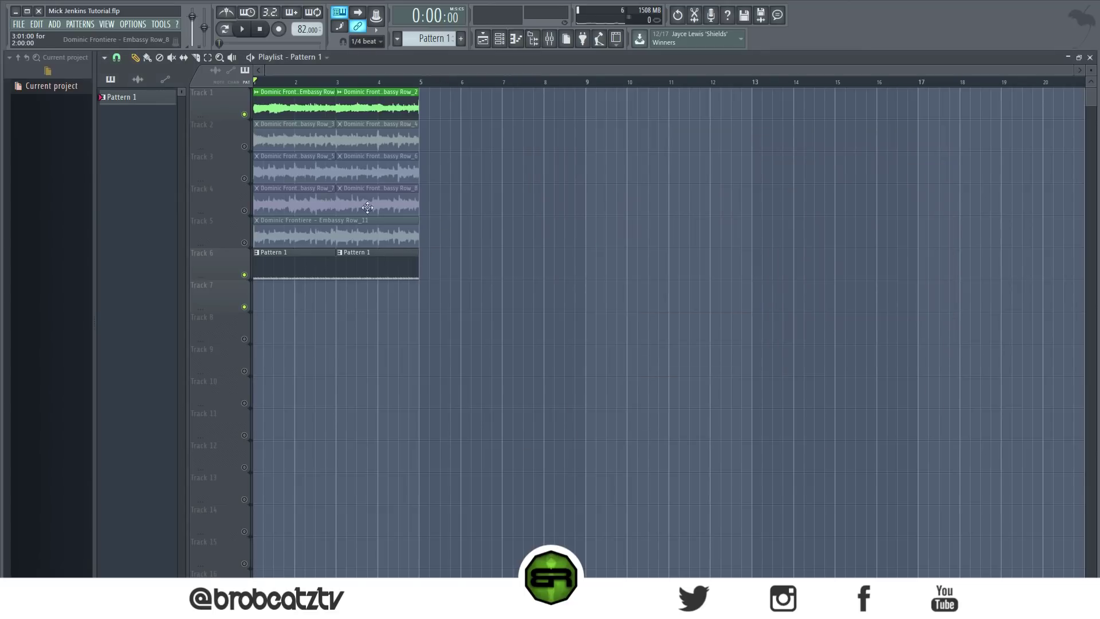
{"action": "left_click", "coordinate": [244, 146]}
{"action": "left_click", "coordinate": [244, 114]}
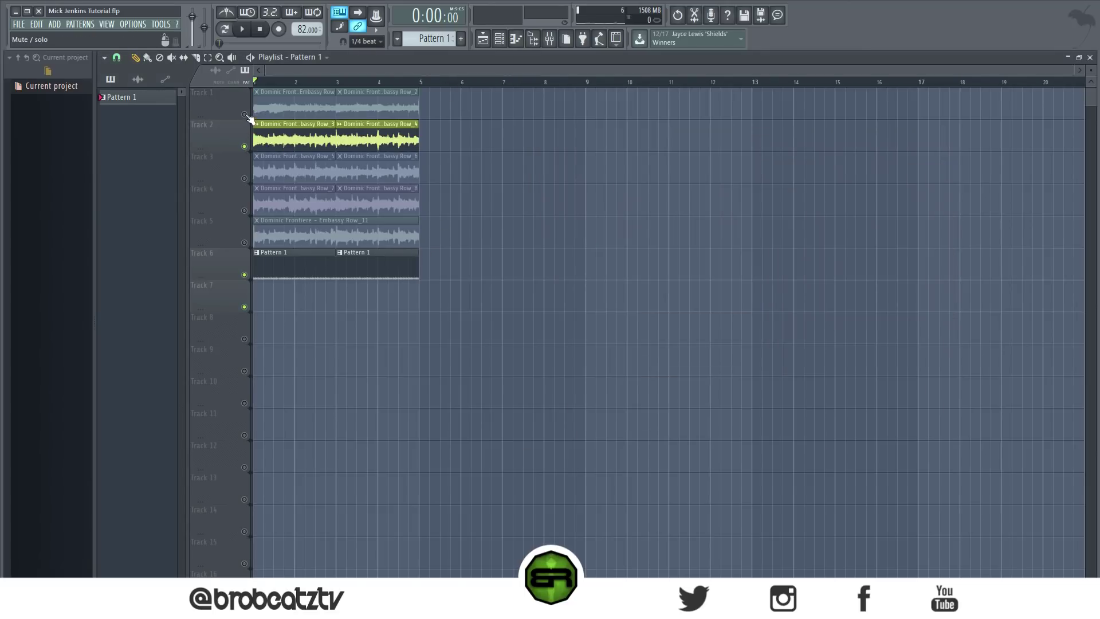
{"action": "left_click", "coordinate": [550, 38]}
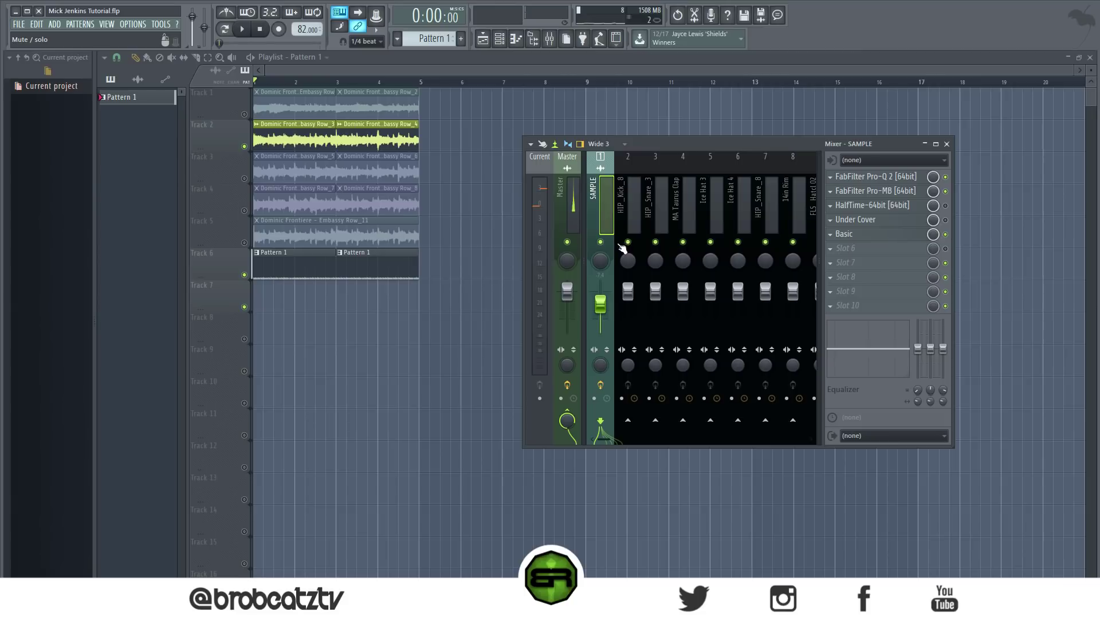
{"action": "key", "text": "space"}
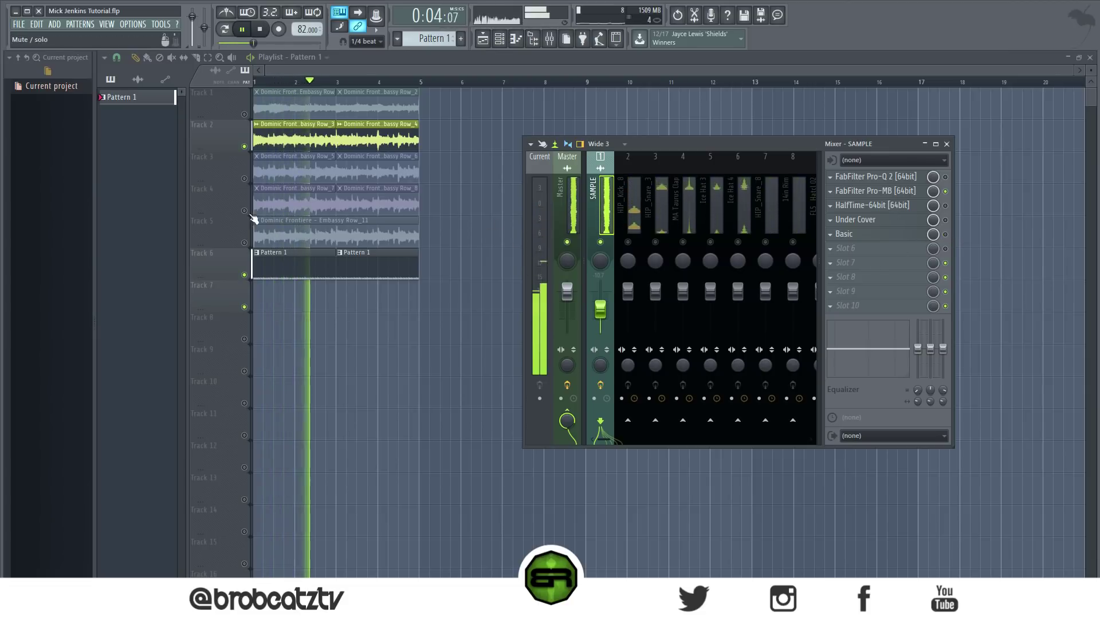
- Solo Track 3 and move the Embassy Row clips from Tracks 2 and 3 onto Track 1, starting at bars 5 and 9
{"action": "right_click", "coordinate": [245, 179]}
{"action": "left_click_drag", "start_coordinate": [374, 159], "coordinate": [540, 127]}
{"action": "key", "text": "space"}
{"action": "left_click_drag", "start_coordinate": [271, 182], "coordinate": [550, 121]}
{"action": "left_click_drag", "start_coordinate": [487, 127], "coordinate": [630, 98]}
{"action": "left_click", "coordinate": [626, 149]}
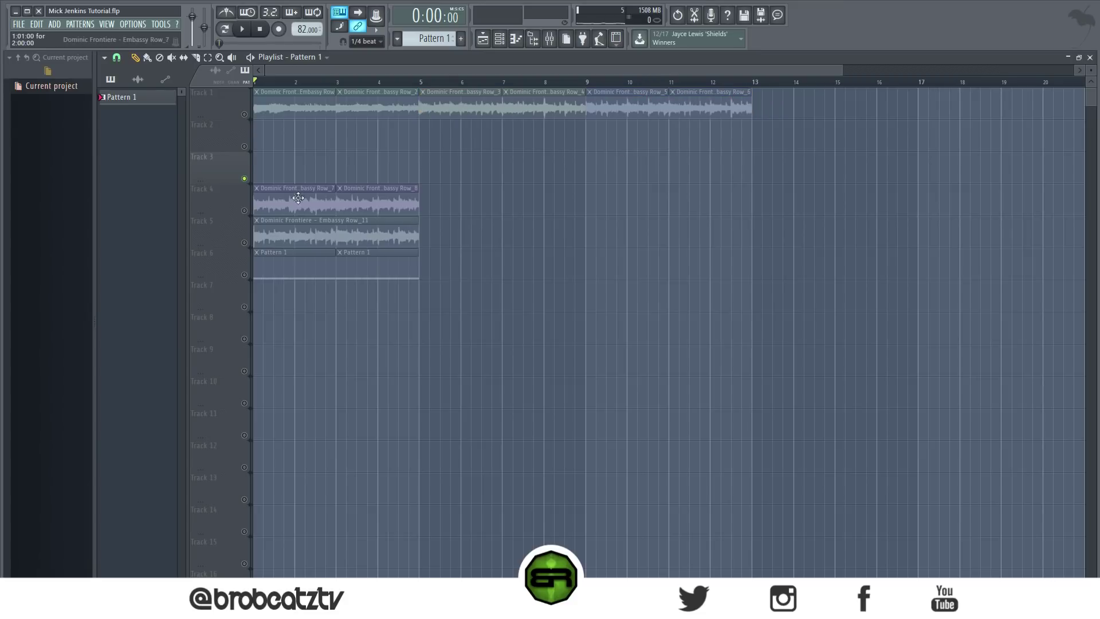
- Unmute Track 4 and Track 5 to audition their Embassy Row clips, muting Track 4 to hear Track 5 alone
{"action": "left_click", "coordinate": [245, 214]}
{"action": "key", "text": "space"}
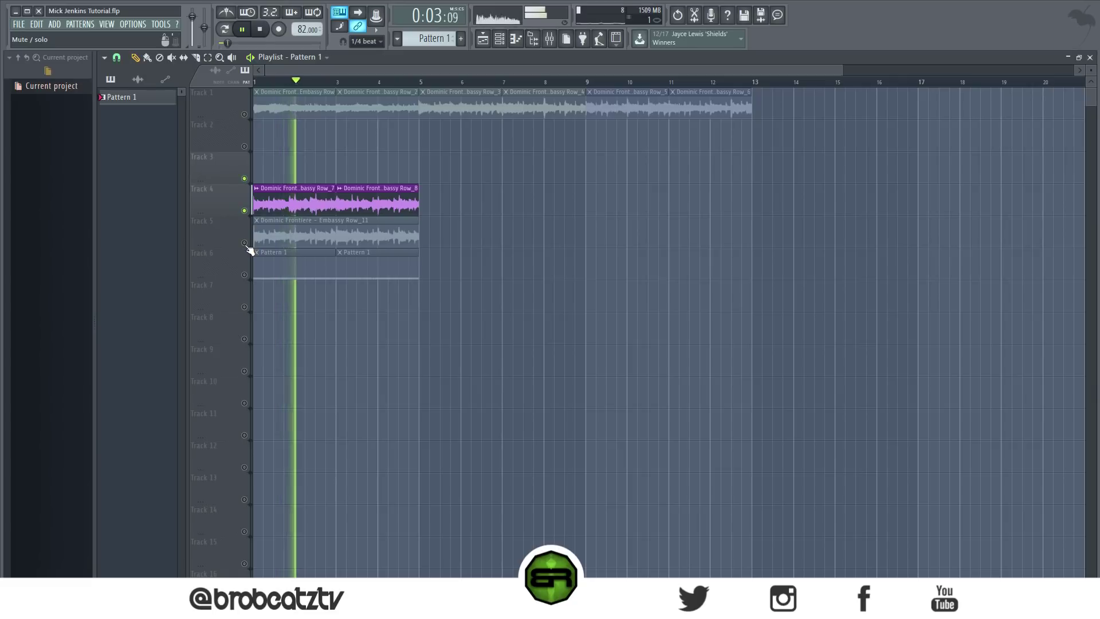
{"action": "left_click", "coordinate": [244, 243]}
{"action": "key", "text": "space"}
{"action": "left_click", "coordinate": [245, 211]}
{"action": "key", "text": "space"}
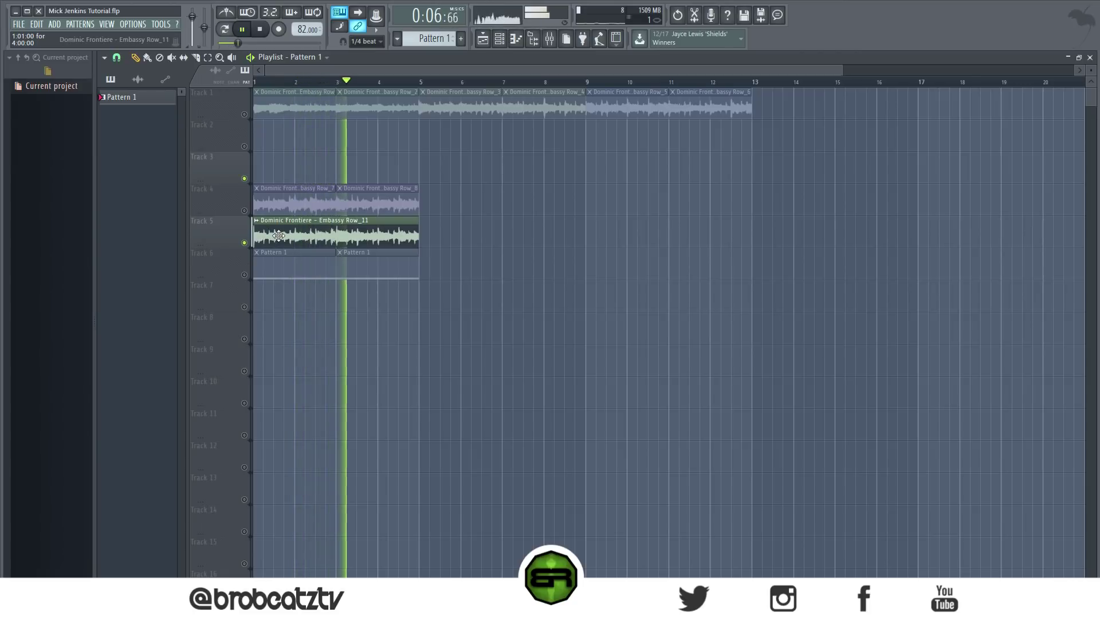
- Unmute Track 4, mute Track 5, and play Track 4's sample together with Pattern 1 on Track 6 unmuted
{"action": "left_click", "coordinate": [245, 211]}
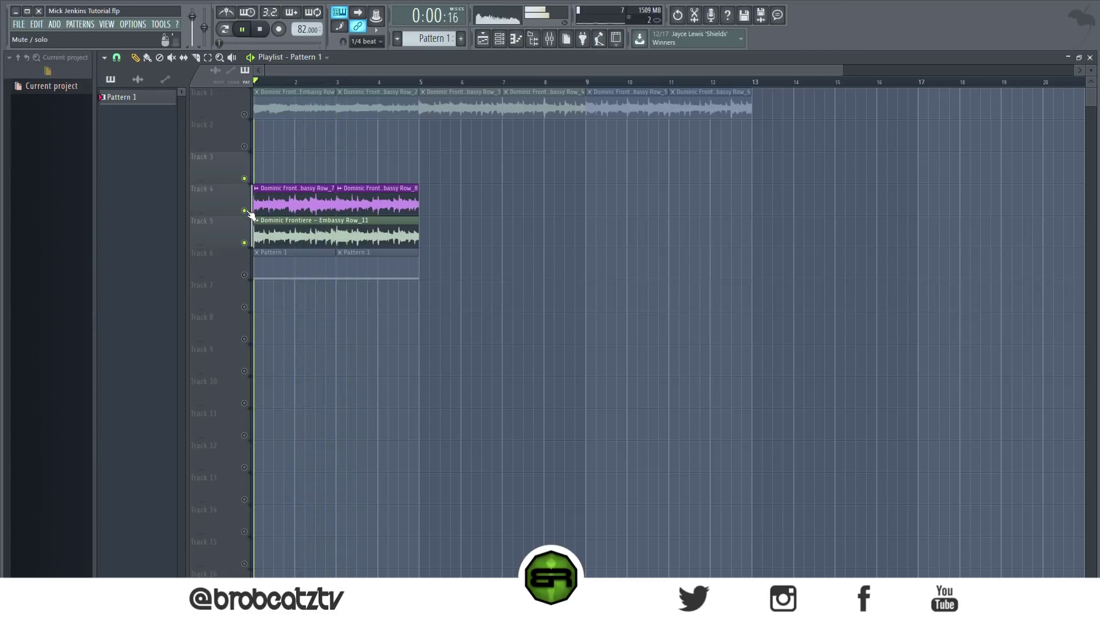
{"action": "left_click", "coordinate": [245, 242]}
{"action": "left_click", "coordinate": [245, 275]}
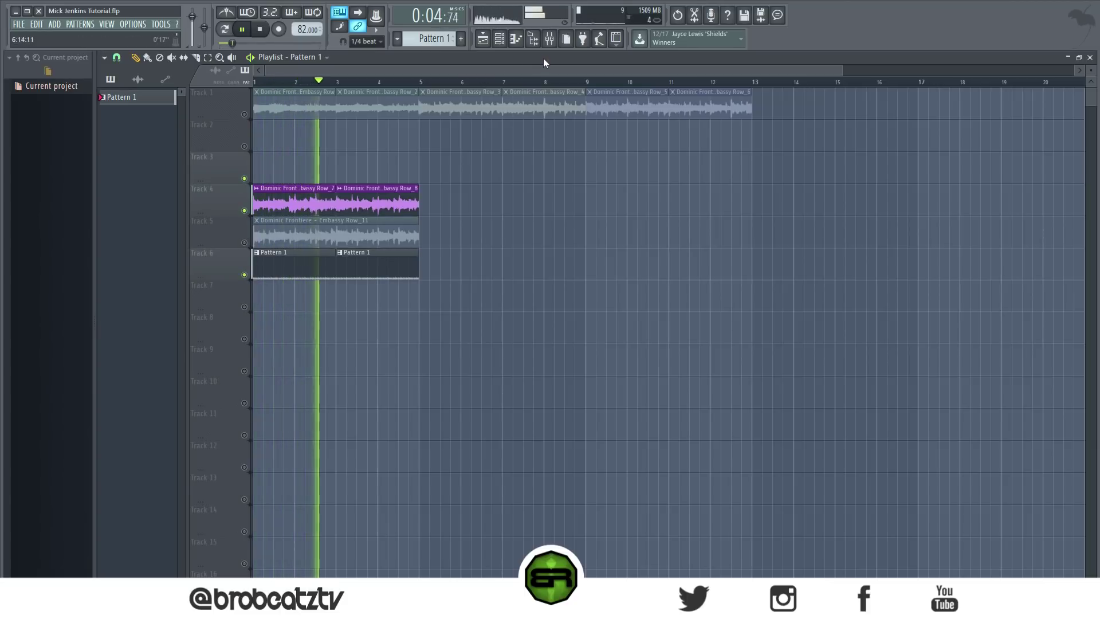
{"action": "key", "text": "space"}
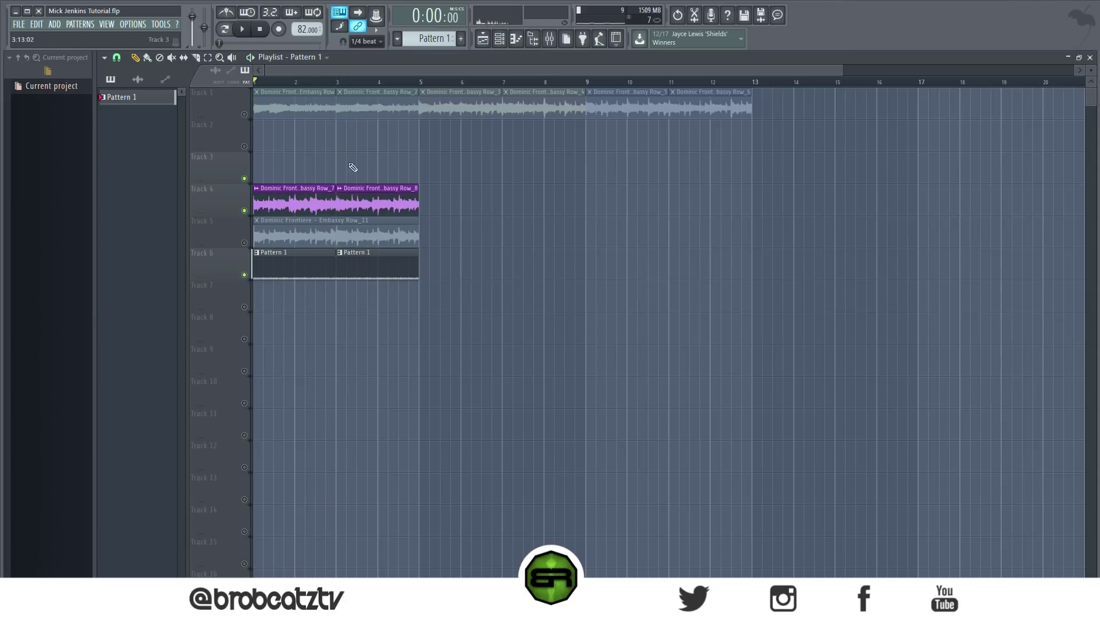
- Double the Embassy Row_7 and Row_8 pair onto Track 1 from bar 13, and move Row_5 and Row_6 to Track 5 at bar 9
{"action": "mouse_move", "coordinate": [427, 212]}
{"action": "left_mouse_down"}
{"action": "mouse_move", "coordinate": [255, 186]}
{"action": "mouse_move", "coordinate": [480, 199]}
{"action": "mouse_move", "coordinate": [428, 199]}
{"action": "left_mouse_up"}
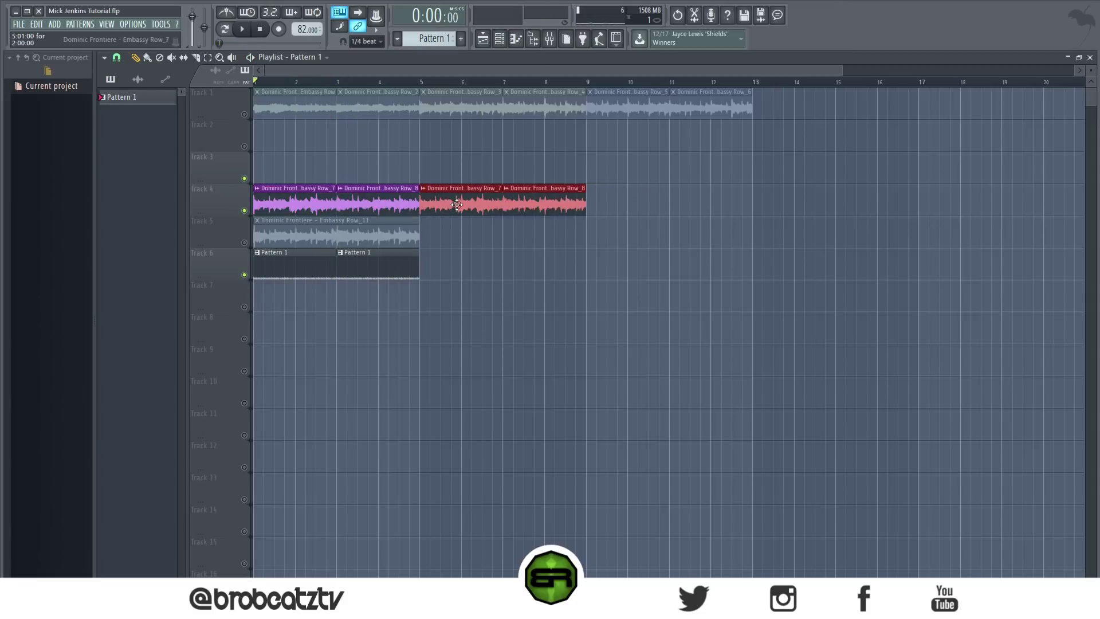
{"action": "left_click_drag", "start_coordinate": [633, 204], "coordinate": [629, 242]}
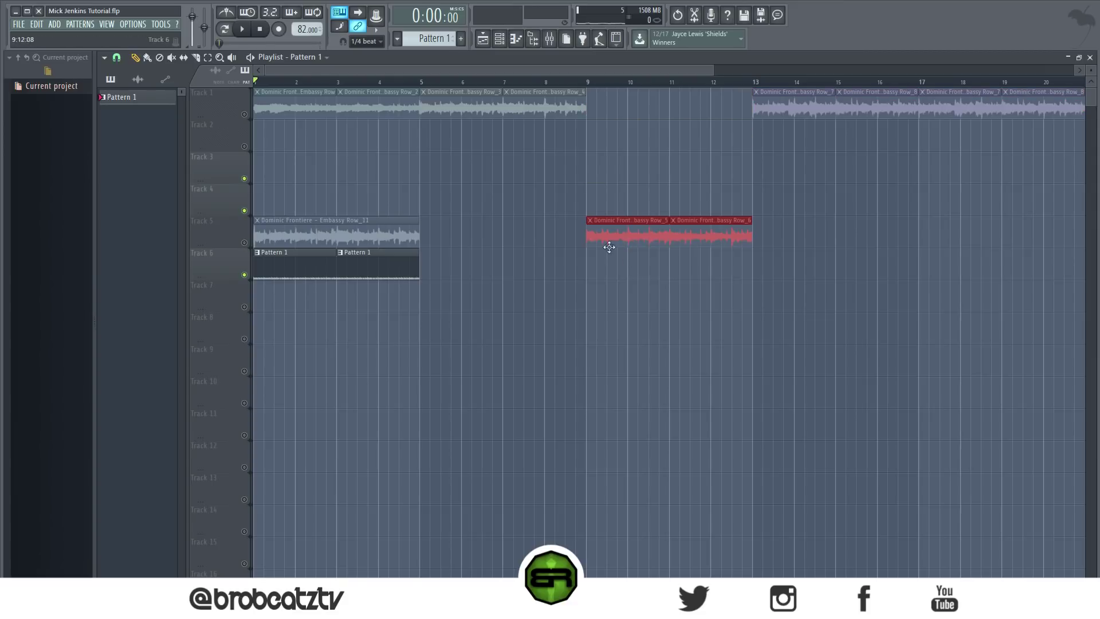
- Move the first four Embassy Row clips to Track 3 at bar 1, and start the four Row_7 and Row_8 clips on Track 1 at bar 9
{"action": "left_click_drag", "start_coordinate": [754, 109], "coordinate": [274, 193]}
{"action": "left_click_drag", "start_coordinate": [728, 122], "coordinate": [1083, 91]}
{"action": "left_click_drag", "start_coordinate": [761, 117], "coordinate": [562, 93]}
- Move the Pattern 1 clips to Track 4 at bar 9 and duplicate them to fill through bar 16
{"action": "scroll", "coordinate": [565, 91], "scroll_direction": "down", "scroll_amount": 2}
{"action": "left_click_drag", "start_coordinate": [393, 272], "coordinate": [599, 202]}
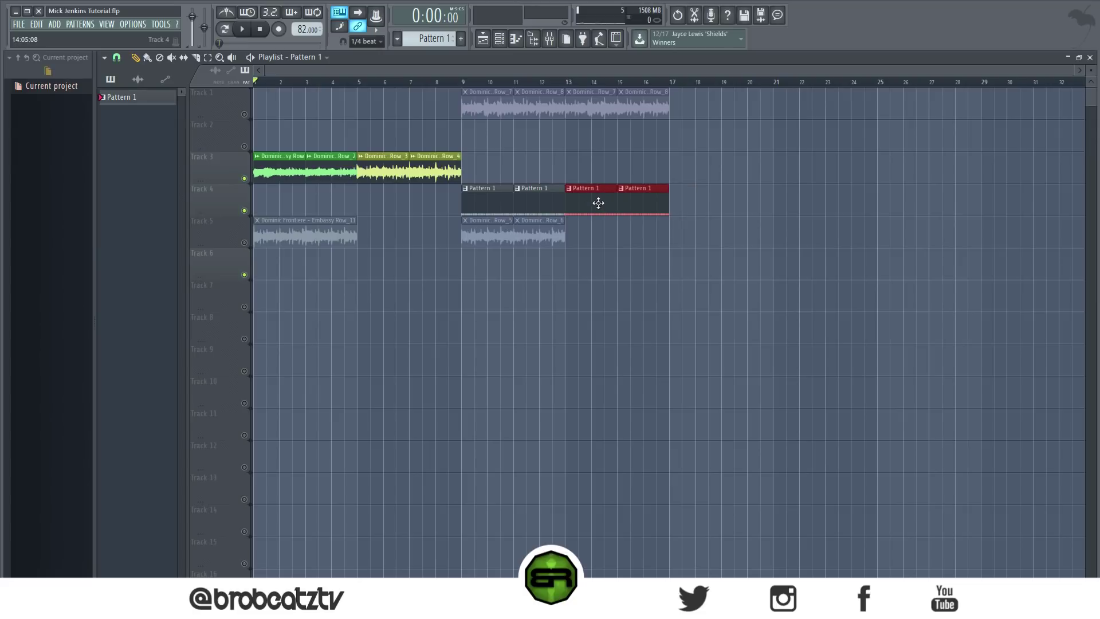
{"action": "left_click", "coordinate": [471, 277]}
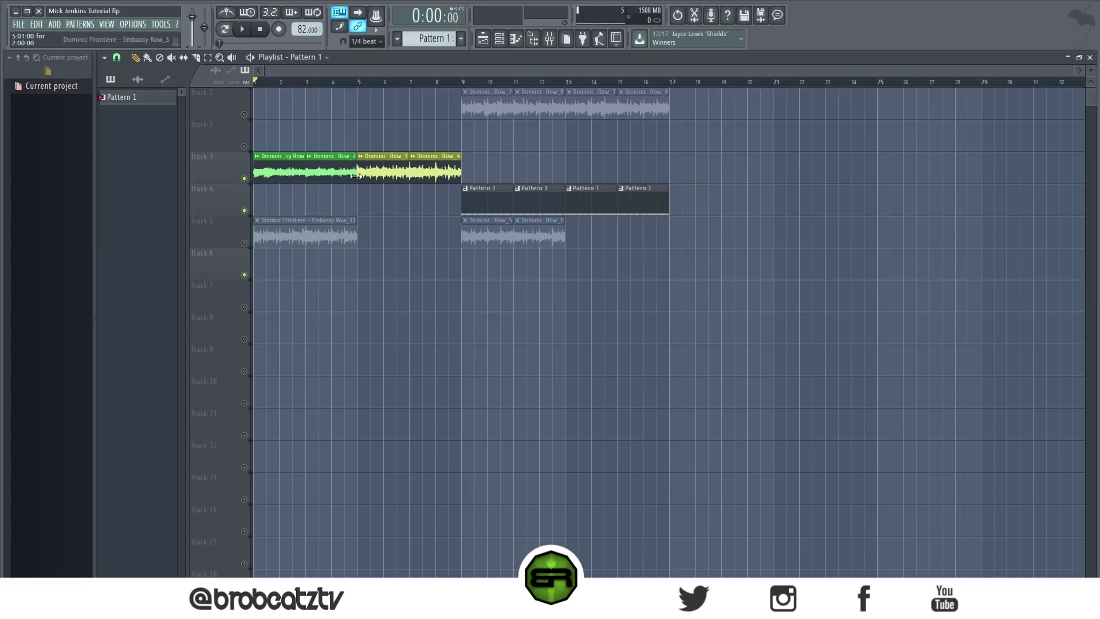
- Extend Track 3 with a copy of Row_3 and Row_4 at bar 17, Row_11 at bar 21, and Row_5 and Row_6 at bar 25
{"action": "left_click_drag", "start_coordinate": [269, 240], "coordinate": [773, 176]}
{"action": "left_click_drag", "start_coordinate": [436, 154], "coordinate": [700, 182]}
{"action": "left_click_drag", "start_coordinate": [778, 152], "coordinate": [860, 213]}
{"action": "left_click_drag", "start_coordinate": [792, 174], "coordinate": [804, 174]}
{"action": "left_click_drag", "start_coordinate": [580, 241], "coordinate": [911, 166]}
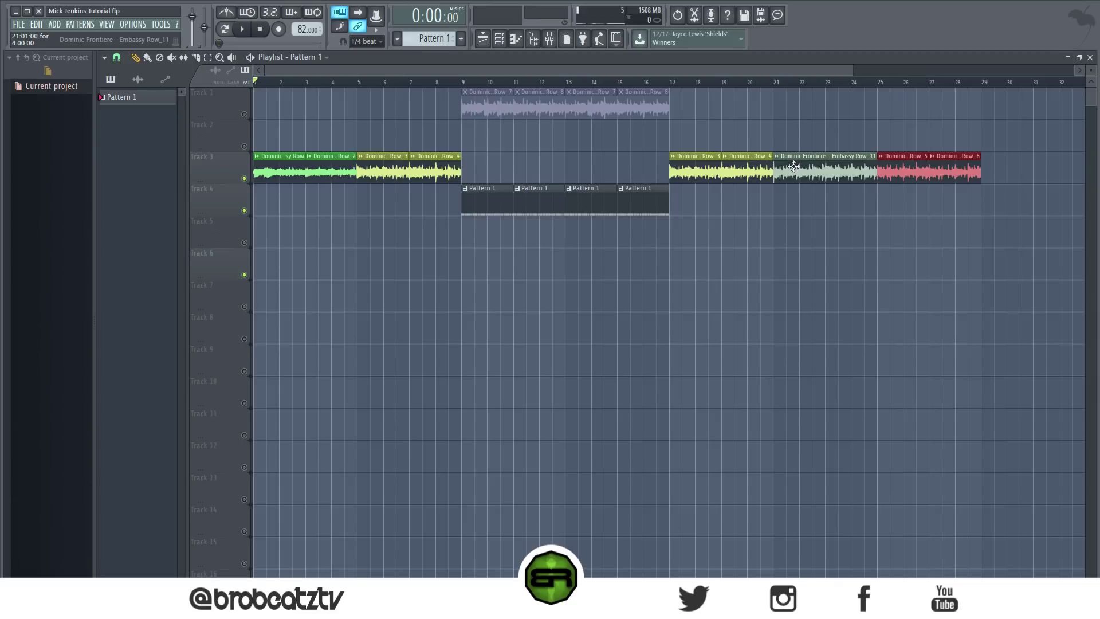
- Swap Row_11 with Row_5 and Row_6 on Track 3, and copy the four Row_7 and Row_8 clips to Track 1 at bar 29
{"action": "left_click_drag", "start_coordinate": [804, 174], "coordinate": [940, 176]}
{"action": "left_click", "coordinate": [893, 152], "text": "shift"}
{"action": "left_click_drag", "start_coordinate": [648, 119], "coordinate": [997, 132]}
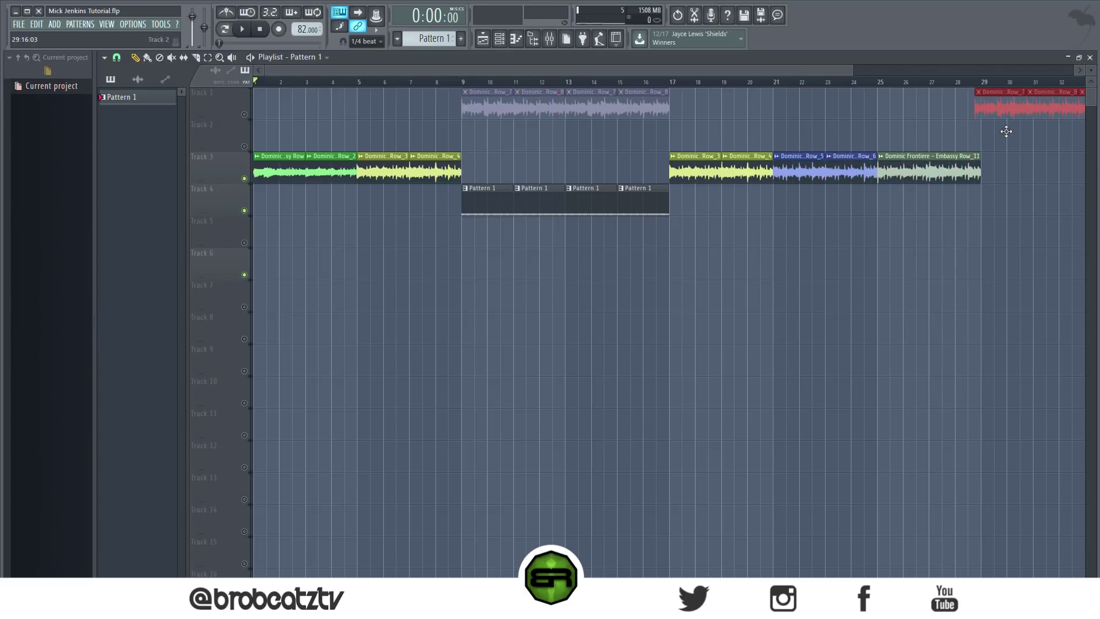
- Delete all Pattern 1 clips except the one at bar 9, and split Pattern 1 into separate patterns by channel
{"action": "scroll", "coordinate": [780, 85], "scroll_direction": "down", "scroll_amount": 2}
{"action": "left_click_drag", "start_coordinate": [577, 205], "coordinate": [412, 218]}
{"action": "right_click", "coordinate": [503, 205]}
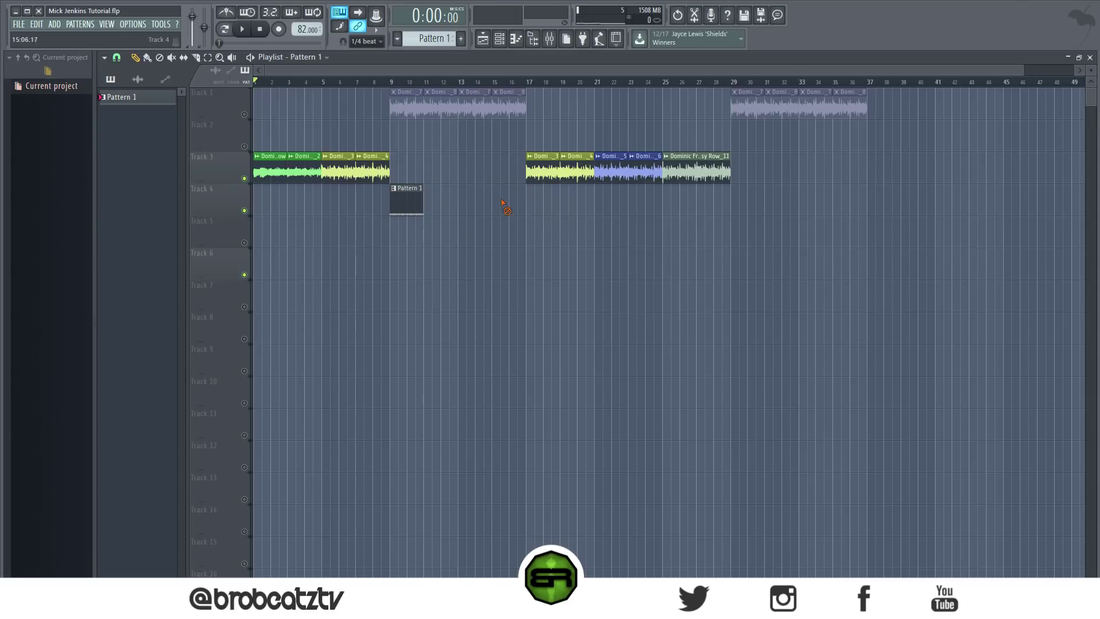
{"action": "left_click", "coordinate": [399, 40]}
{"action": "left_click", "coordinate": [537, 201]}
- Place all the split drum patterns, HIP_Kick_8 through Crash (Zay) (2), at bar 9 on Tracks 5 to 15, and unmute every track
{"action": "left_click", "coordinate": [141, 278]}
{"action": "left_click", "coordinate": [140, 102]}
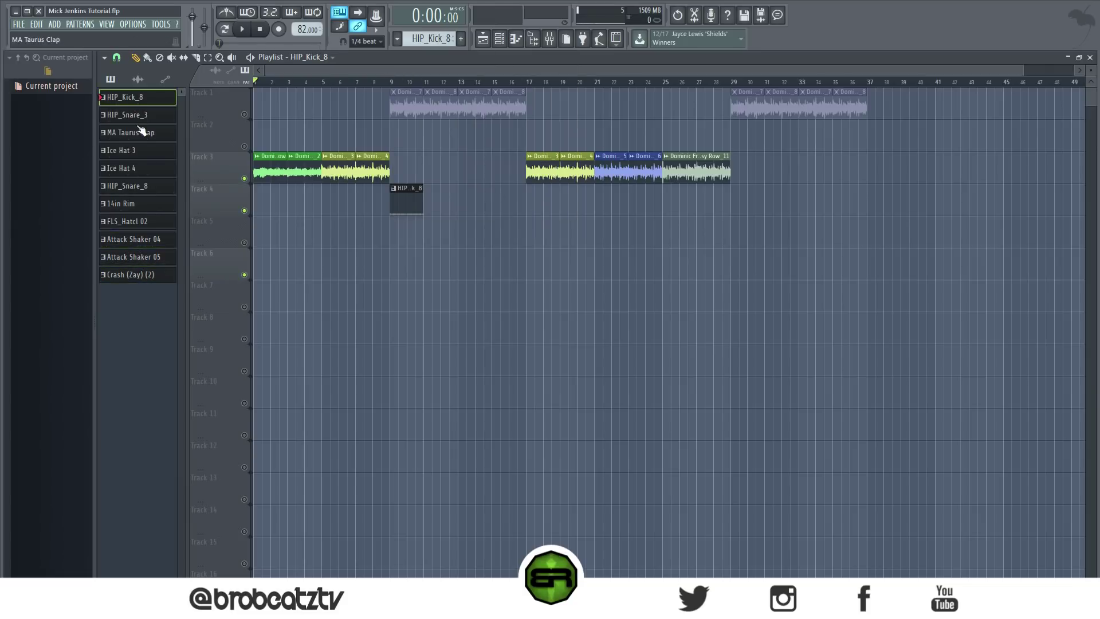
{"action": "left_click", "coordinate": [136, 276], "text": "shift"}
{"action": "left_click_drag", "start_coordinate": [390, 228], "coordinate": [394, 238]}
{"action": "right_click", "coordinate": [245, 242]}
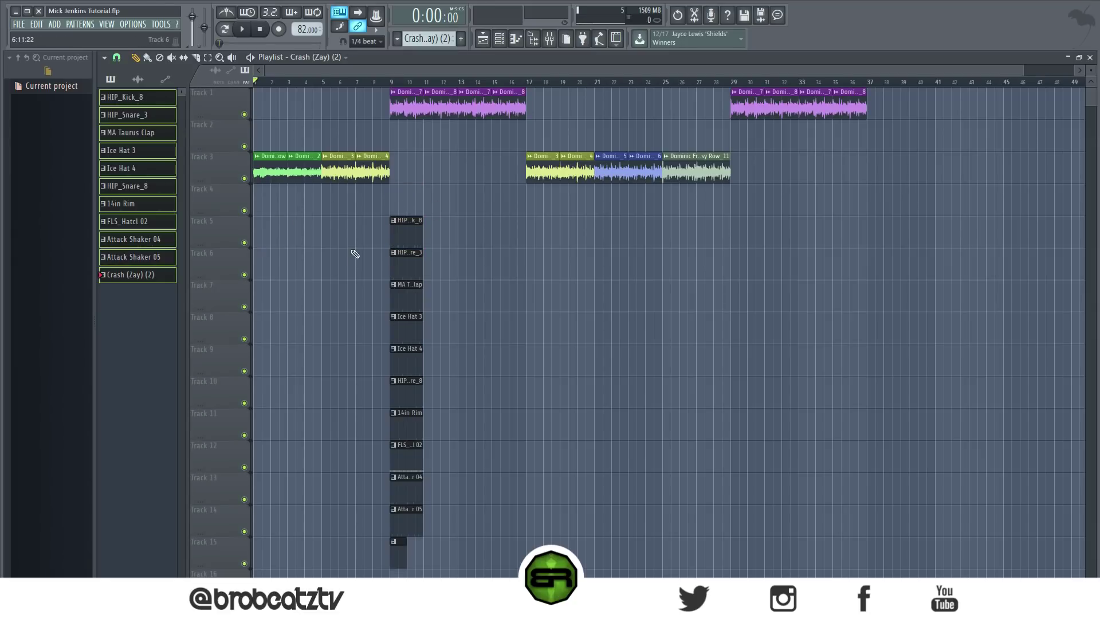
- Replace the Crash (Zay) (2) step with an audio clip of the sample on Track 16 at bar 9, and enlarge that track
{"action": "scroll", "coordinate": [872, 66], "scroll_direction": "down", "scroll_amount": 4}
{"action": "scroll", "coordinate": [404, 71], "scroll_direction": "up", "scroll_amount": 5}
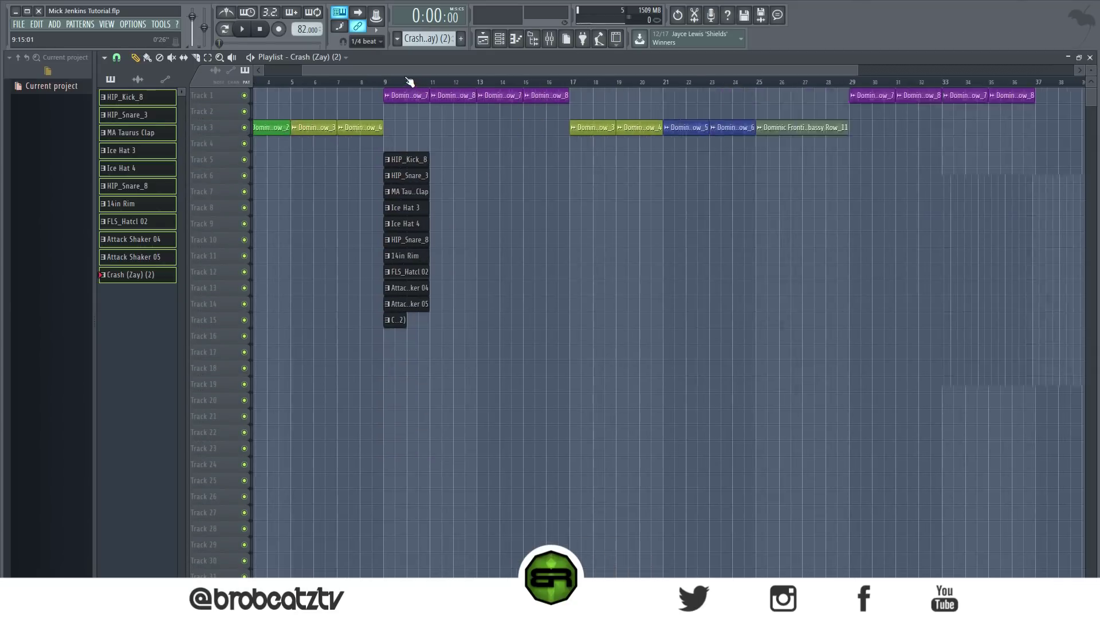
{"action": "left_click", "coordinate": [499, 39]}
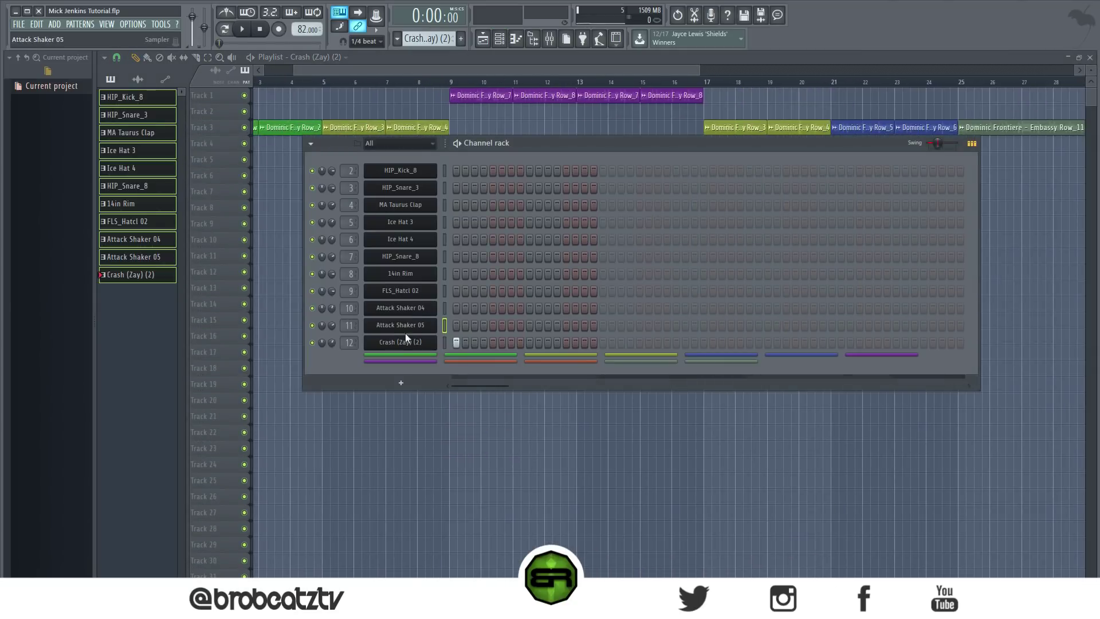
{"action": "left_click", "coordinate": [431, 342]}
{"action": "key", "text": "Escape"}
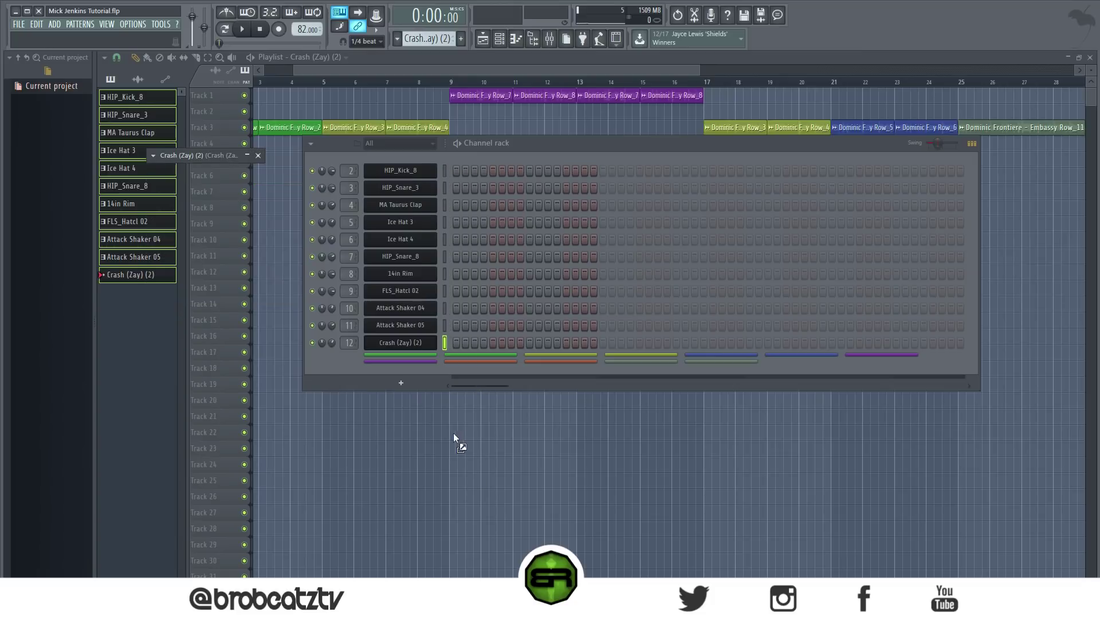
{"action": "middle_click", "coordinate": [457, 438]}
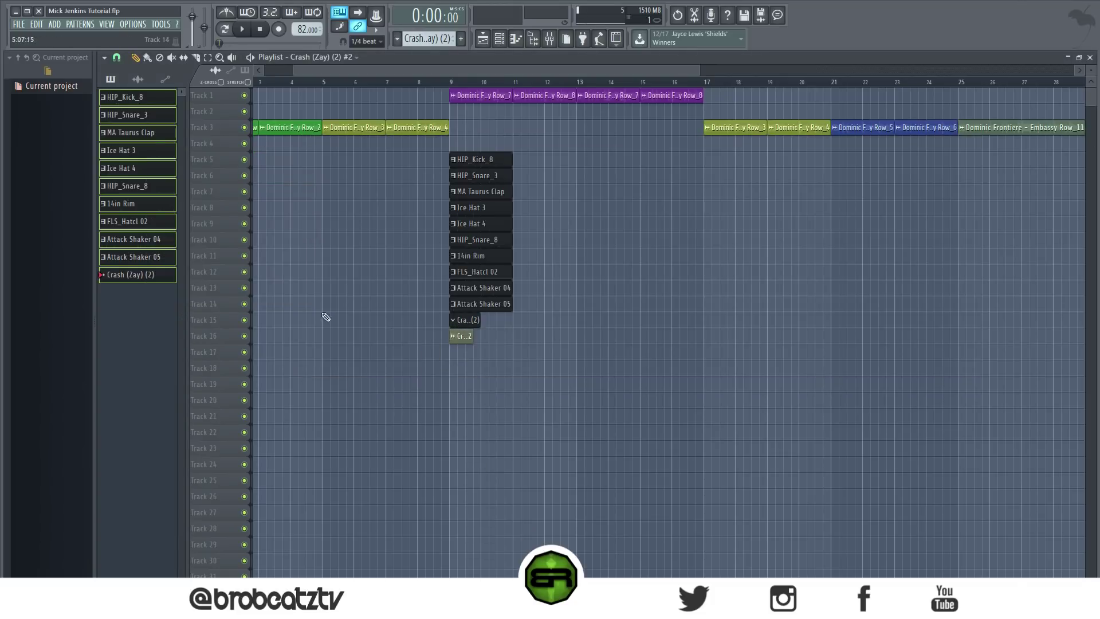
{"action": "left_click_drag", "start_coordinate": [225, 343], "coordinate": [225, 386]}
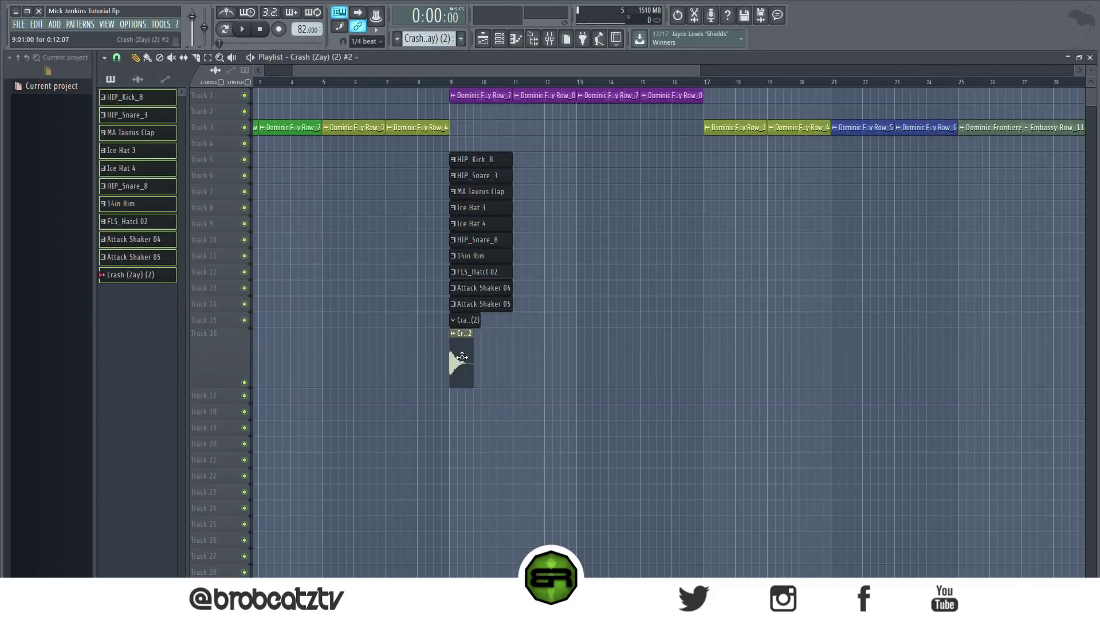
- Copy the crash clip ahead of bar 9 on Track 16, make the copy unique, and reverse its sample
{"action": "left_click_drag", "start_coordinate": [426, 377], "coordinate": [416, 341]}
{"action": "left_click", "coordinate": [413, 335]}
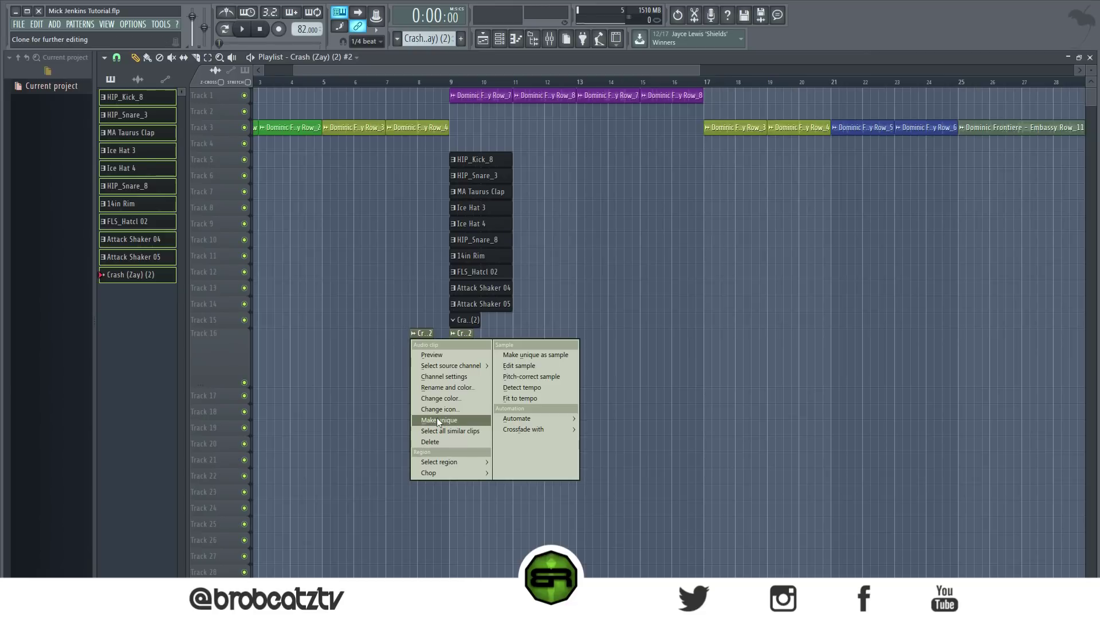
{"action": "left_click", "coordinate": [437, 420]}
{"action": "double_click", "coordinate": [424, 358]}
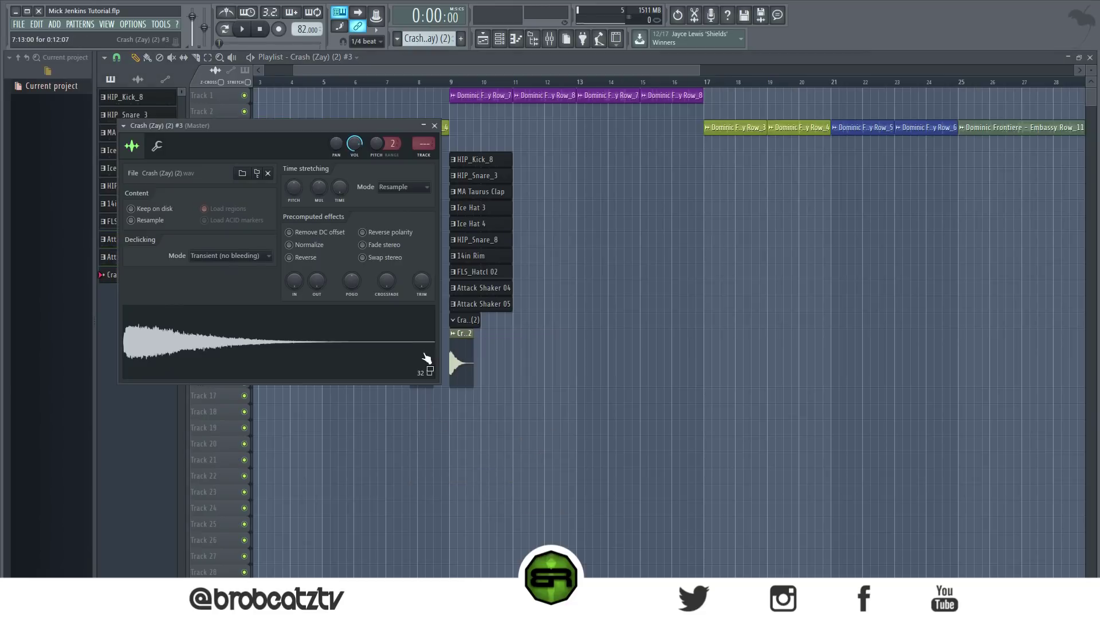
{"action": "left_click", "coordinate": [315, 260]}
{"action": "left_click", "coordinate": [434, 126]}
- Adjust the playlist snap setting and position the reversed crash so it ends exactly at bar 9
{"action": "left_click_drag", "start_coordinate": [422, 359], "coordinate": [437, 359]}
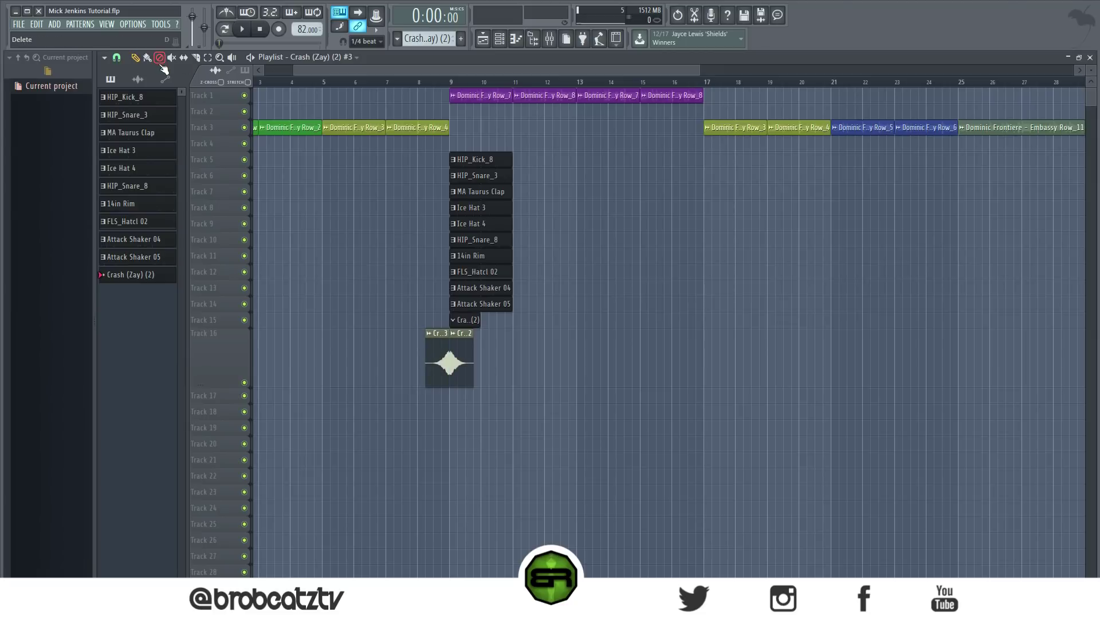
{"action": "left_click", "coordinate": [118, 58]}
{"action": "left_click", "coordinate": [132, 204]}
{"action": "scroll", "coordinate": [422, 355], "scroll_direction": "up", "scroll_amount": 4}
{"action": "left_click_drag", "start_coordinate": [420, 359], "coordinate": [444, 359]}
{"action": "left_click", "coordinate": [117, 58]}
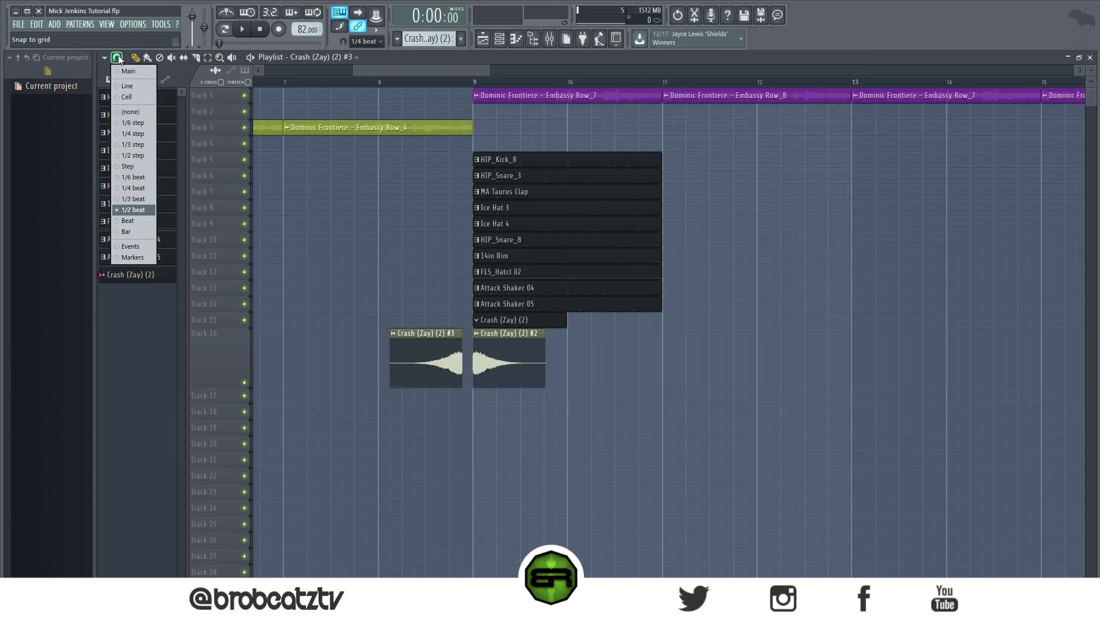
{"action": "left_click", "coordinate": [132, 210]}
{"action": "left_click_drag", "start_coordinate": [440, 356], "coordinate": [451, 356]}
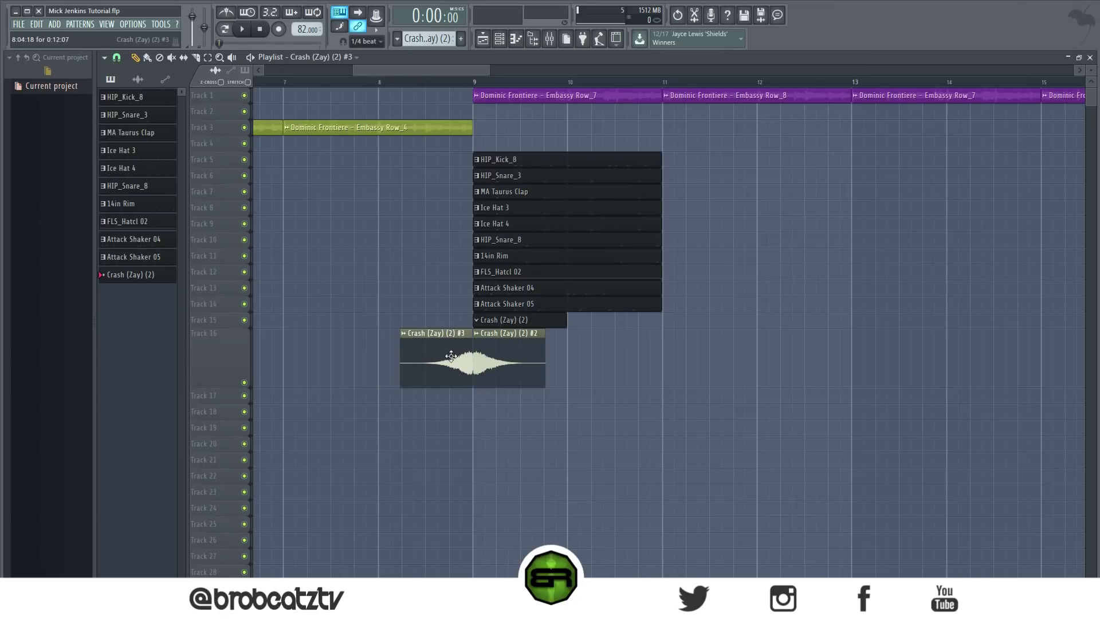
- Lower the reversed crash's channel volume to about 57%, and play the transition from just after bar 8
{"action": "double_click", "coordinate": [457, 359]}
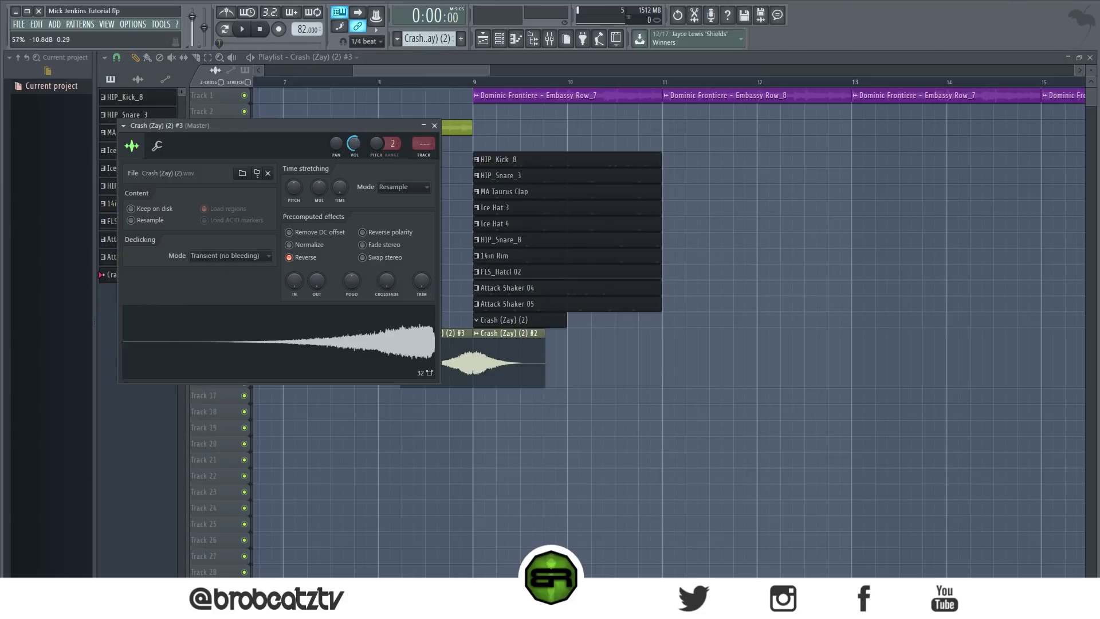
{"action": "mouse_move", "coordinate": [380, 73]}
{"action": "left_mouse_down"}
{"action": "mouse_move", "coordinate": [408, 73]}
{"action": "mouse_move", "coordinate": [384, 72]}
{"action": "left_mouse_up"}
{"action": "left_click", "coordinate": [423, 82]}
{"action": "key", "text": "space"}
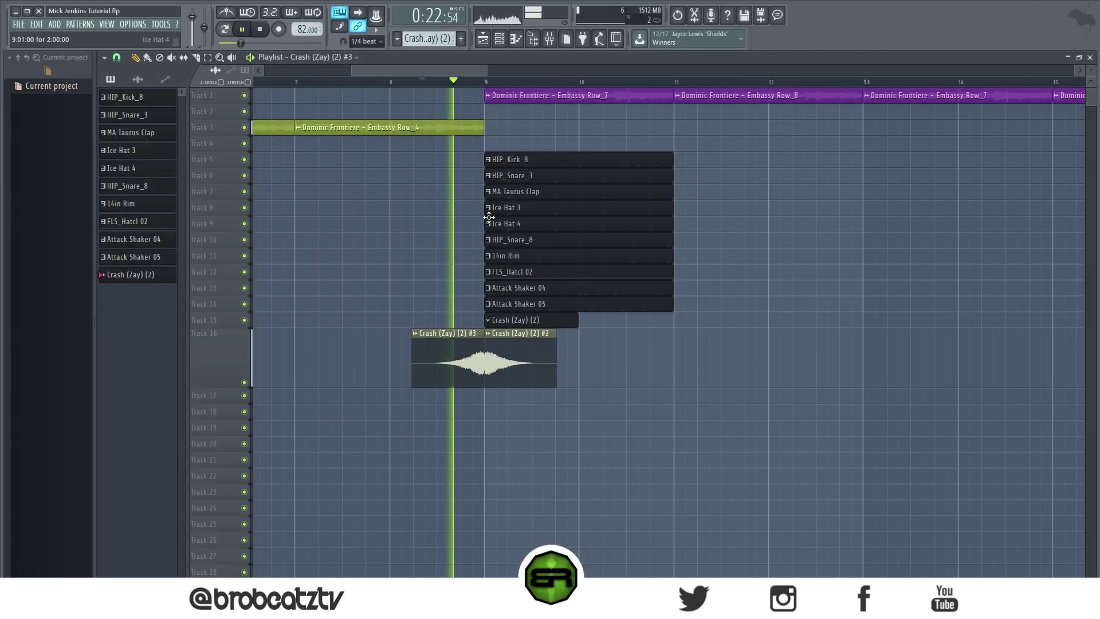
{"action": "key", "text": "space"}
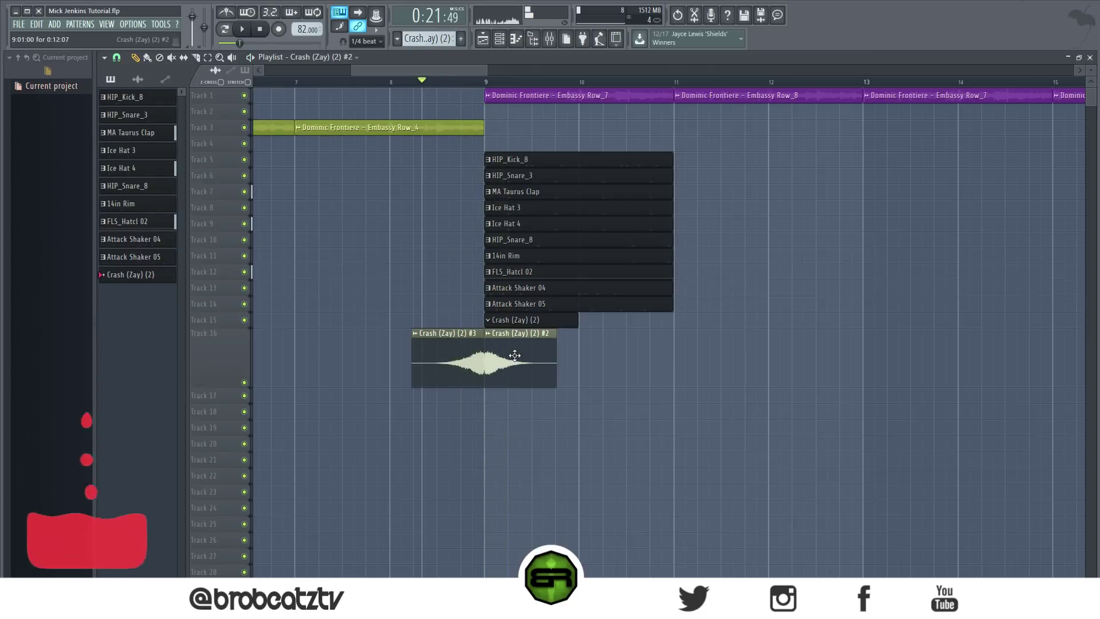
- Open the channel settings of the Crash (Zay) (2) #2 clip and edit its mixer track assignment
{"action": "double_click", "coordinate": [515, 358]}
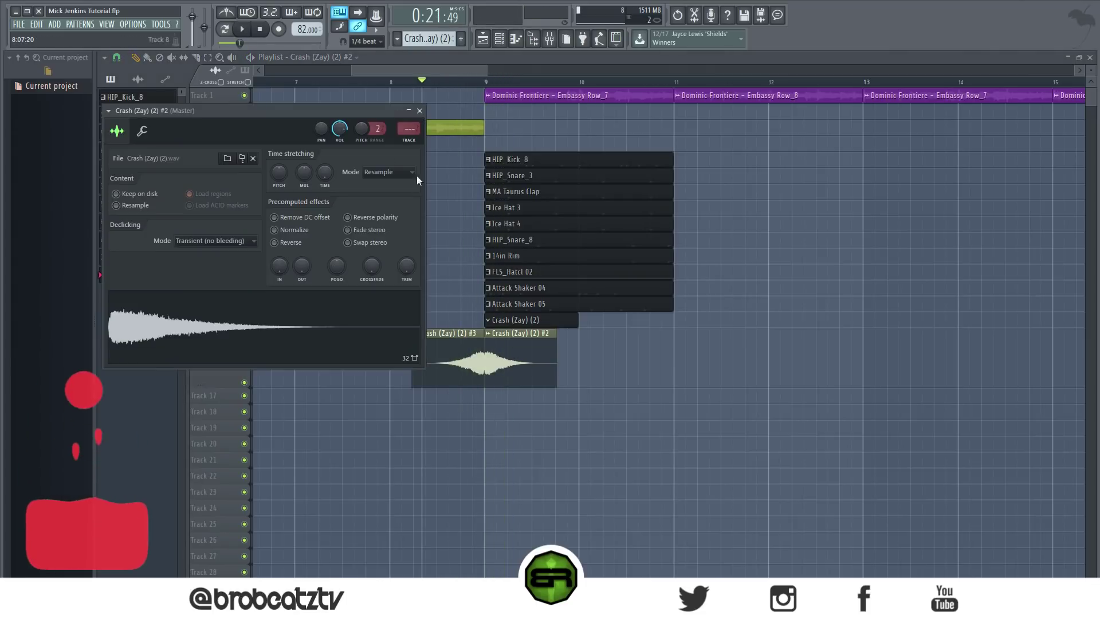
{"action": "left_click", "coordinate": [399, 133]}
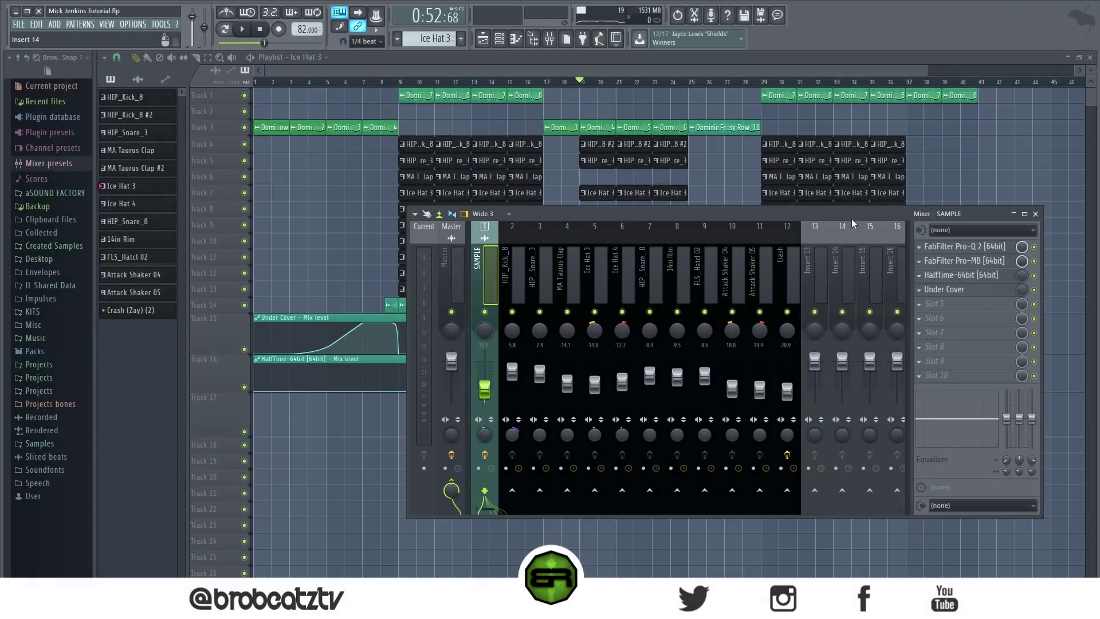
- Shift the mixer around to examine the SAMPLE track's effects and the Under Cover and HalfTime mix-level automation clips
{"action": "left_click_drag", "start_coordinate": [851, 215], "coordinate": [810, 176]}
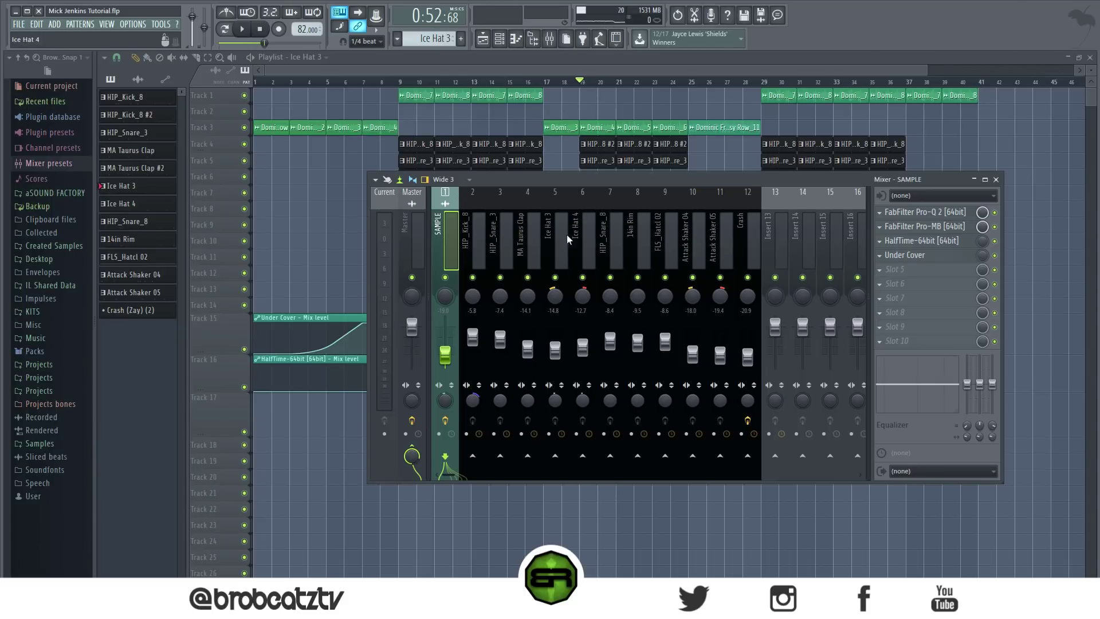
{"action": "left_click_drag", "start_coordinate": [549, 186], "coordinate": [642, 196]}
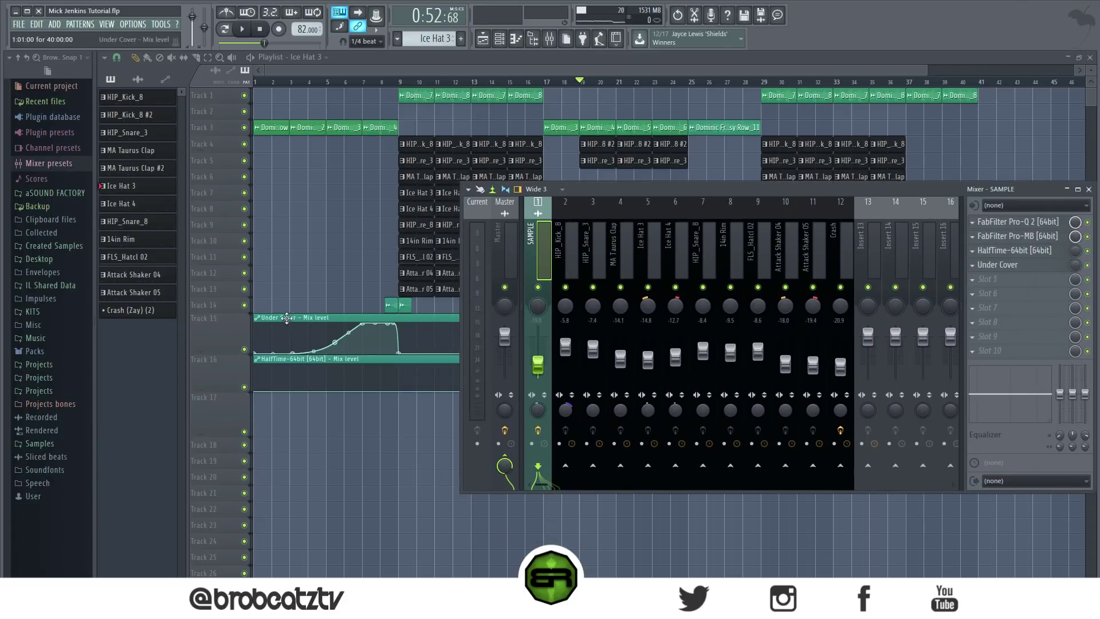
{"action": "left_click_drag", "start_coordinate": [573, 192], "coordinate": [404, 131]}
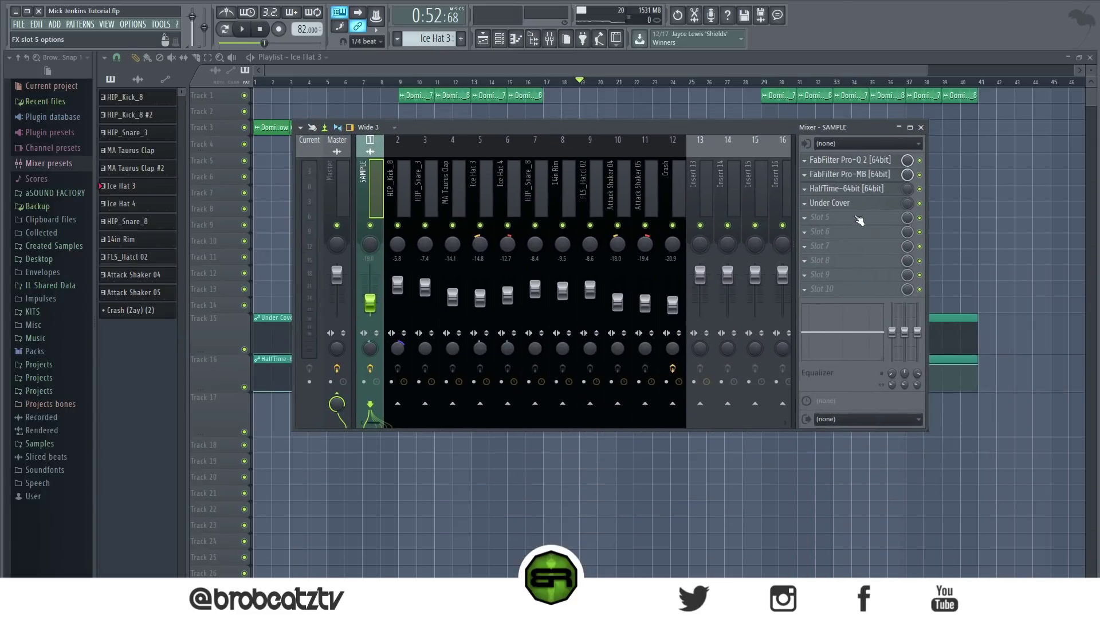
{"action": "left_click_drag", "start_coordinate": [684, 127], "coordinate": [634, 155]}
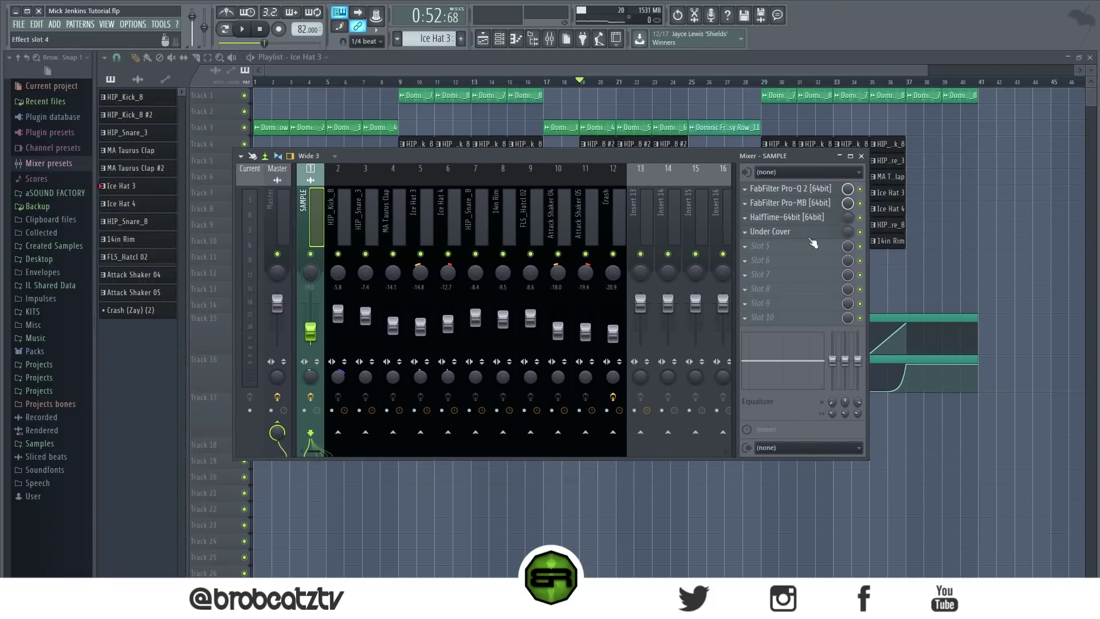
- Create an automation clip for Under Cover's mix level on the SAMPLE track, and move it to Track 17
{"action": "right_click", "coordinate": [848, 235]}
{"action": "left_click", "coordinate": [896, 311]}
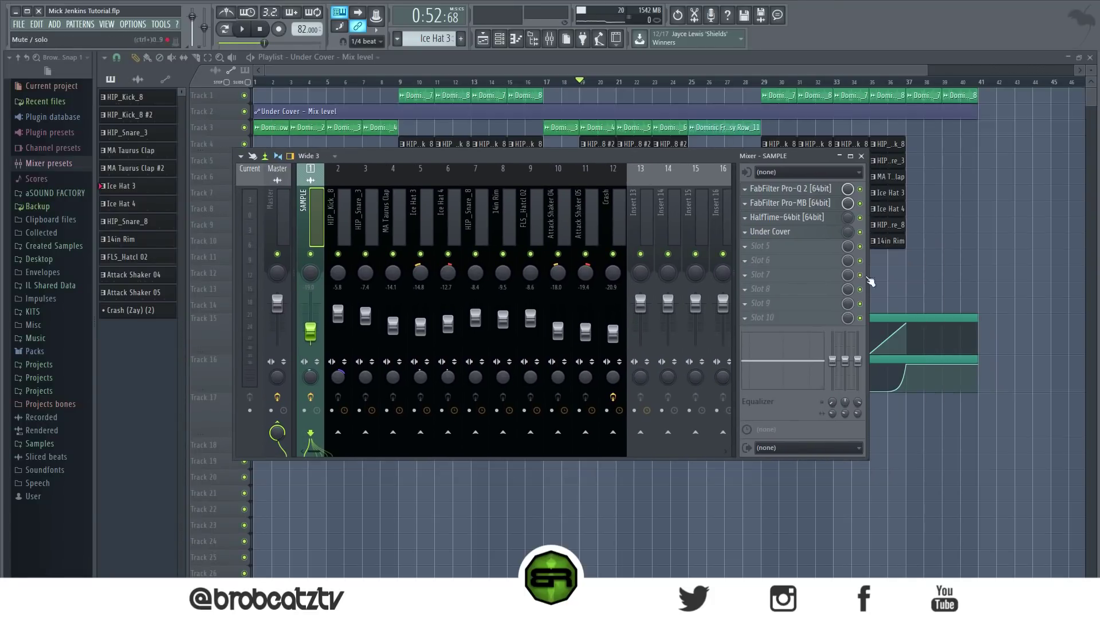
{"action": "key", "text": "F9"}
{"action": "left_click_drag", "start_coordinate": [644, 112], "coordinate": [651, 395]}
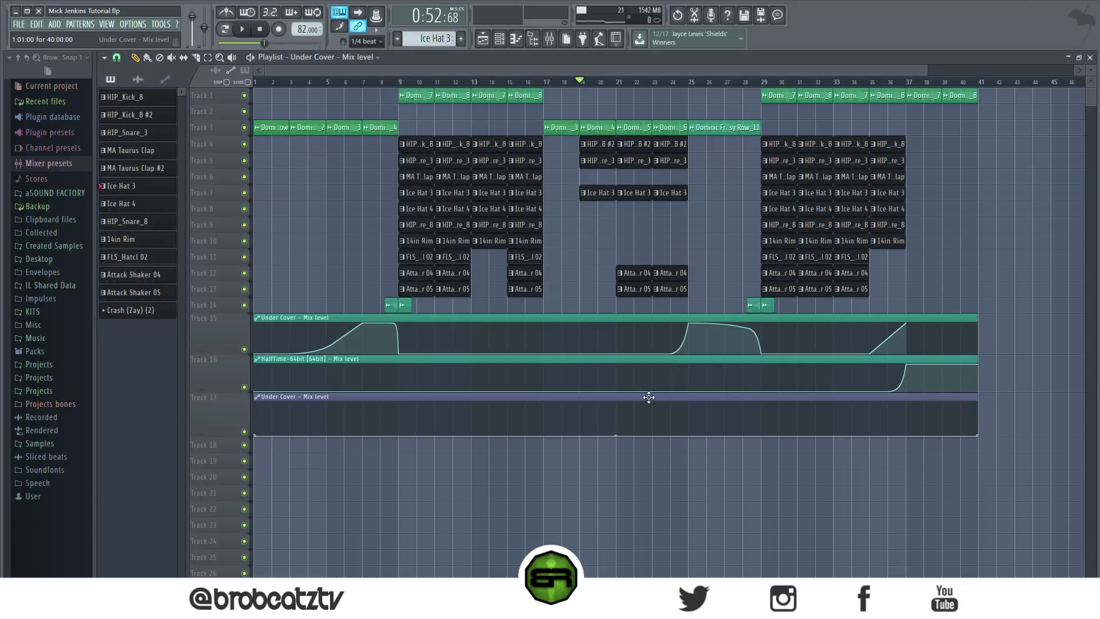
- Shape Track 17's automation to ramp up to 100% at bar 37 and hold to the clip's end, and edit the bar 37 point
{"action": "left_click_drag", "start_coordinate": [905, 434], "coordinate": [908, 393]}
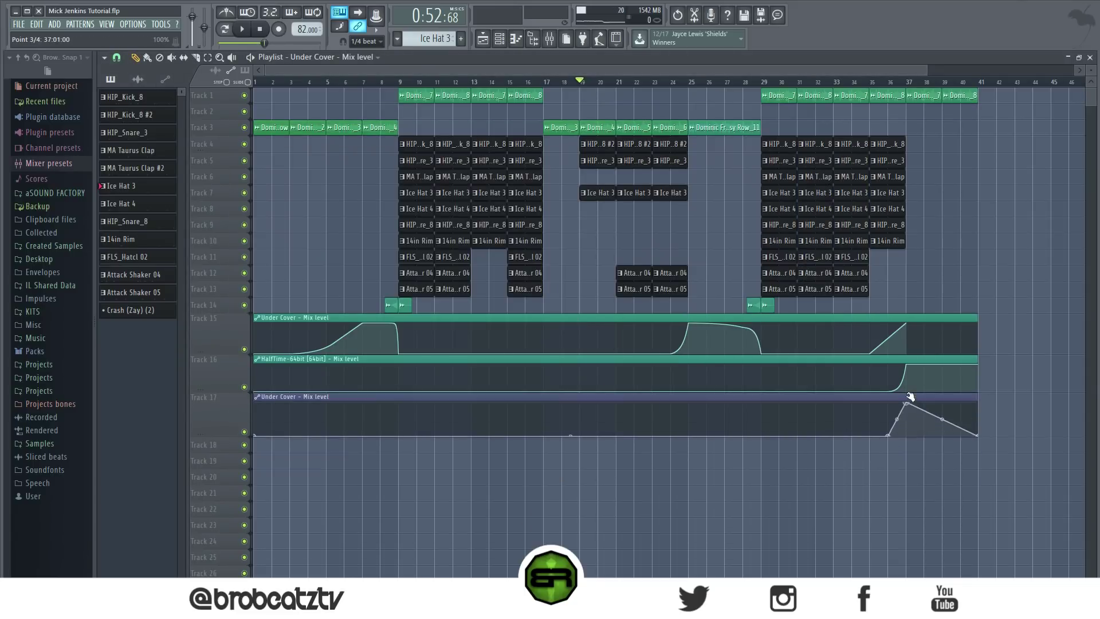
{"action": "left_click_drag", "start_coordinate": [978, 435], "coordinate": [981, 385]}
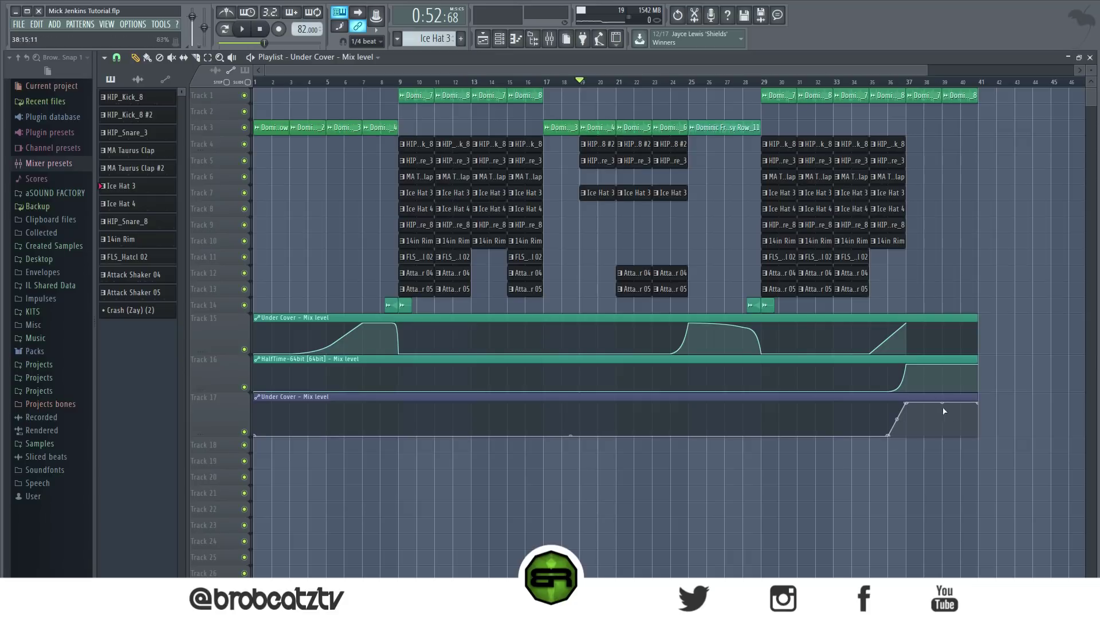
{"action": "right_click", "coordinate": [906, 403]}
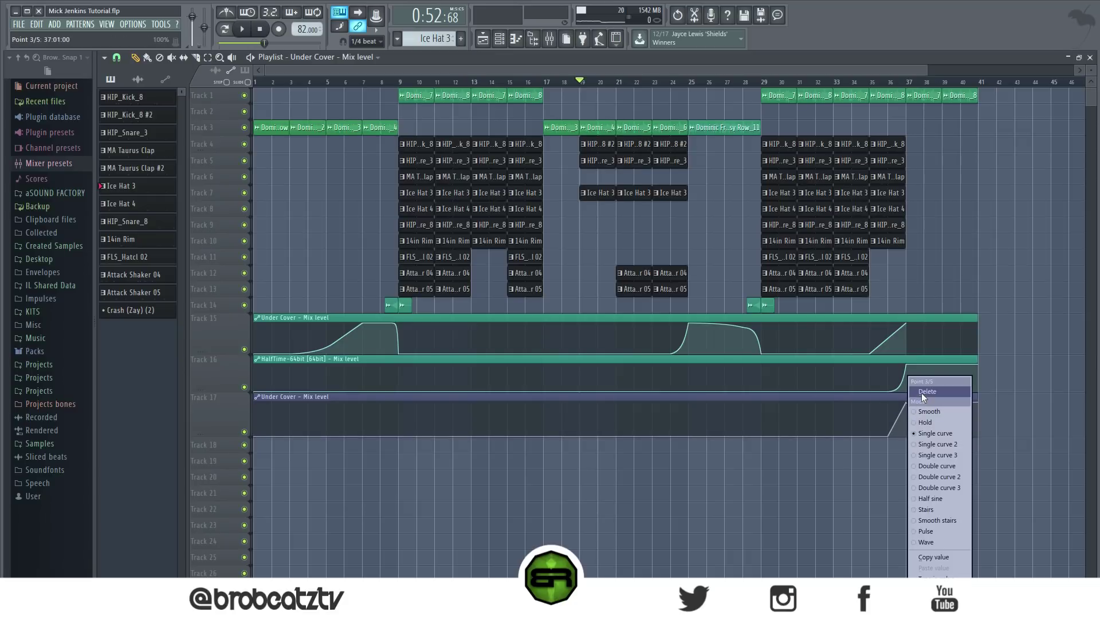
{"action": "left_click", "coordinate": [922, 392]}
{"action": "right_click", "coordinate": [912, 412]}
- Delete the newest Under Cover - Mix level automation channel from the channel rack, and return to the playlist
{"action": "left_click", "coordinate": [499, 39]}
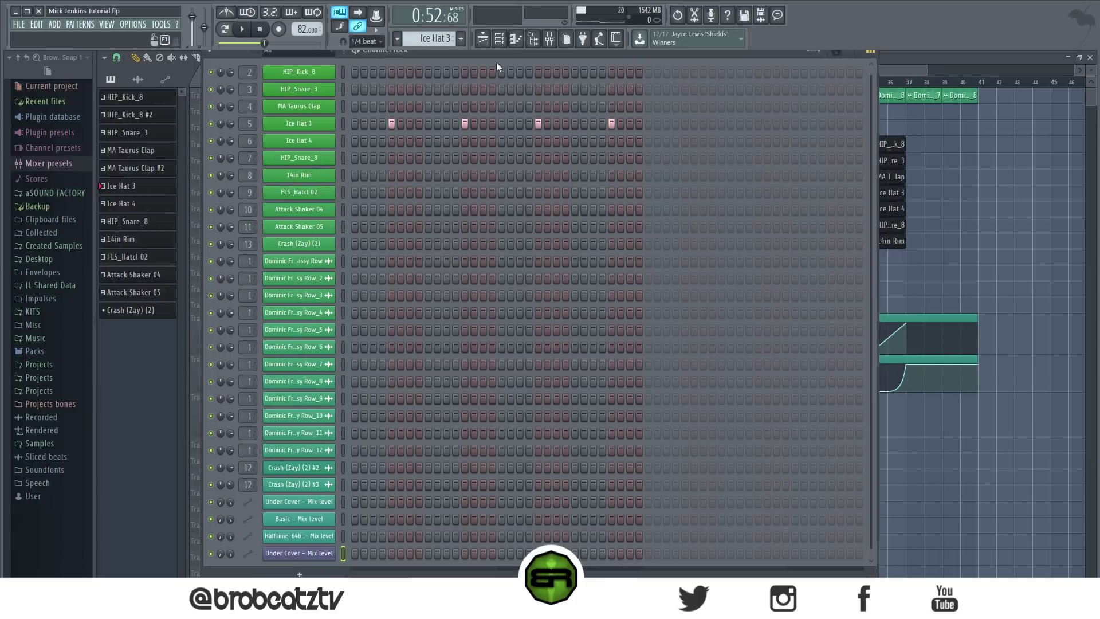
{"action": "right_click", "coordinate": [297, 554]}
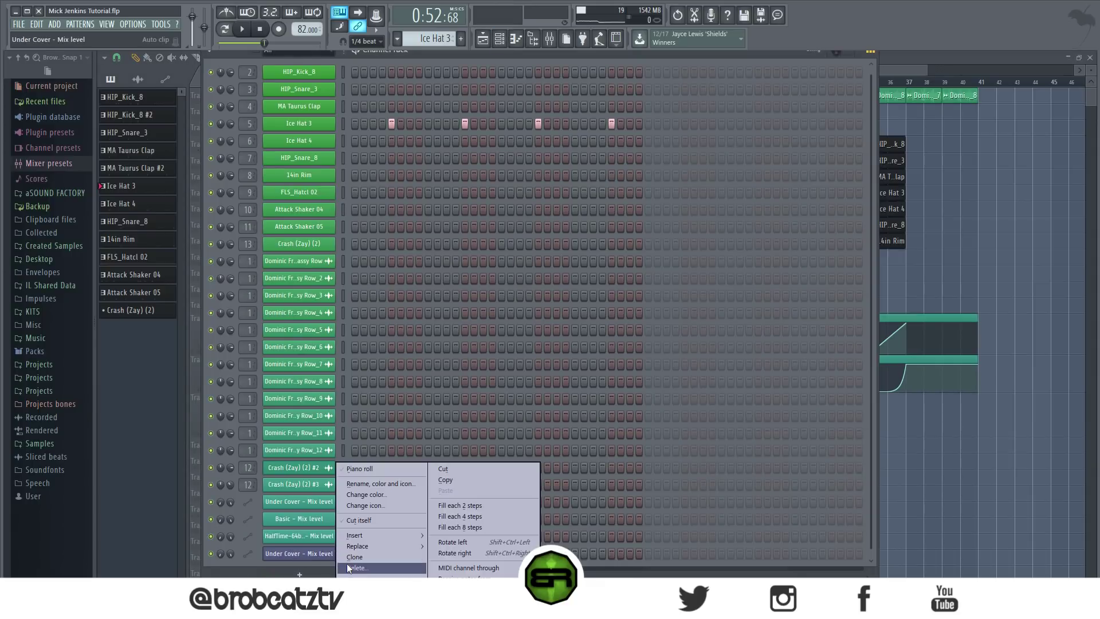
{"action": "left_click", "coordinate": [346, 562]}
{"action": "left_click", "coordinate": [791, 334]}
{"action": "left_click", "coordinate": [875, 300]}
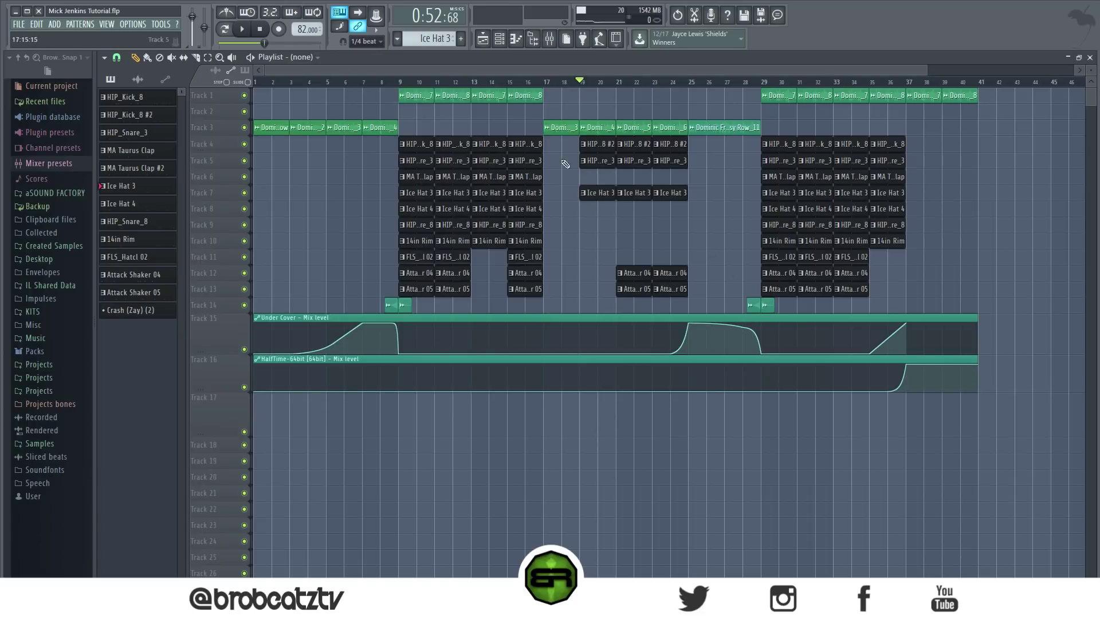
- Inspect the HIP_Kick_8 #2 notes in the piano roll, return to the playlist, and stop the arrangement's playback
{"action": "double_click", "coordinate": [596, 147]}
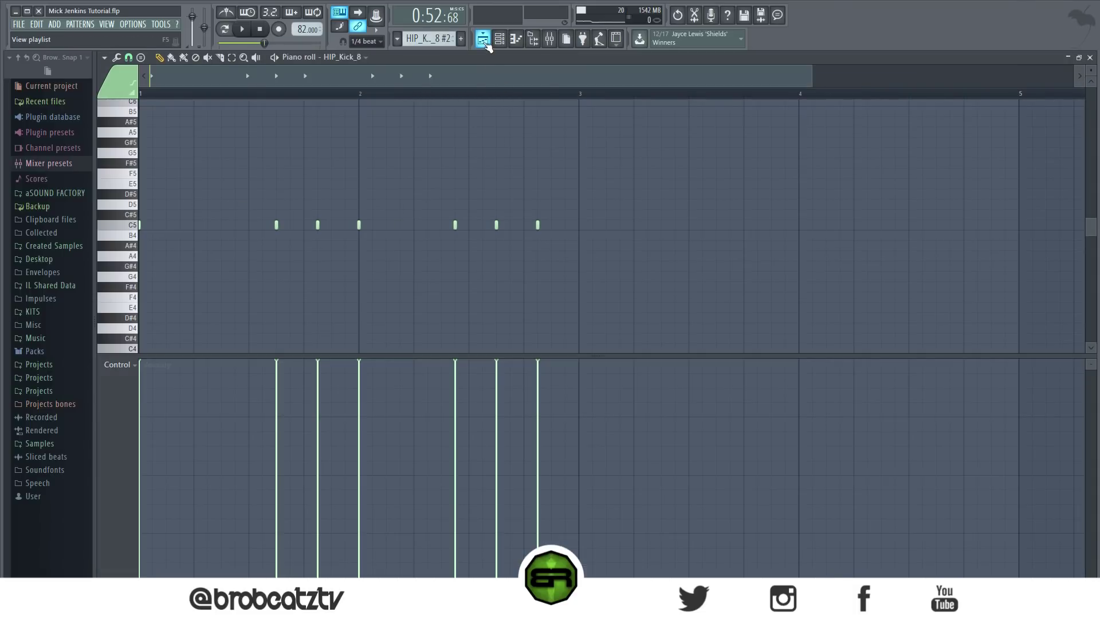
{"action": "left_click", "coordinate": [484, 40]}
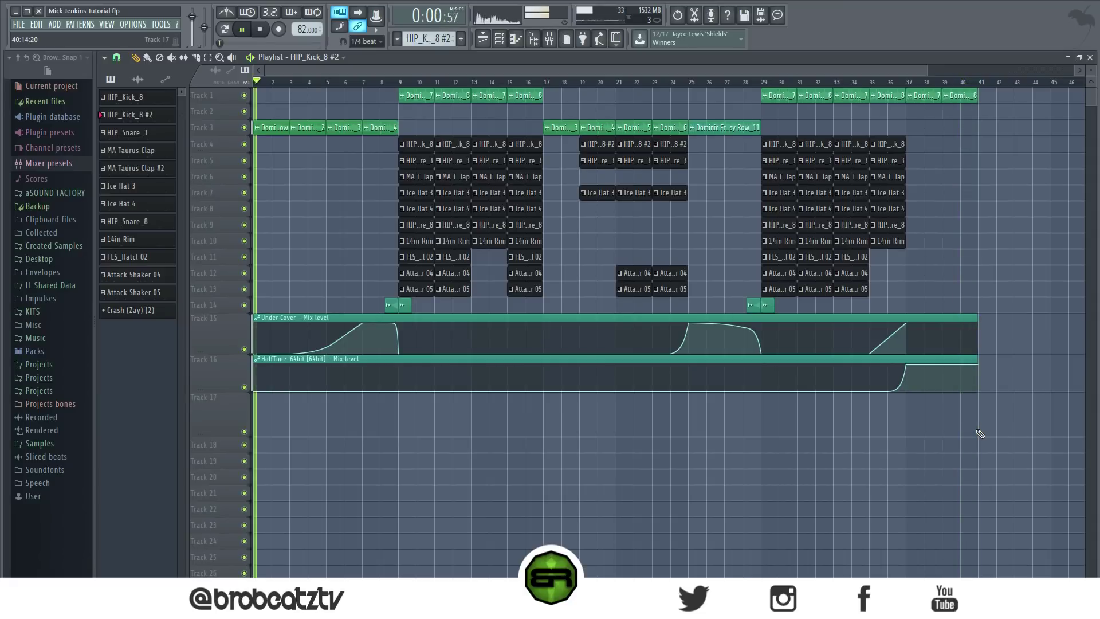
{"action": "left_click", "coordinate": [260, 29]}
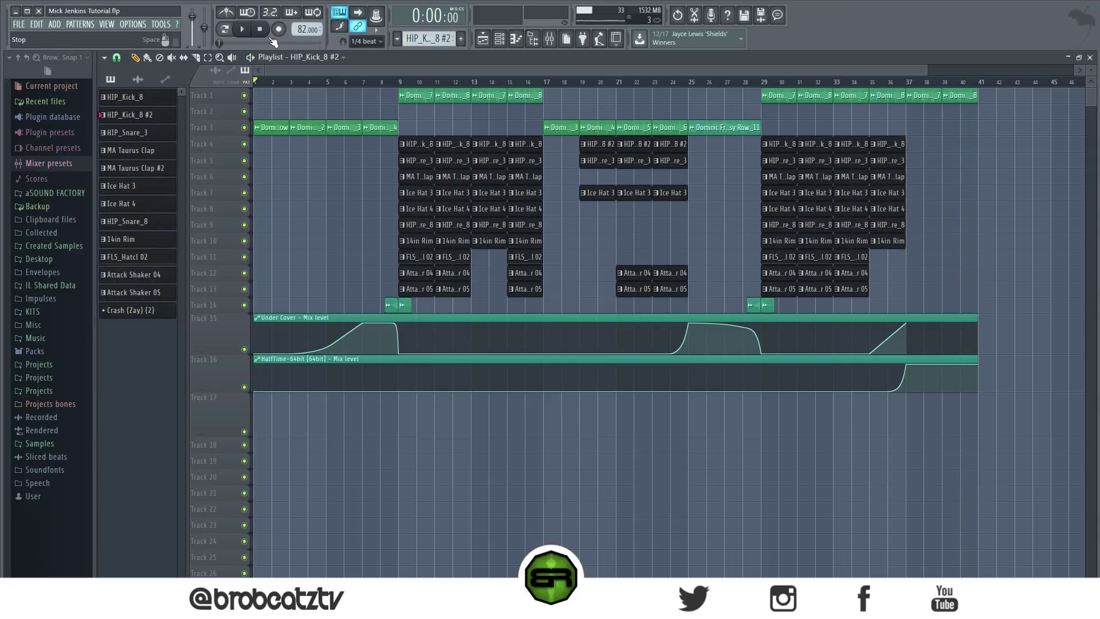